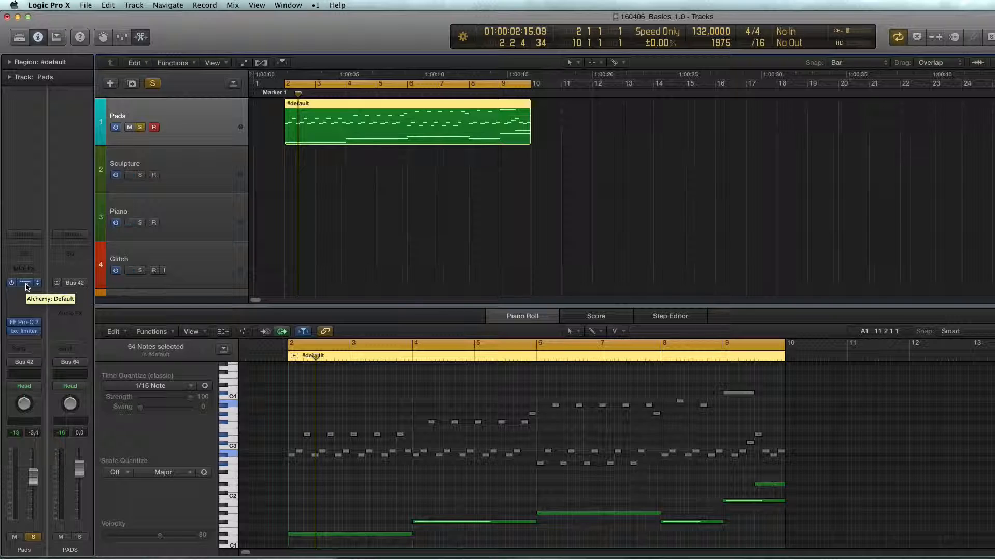
Open the Pads track's Alchemy instrument and start an audio import for source A
left_click(26, 284)
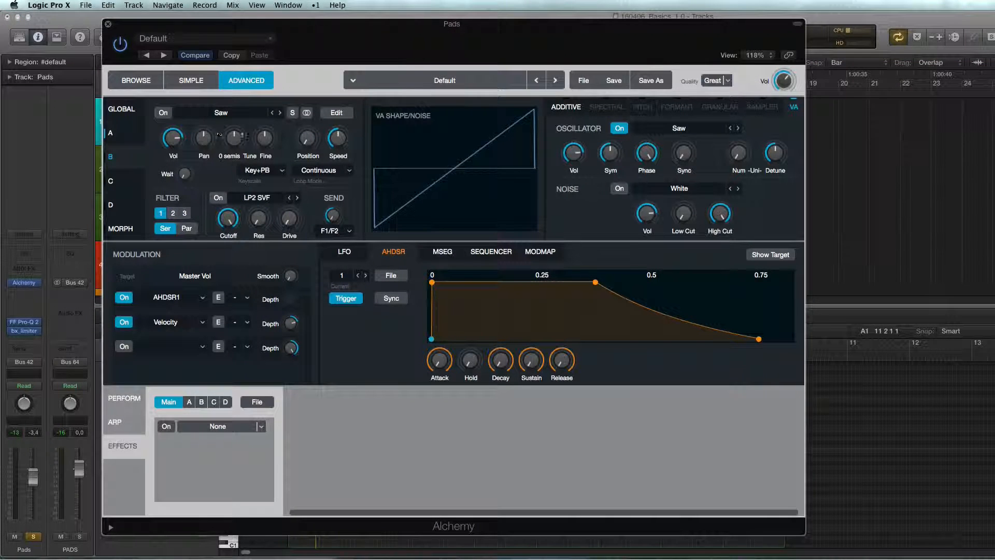
left_click(127, 134)
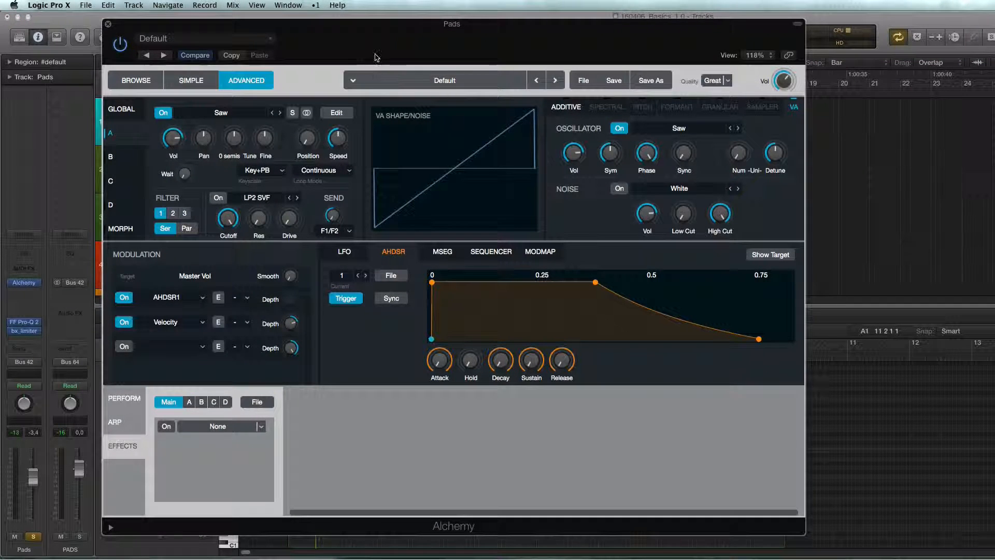
left_click(231, 113)
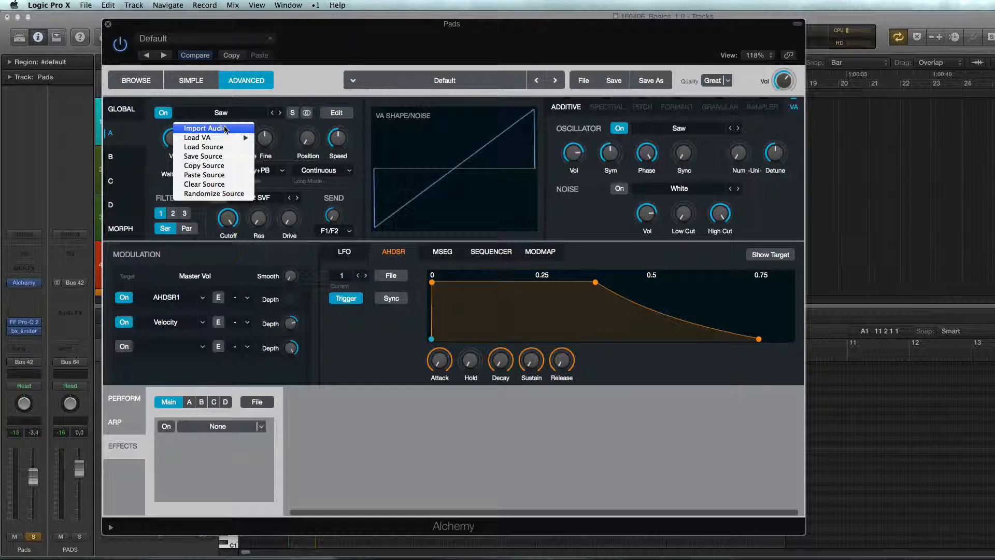
left_click(226, 129)
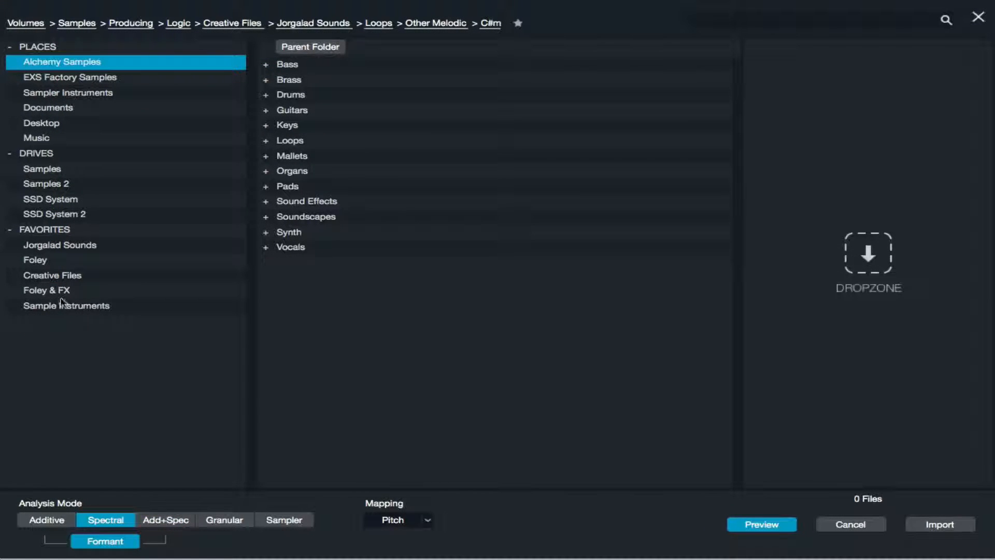
Import Sitar Gestures F# 0048.wav from the Alchemy Samples folder Loops > Melodic Loops > Sitar Gestures, using the Additive analysis mode
left_click(267, 142)
double_click(267, 143)
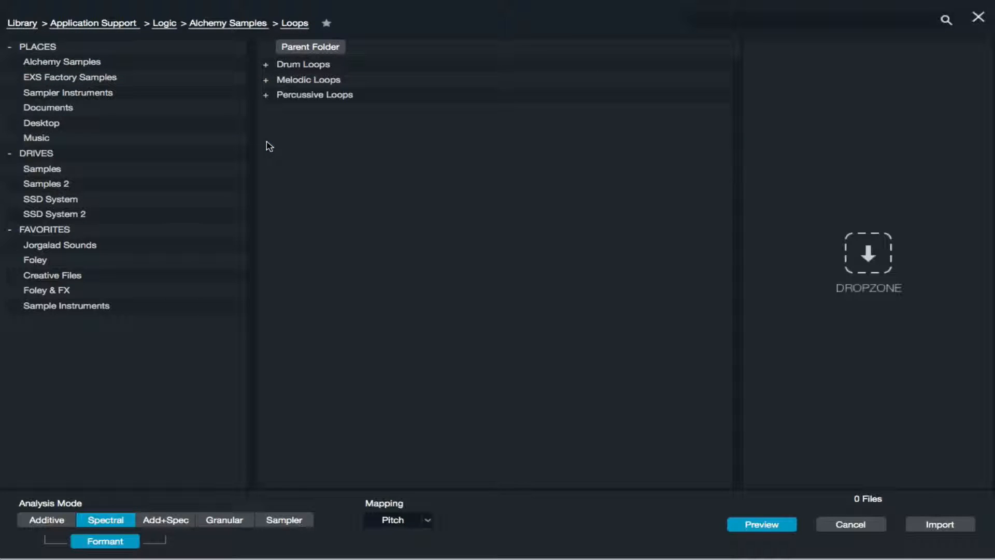
double_click(306, 80)
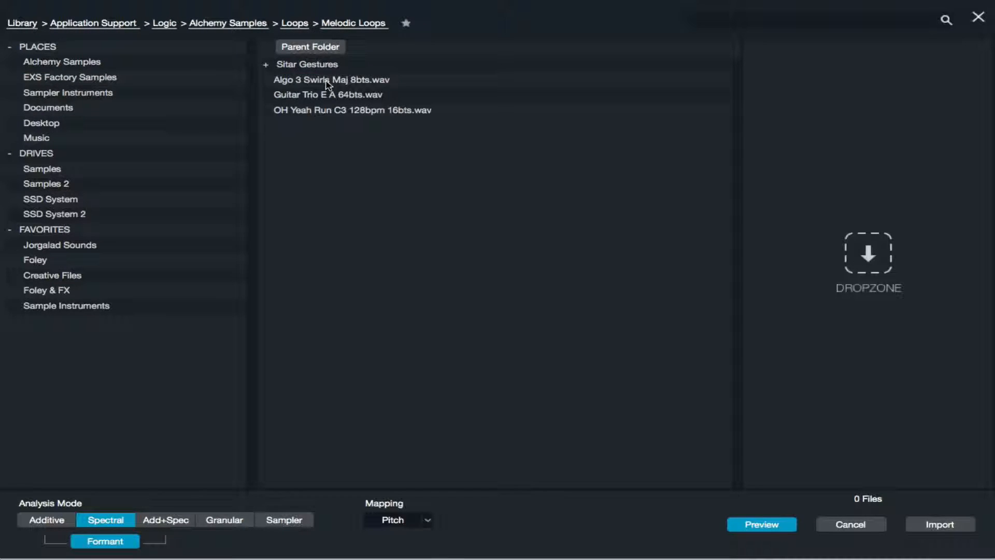
left_click(326, 82)
left_click(387, 110)
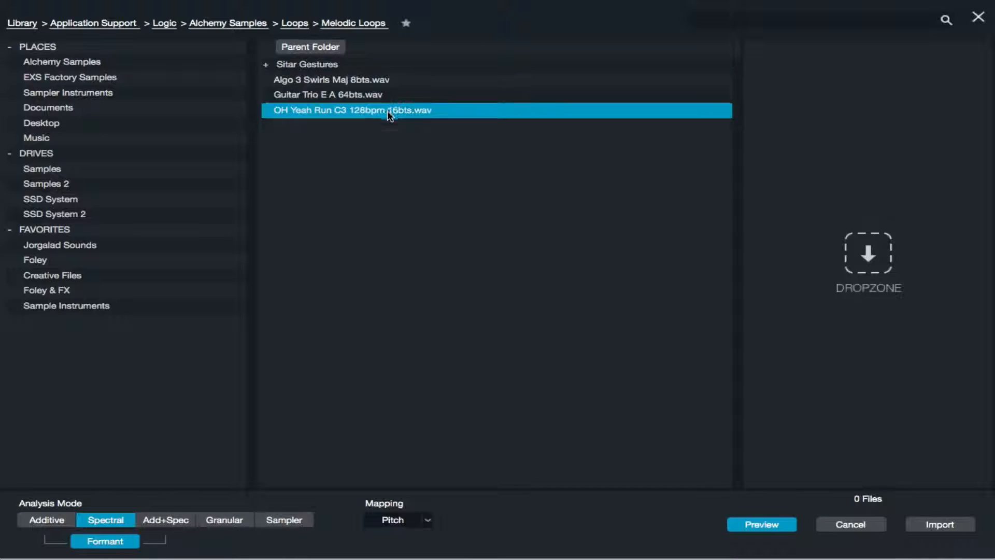
left_click(382, 95)
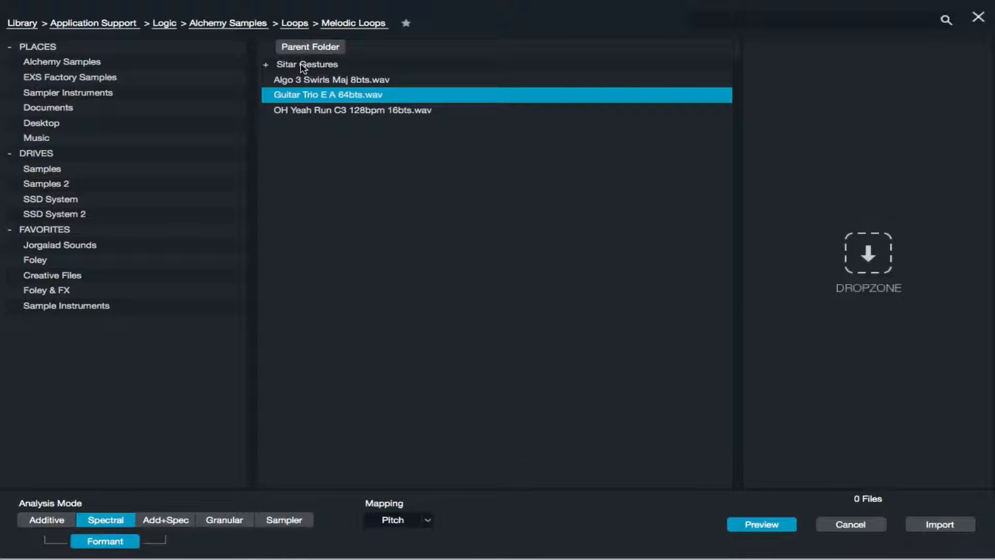
double_click(303, 65)
left_click(338, 68)
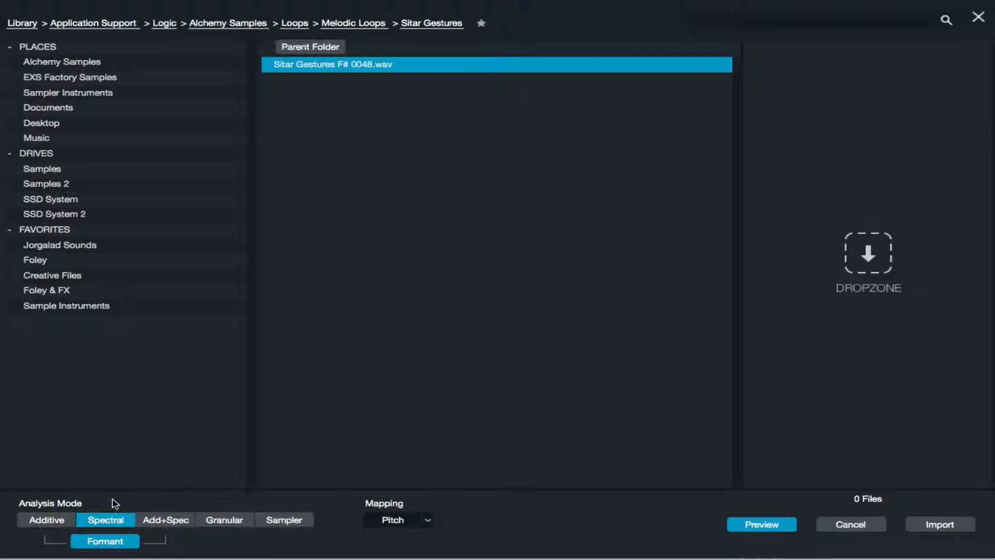
left_click(61, 523)
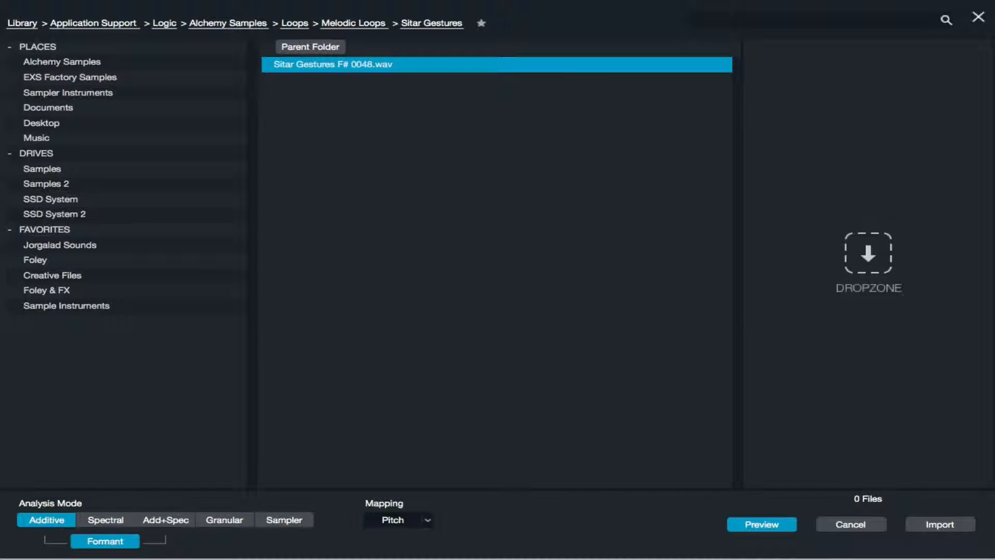
left_click(938, 526)
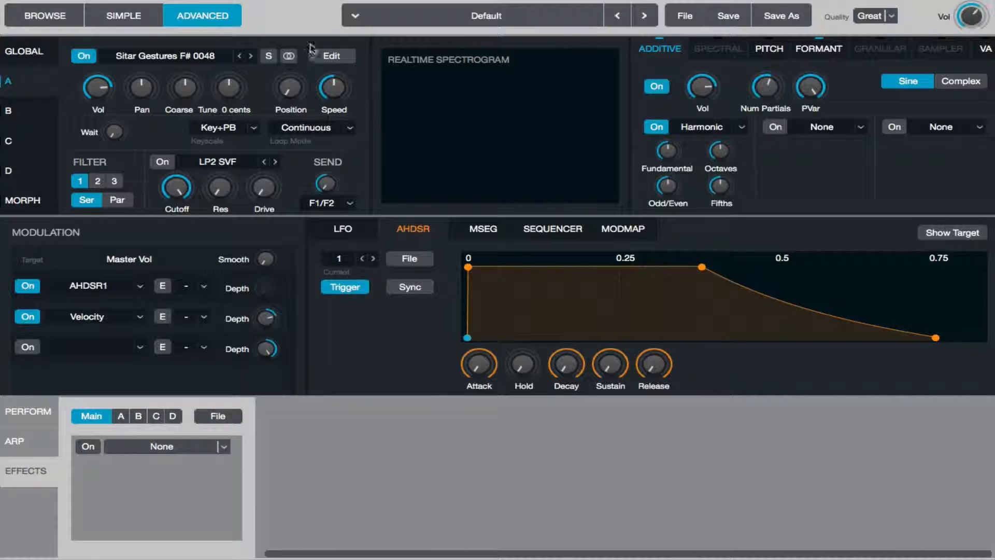
Examine the volume, tuning, pan and phase of source A's partials in the additive editor, and close the editor
left_click(331, 56)
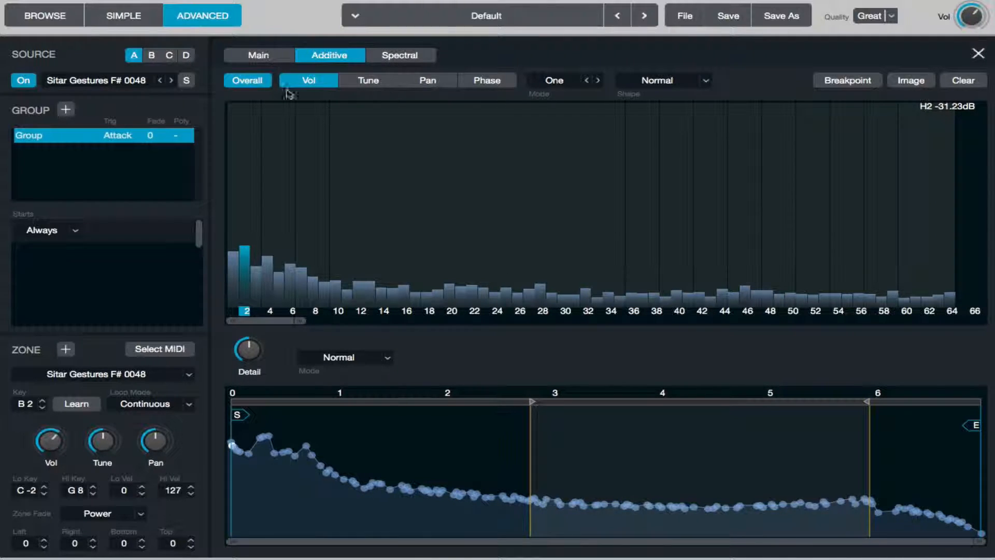
left_click(372, 82)
left_click(433, 83)
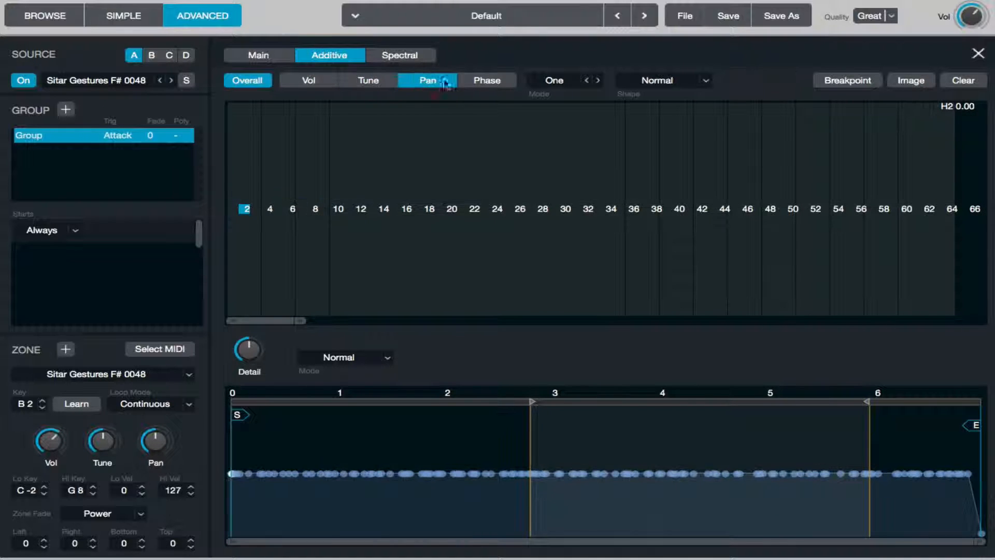
left_click(496, 84)
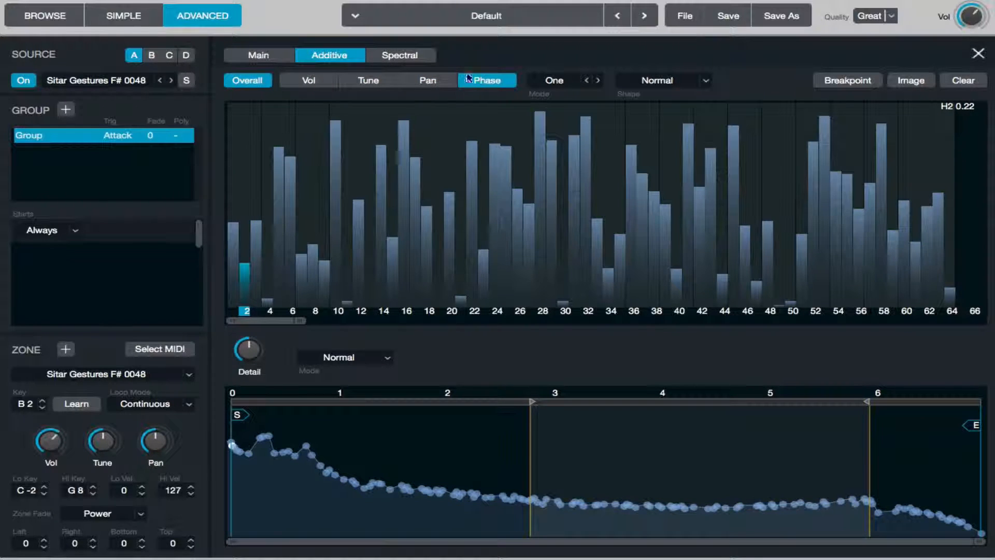
left_click(433, 82)
left_click(309, 82)
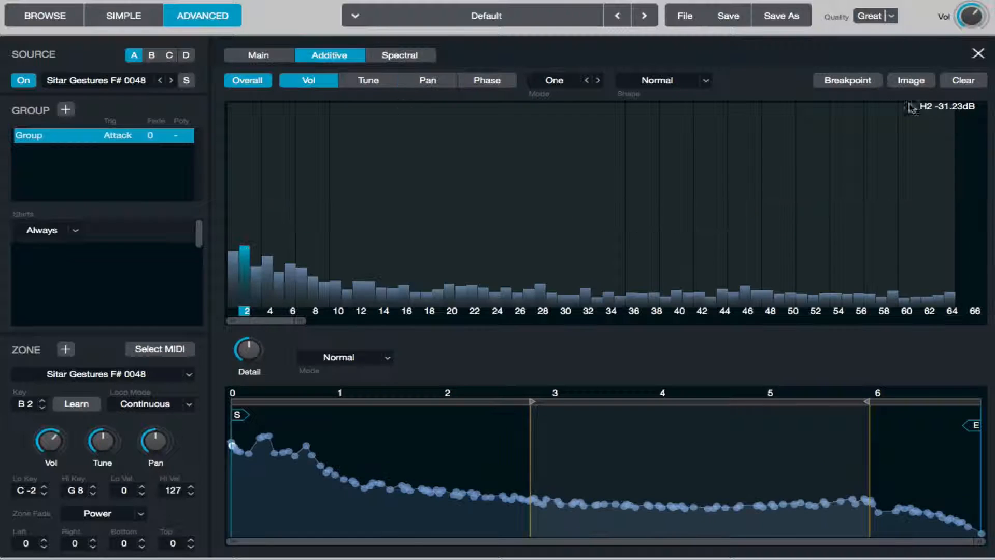
left_click(979, 54)
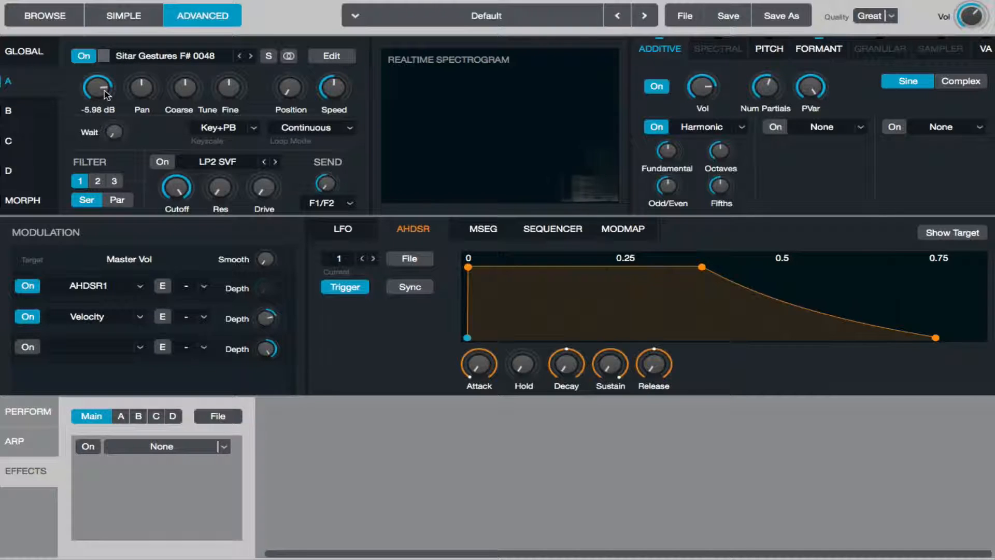
Try source A with its coarse tuning raised to 12 semitones, and reset it to 0 semitones
left_click(185, 84)
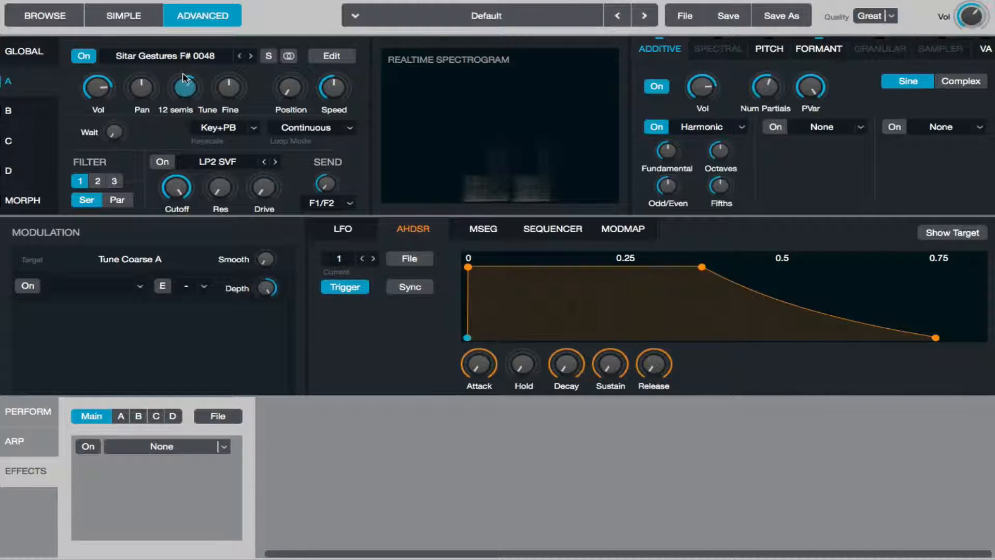
left_click_drag(182, 71, 168, 49)
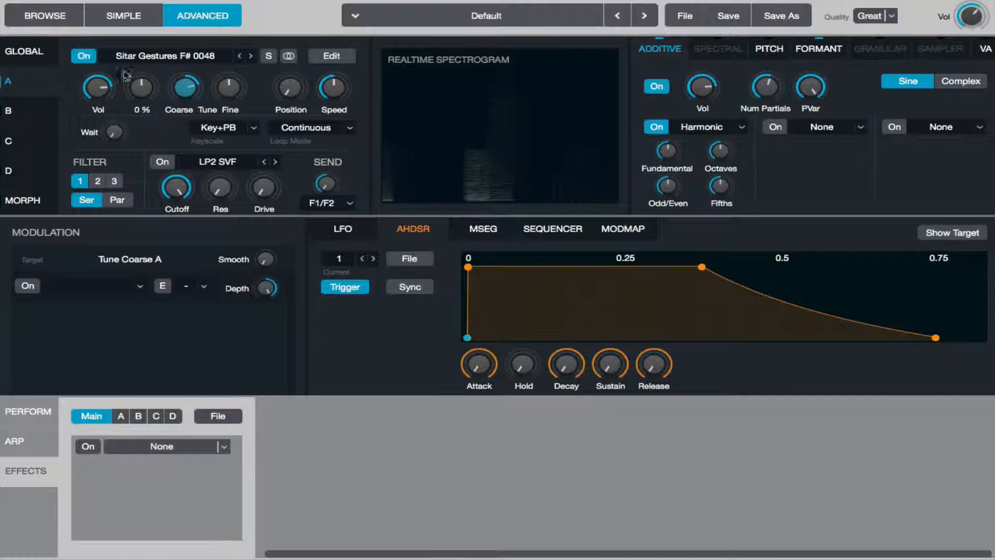
double_click(184, 93)
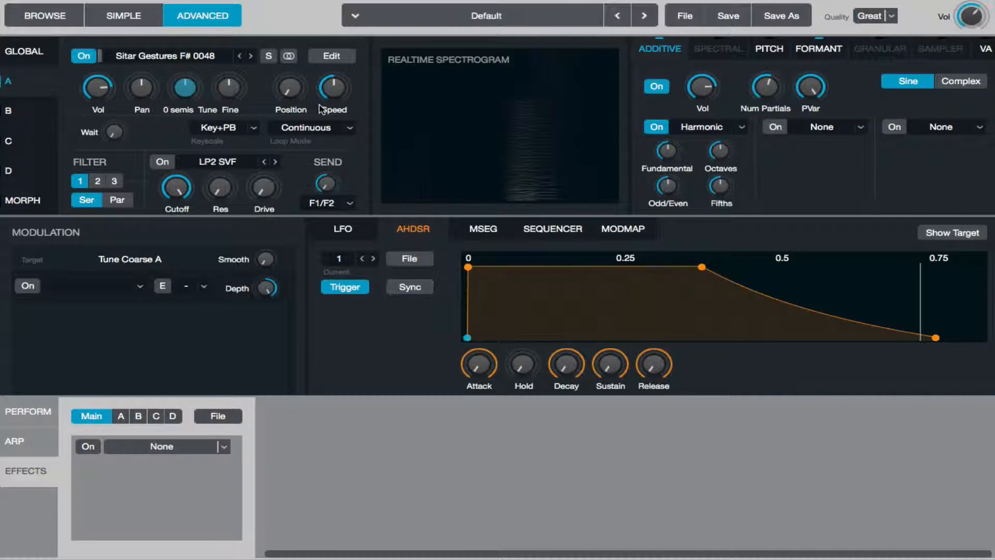
Set source A's playback Speed to 0 % and move its Position slightly past the start of the sample
mouse_move(340, 95)
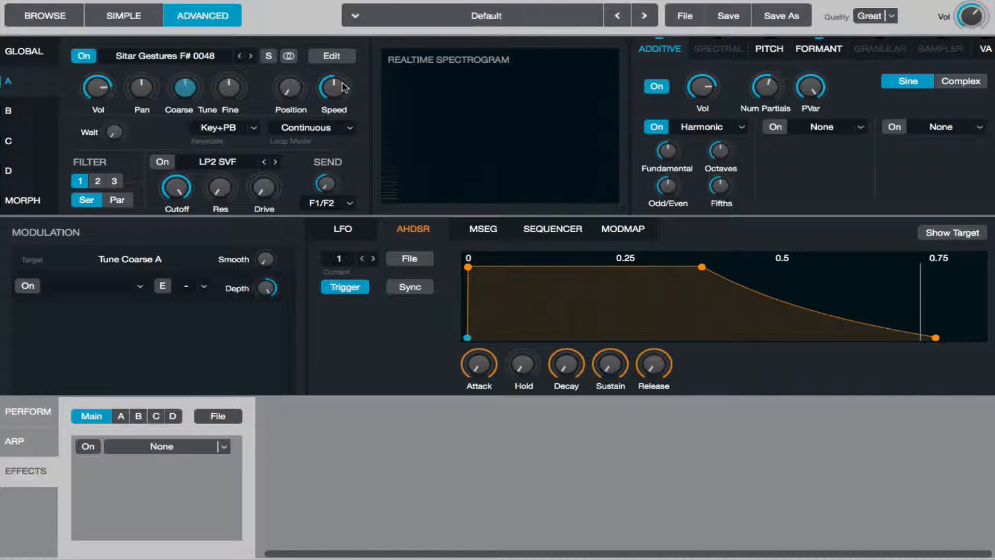
left_click(342, 85)
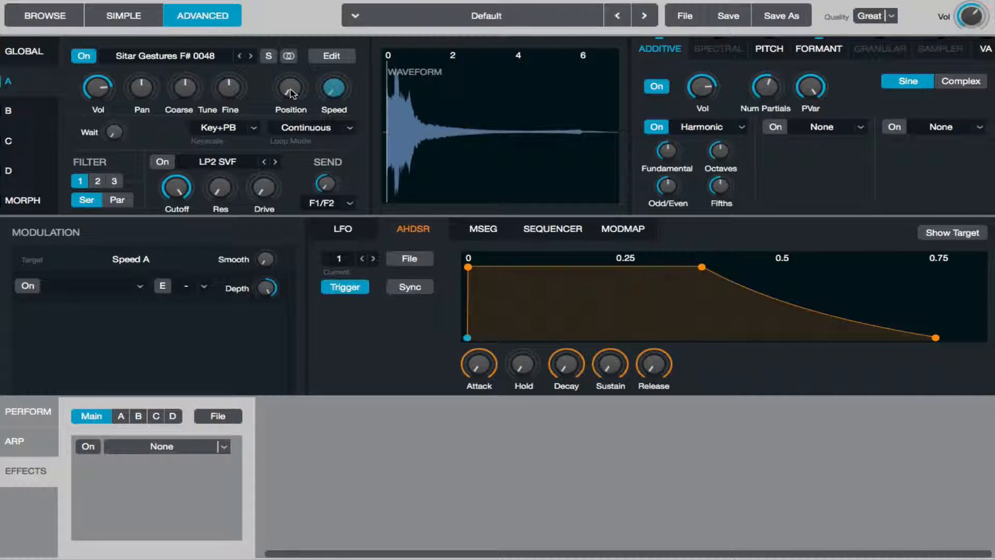
mouse_move(290, 89)
left_mouse_down()
mouse_move(285, 56)
mouse_move(277, 73)
mouse_move(290, 89)
left_mouse_up()
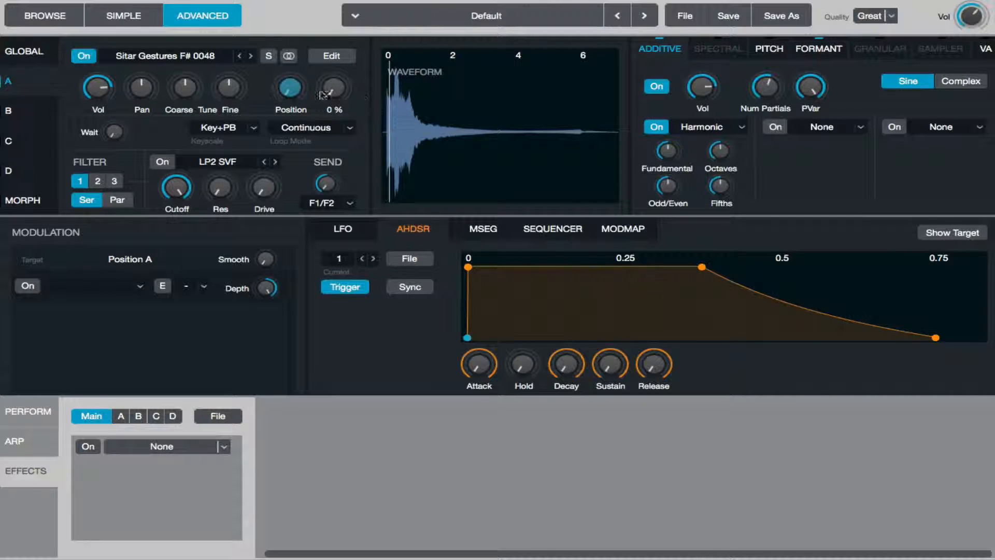
left_click_drag(287, 96, 301, 23)
left_click_drag(299, 86, 289, 115)
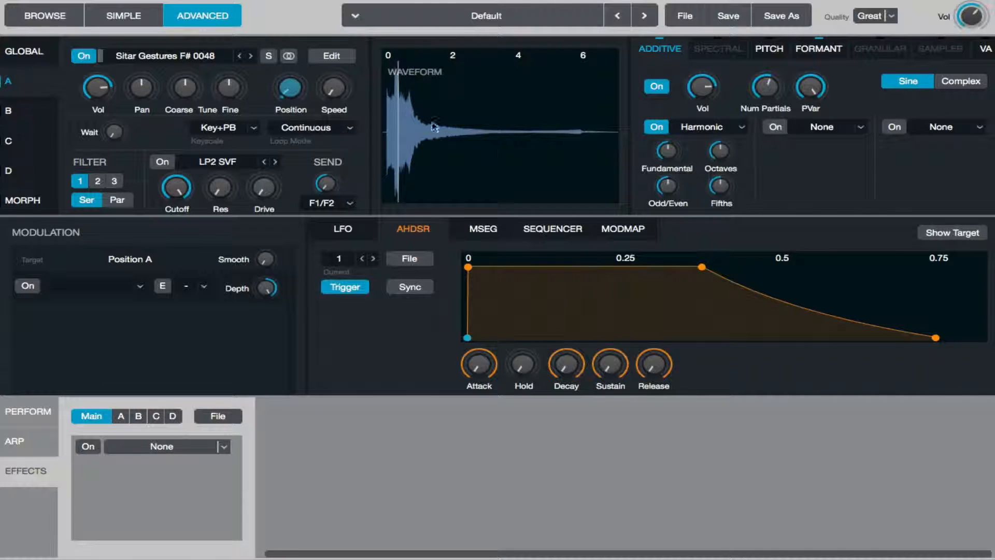
mouse_move(294, 106)
mouse_move(336, 89)
right_click(332, 92)
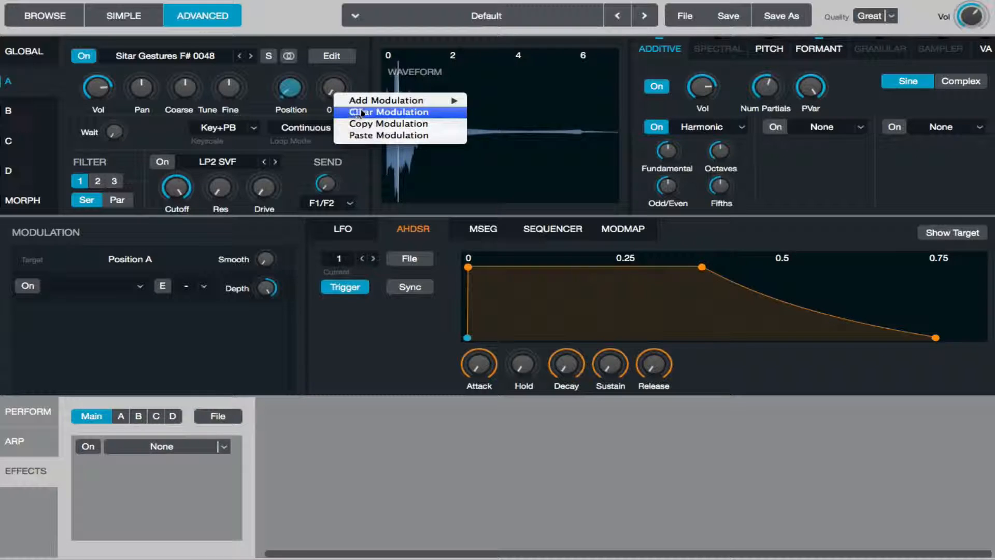
mouse_move(394, 100)
mouse_move(505, 100)
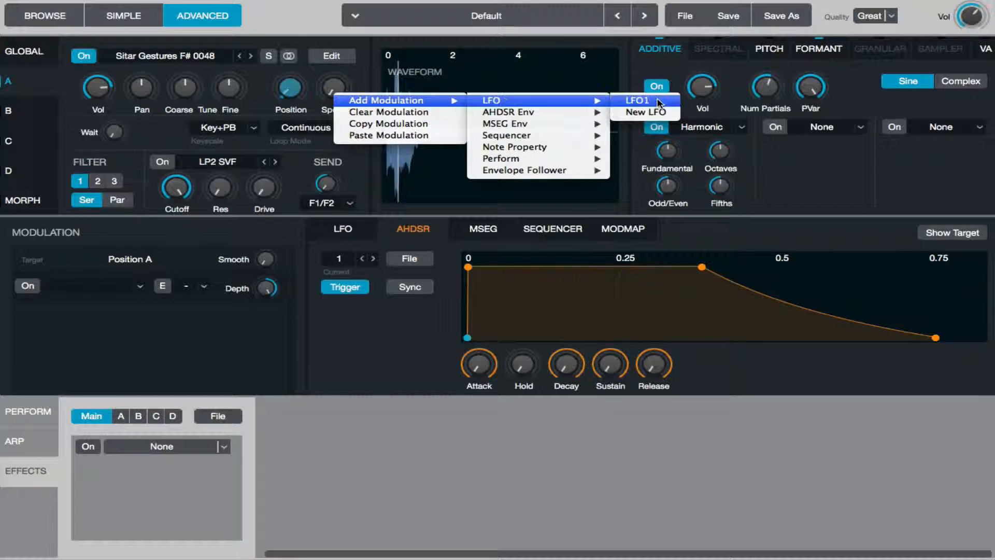
left_click(342, 76)
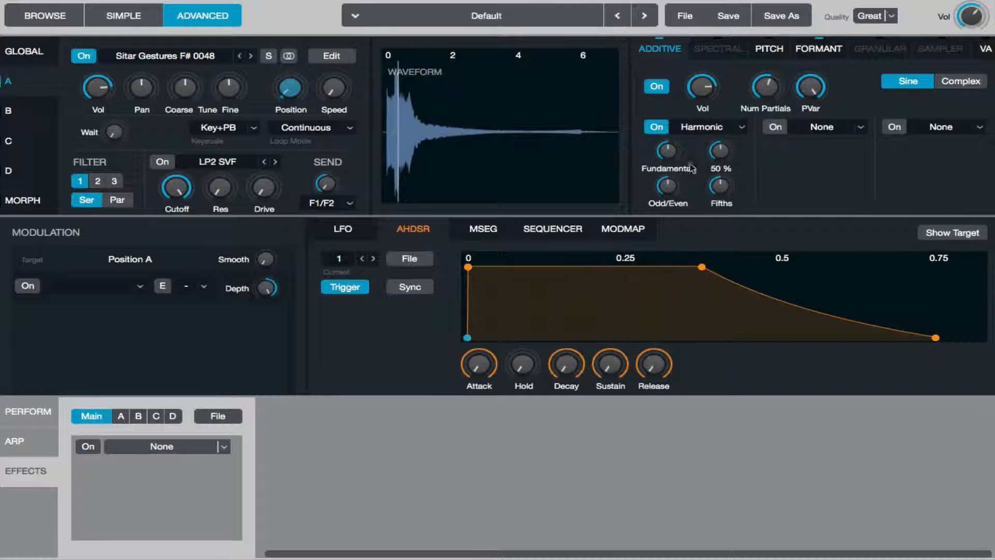
left_click(334, 56)
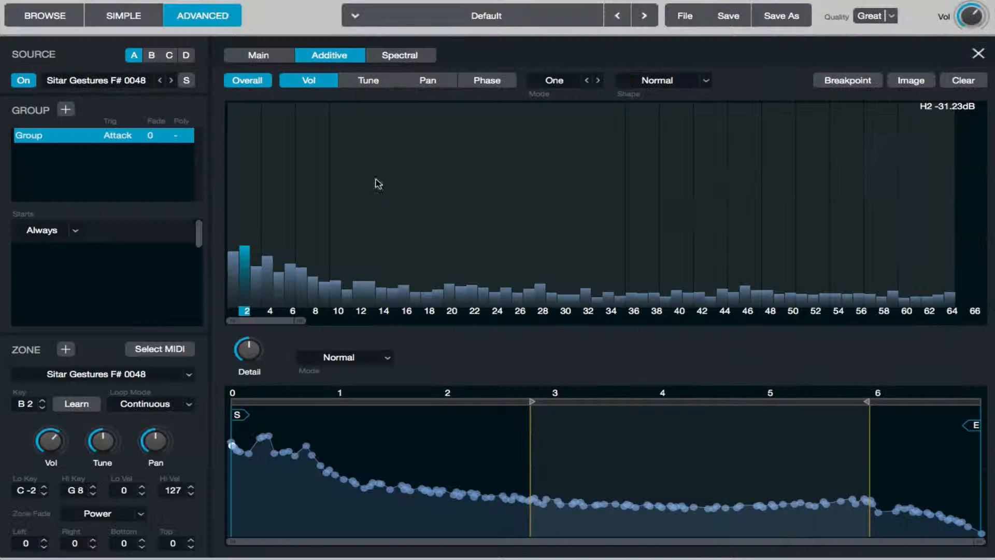
left_click(978, 54)
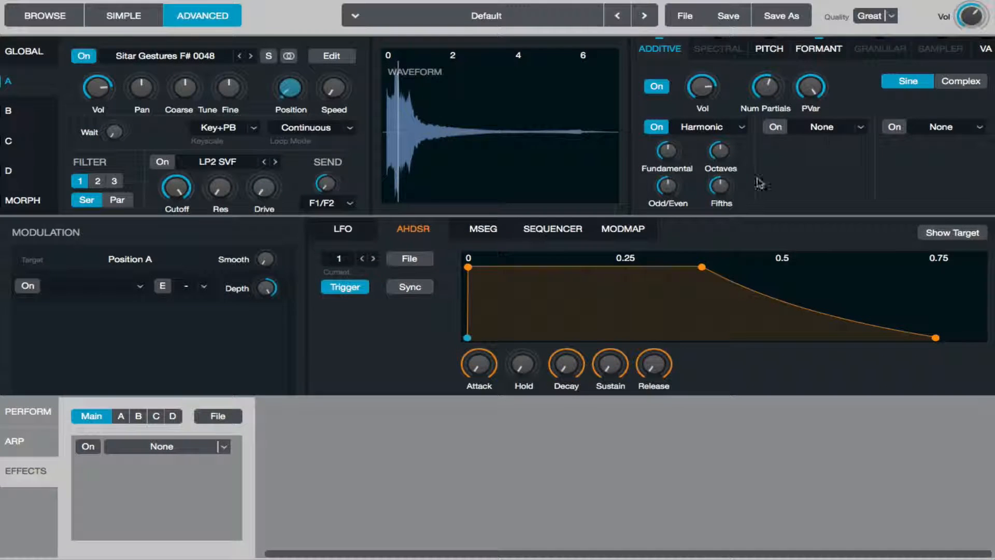
Try low and full amounts of the Harmonic effect's Fundamental, and set it to 56.1 %
left_click_drag(669, 152, 668, 161)
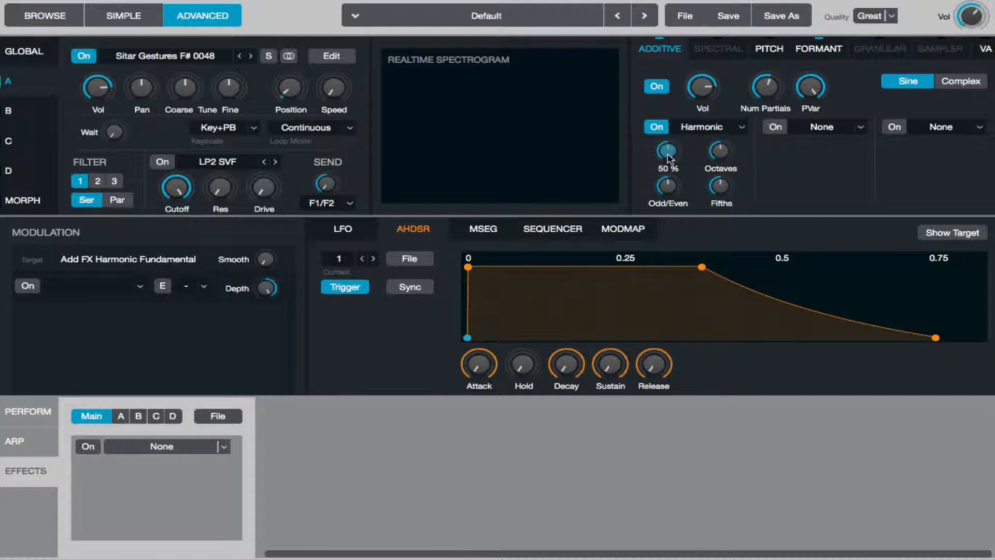
left_click_drag(670, 159, 658, 208)
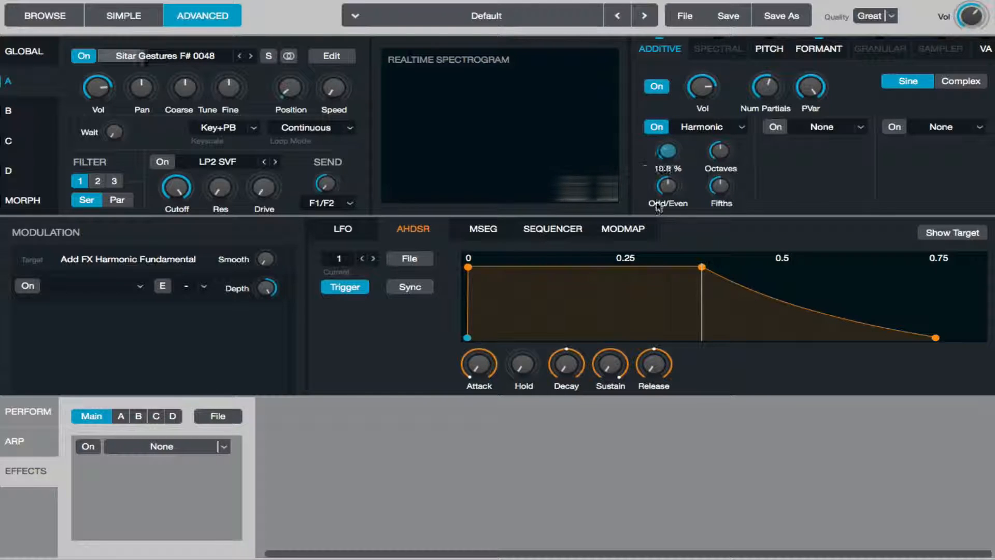
mouse_move(668, 179)
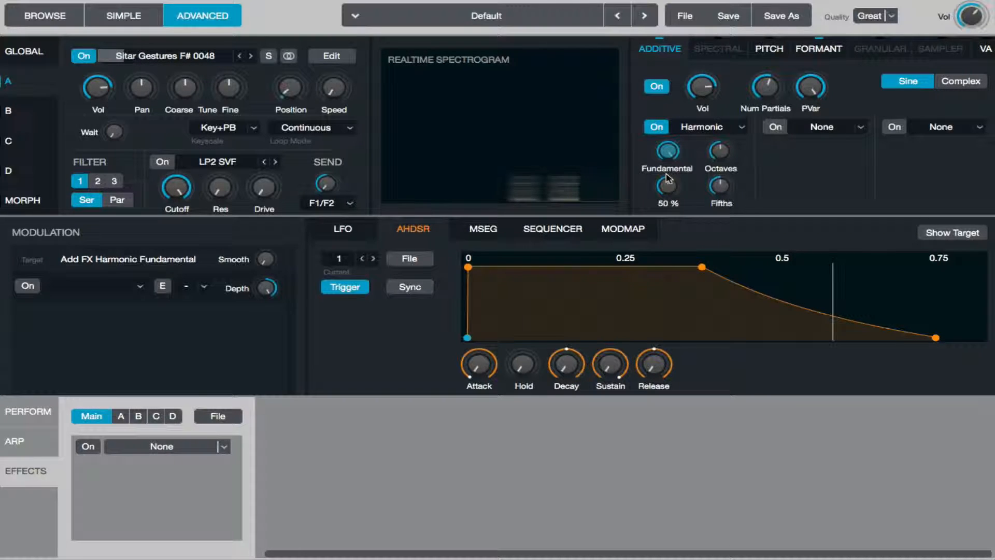
mouse_move(669, 157)
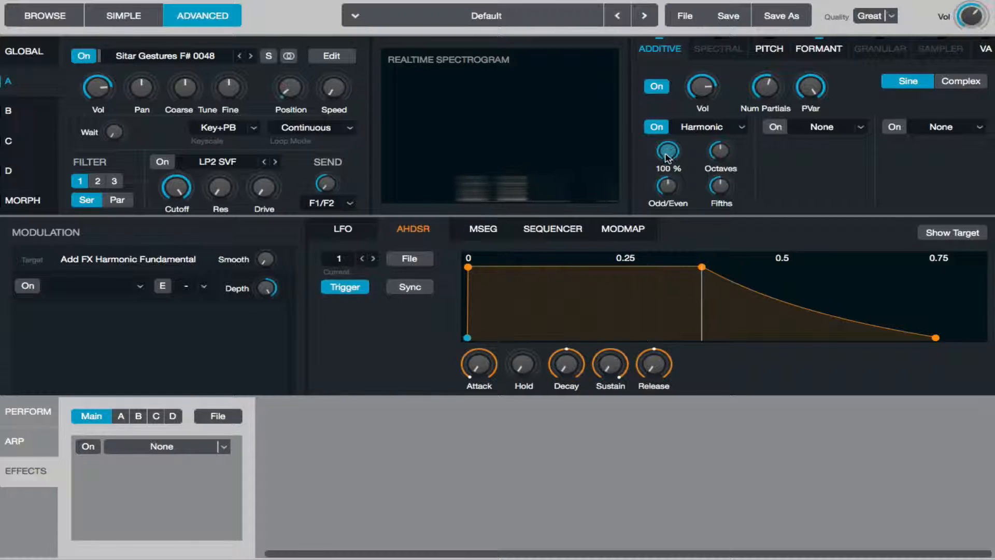
mouse_move(666, 158)
left_mouse_down()
mouse_move(659, 189)
mouse_move(674, 174)
left_mouse_up()
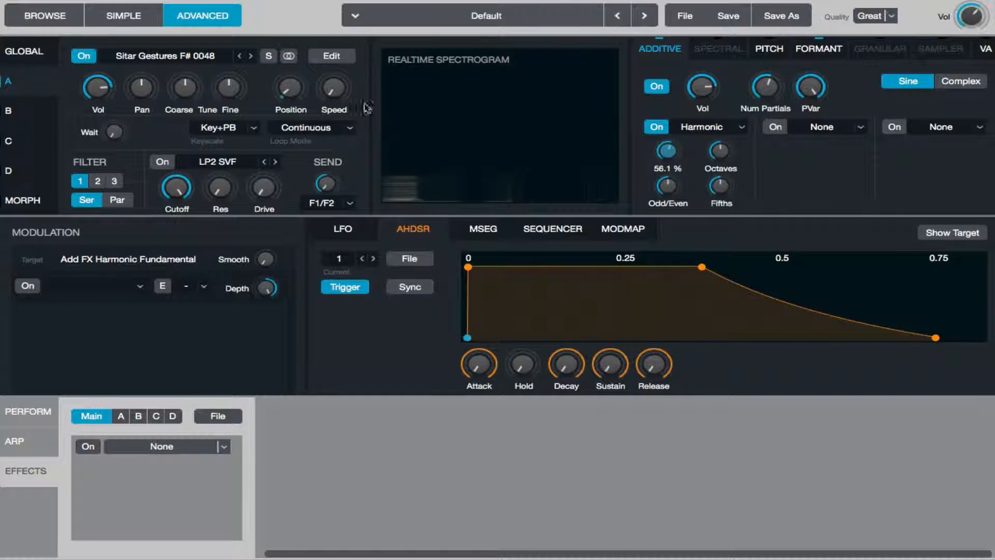
Raise the overall volume of source A's first partial to about -16.52 dB in the additive editor
left_click(332, 56)
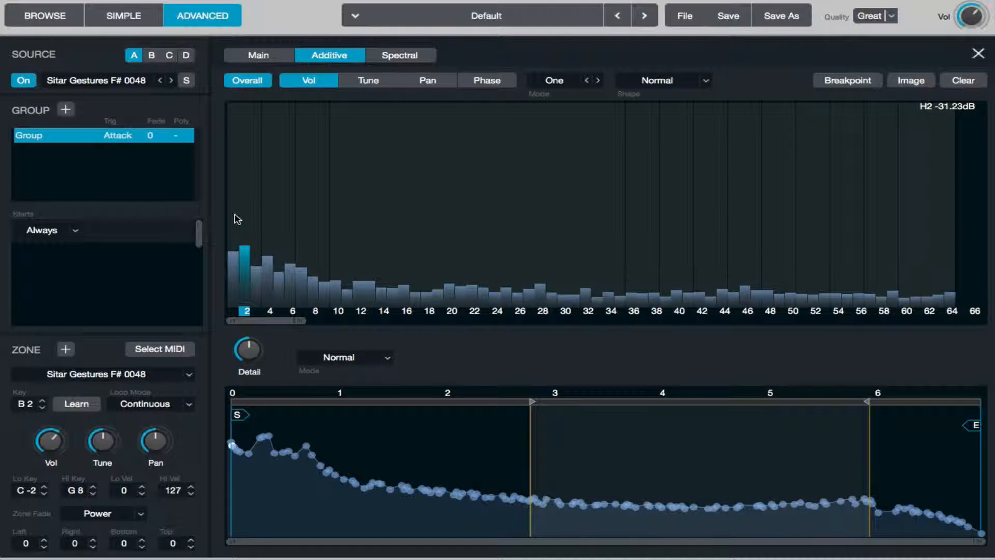
left_click_drag(235, 217, 236, 201)
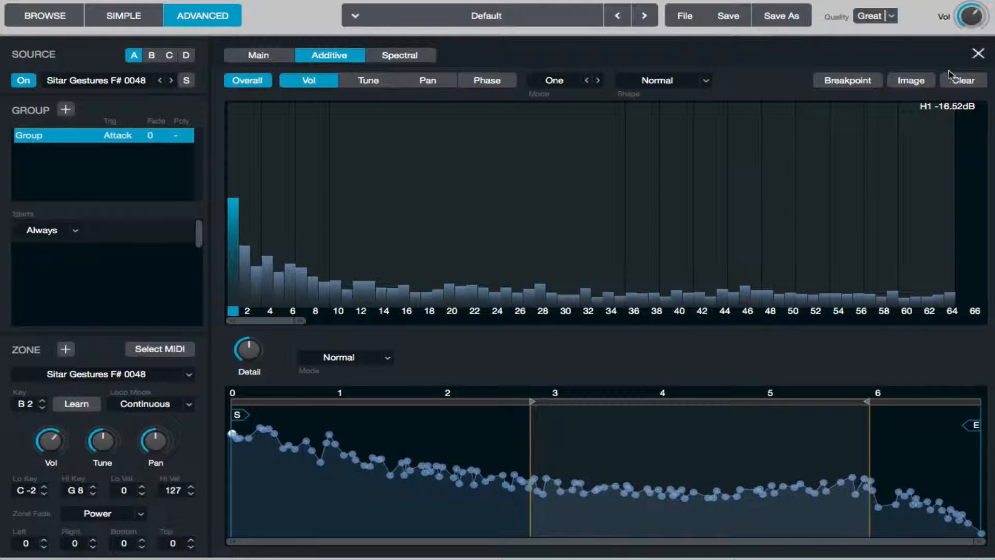
Close the additive editor and readjust the Harmonic effect's Octaves, Fifths and Odd/Even amounts
left_click(978, 54)
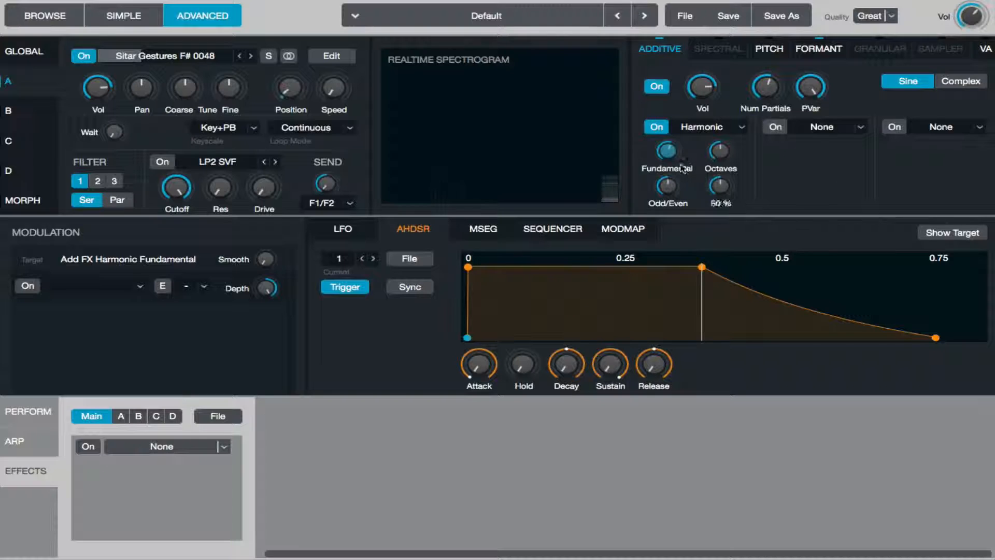
left_click_drag(686, 131, 742, 167)
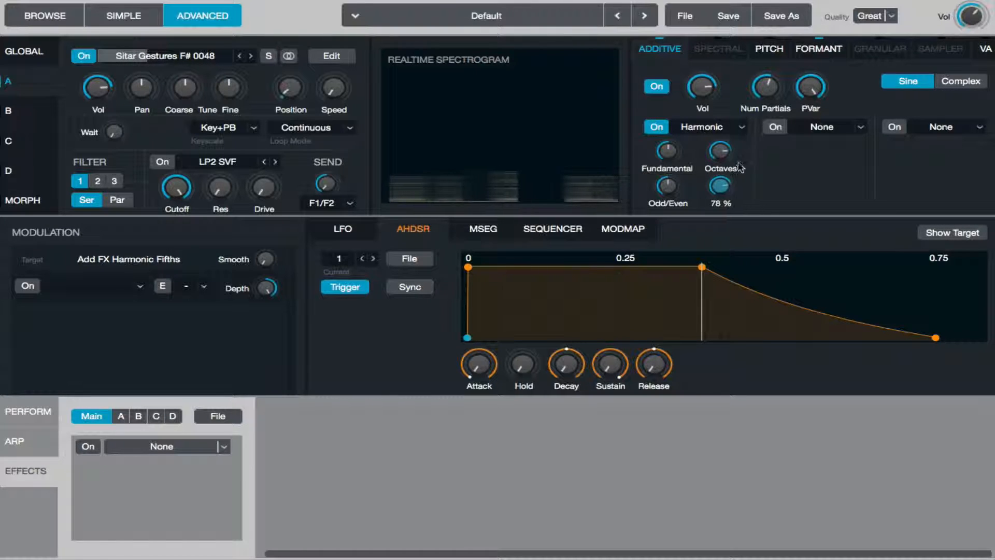
left_click_drag(668, 185, 697, 151)
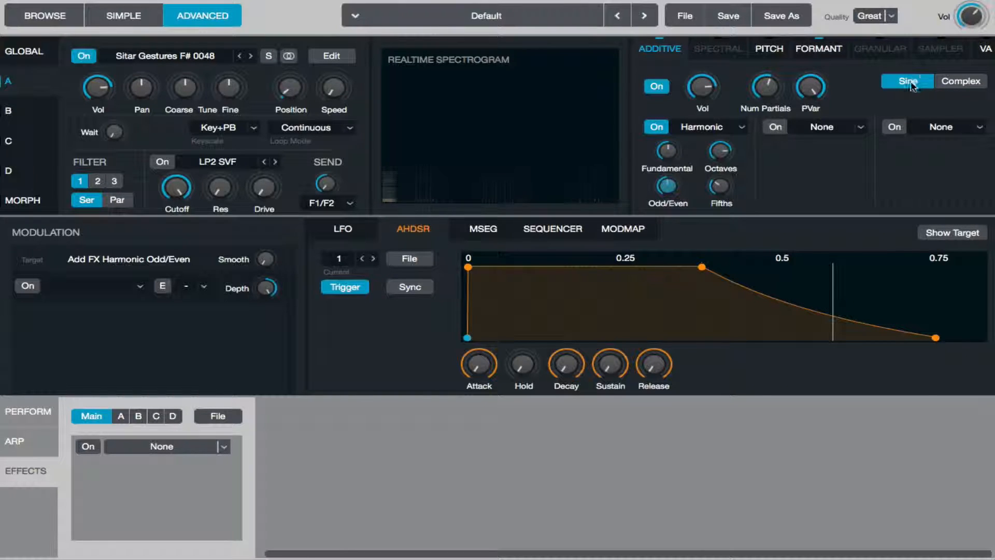
Switch source A's additive oscillator to Complex and browse its Saw and Basic waveform groups
left_click(971, 83)
left_click(948, 100)
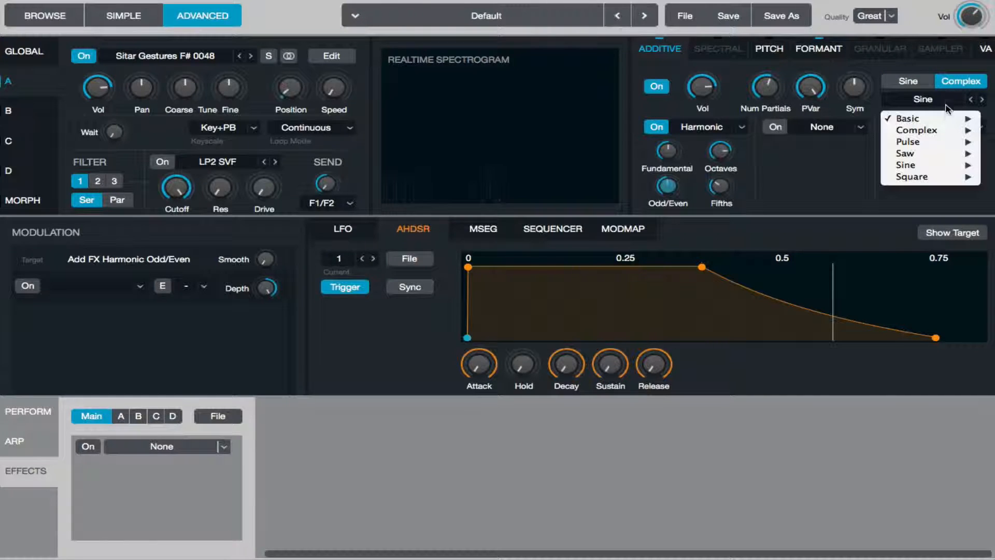
mouse_move(881, 136)
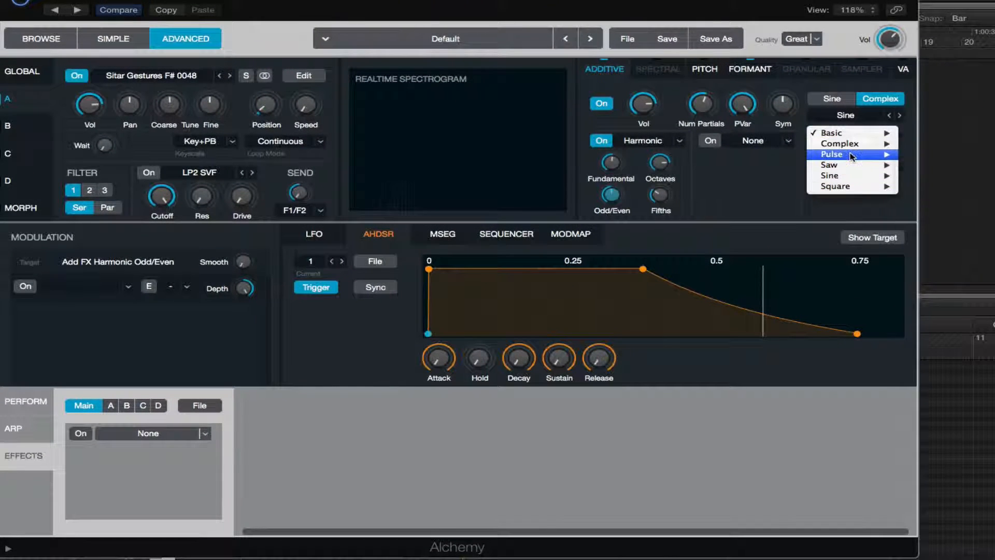
mouse_move(854, 156)
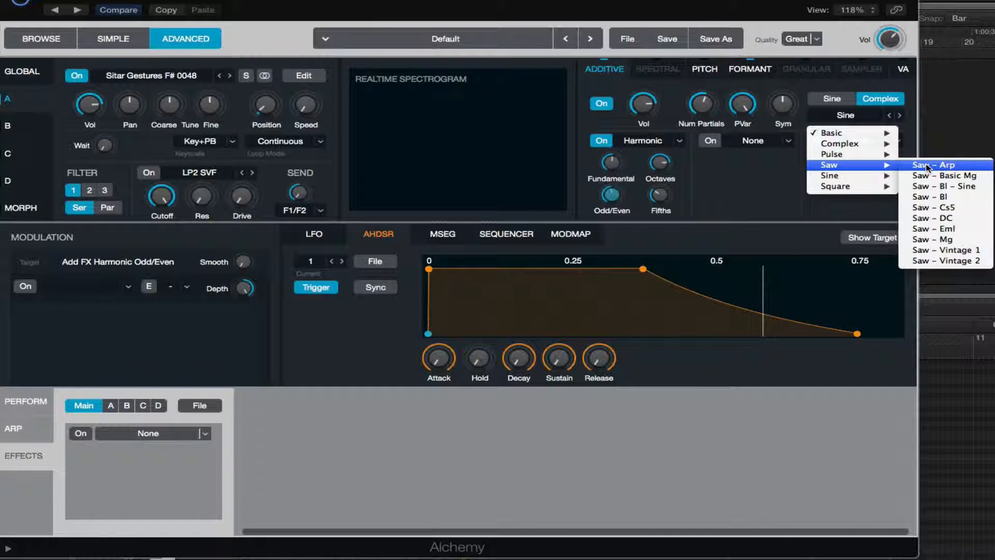
left_click(927, 166)
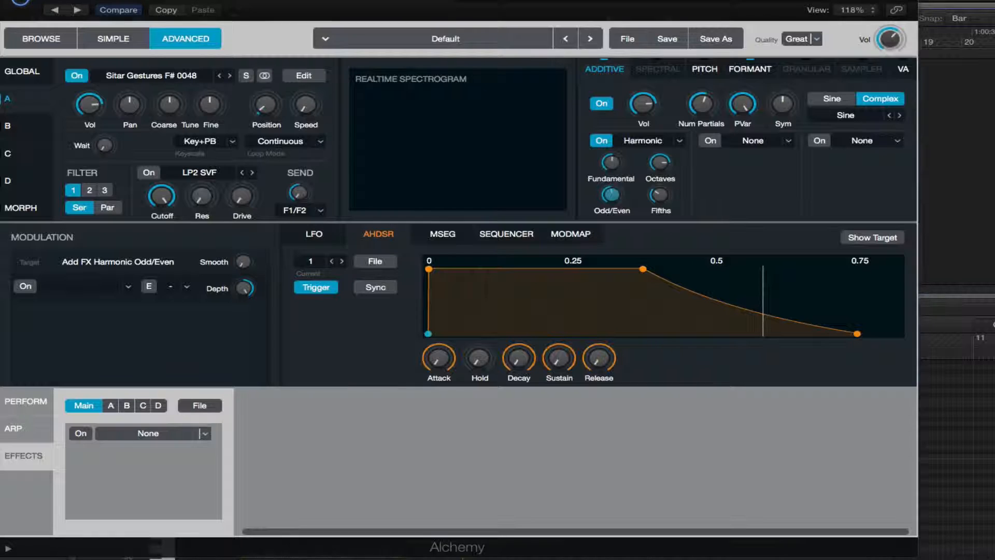
left_click(895, 114)
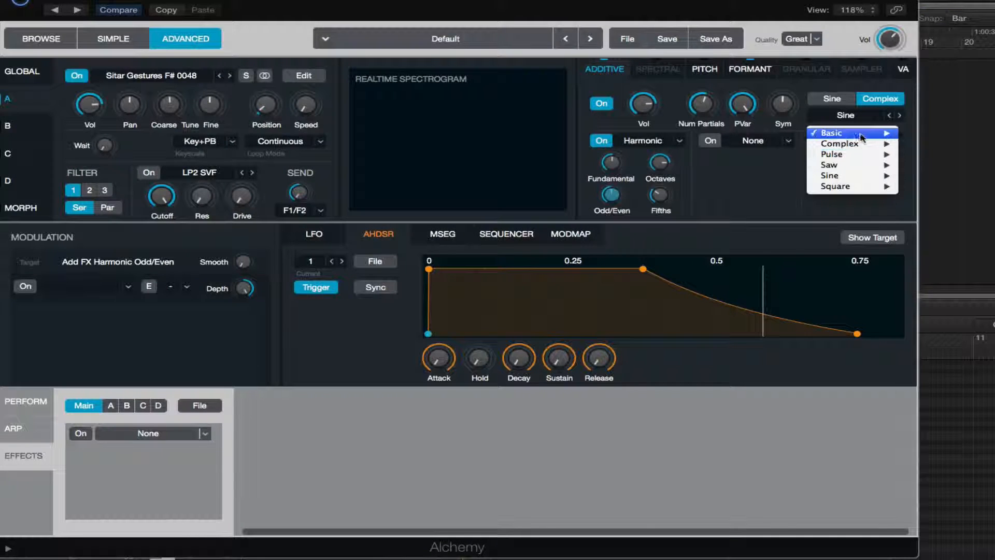
left_click(928, 143)
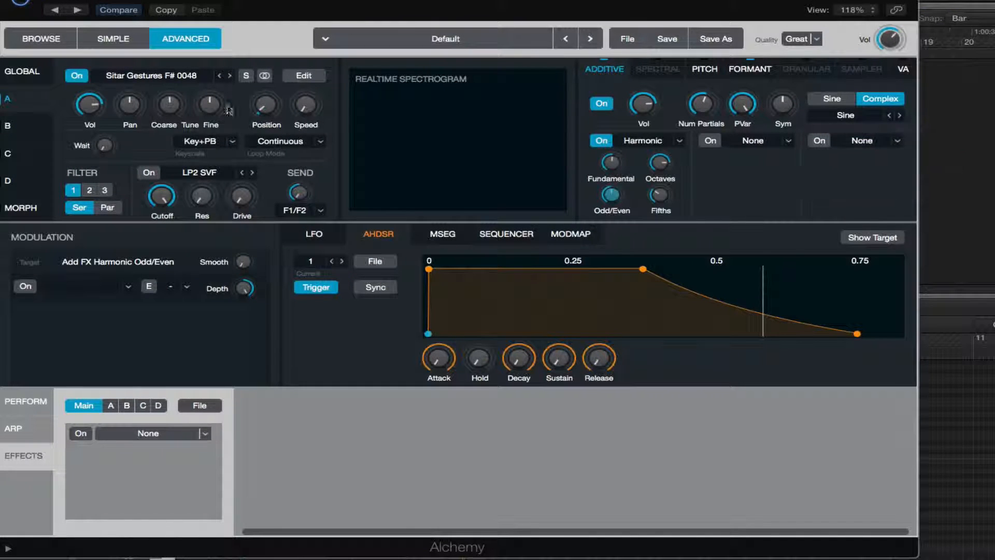
Load the basic Sine VA into source B, solo it at a lower volume, and examine its spectrum in the Channel EQ analyzer
left_click(26, 136)
left_click(134, 79)
mouse_move(136, 105)
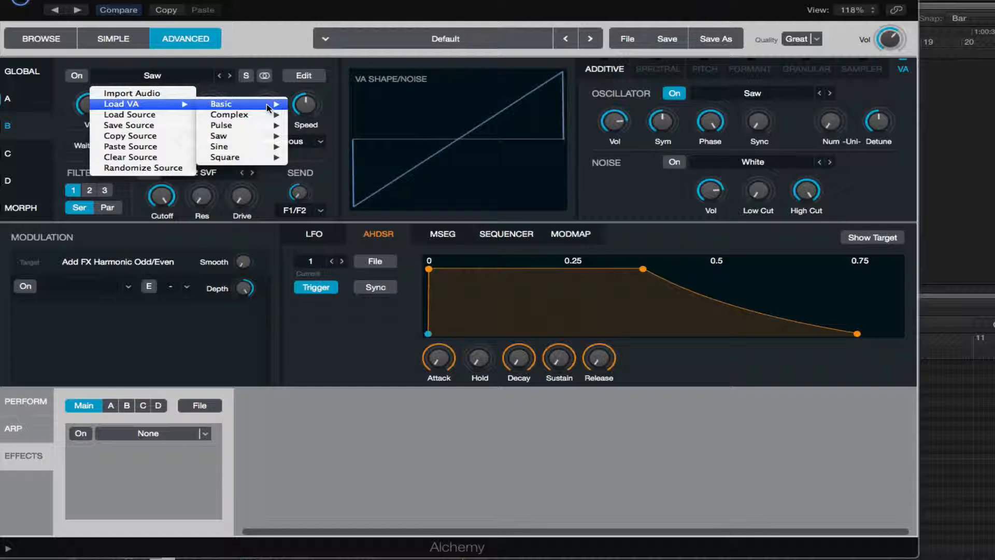
mouse_move(268, 107)
left_click(311, 115)
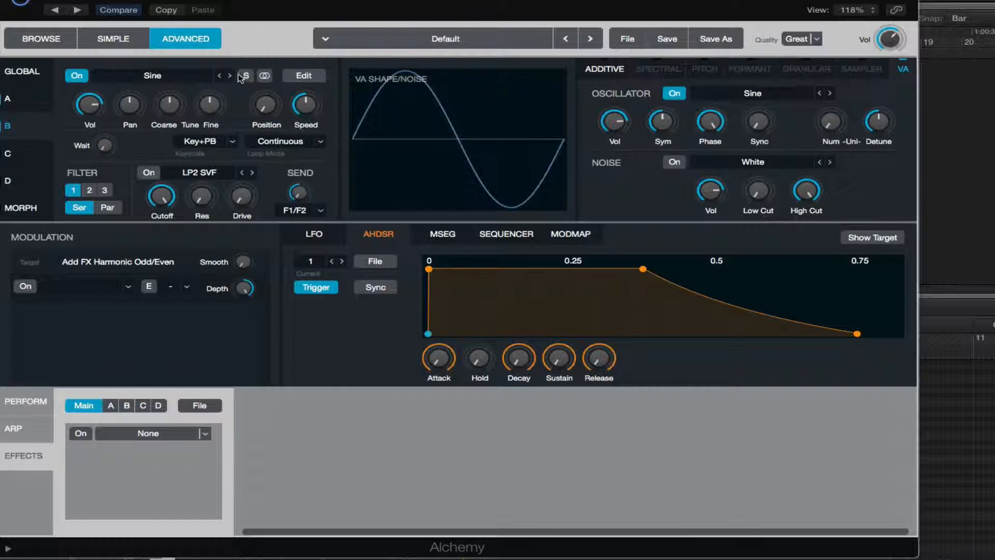
left_click_drag(90, 103, 91, 118)
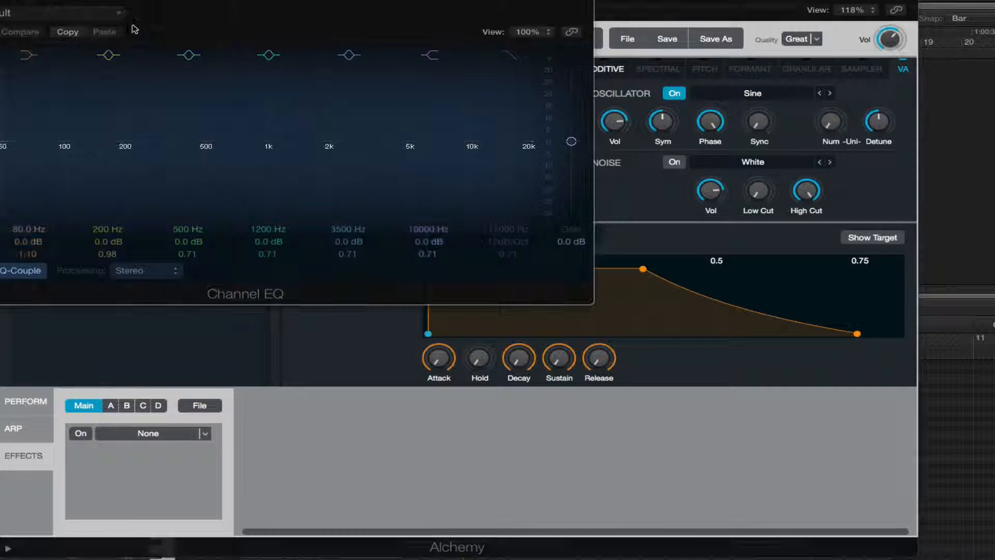
left_click_drag(210, 1, 624, 178)
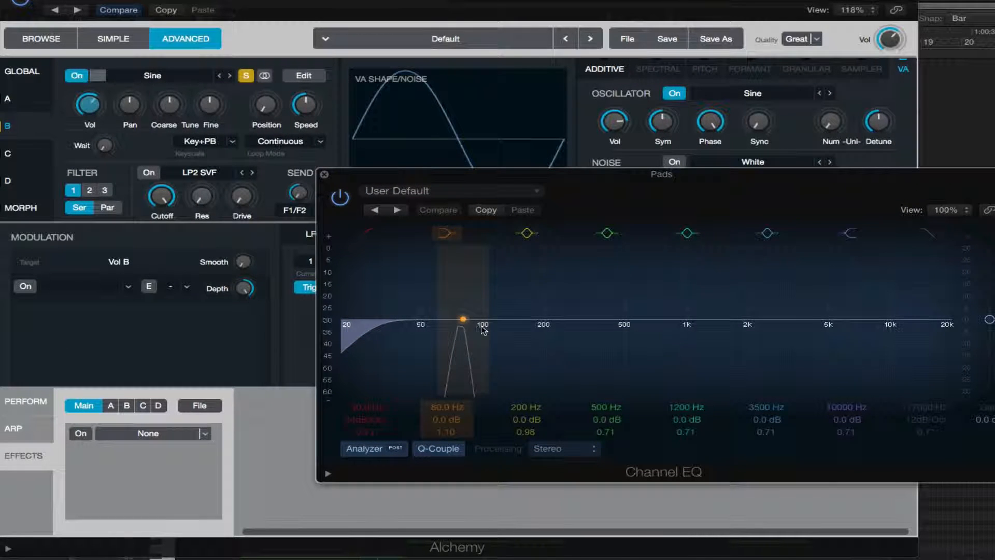
Change source B's oscillator to Square, examine its harmonics in the Channel EQ, and turn off source B's solo
left_click(831, 100)
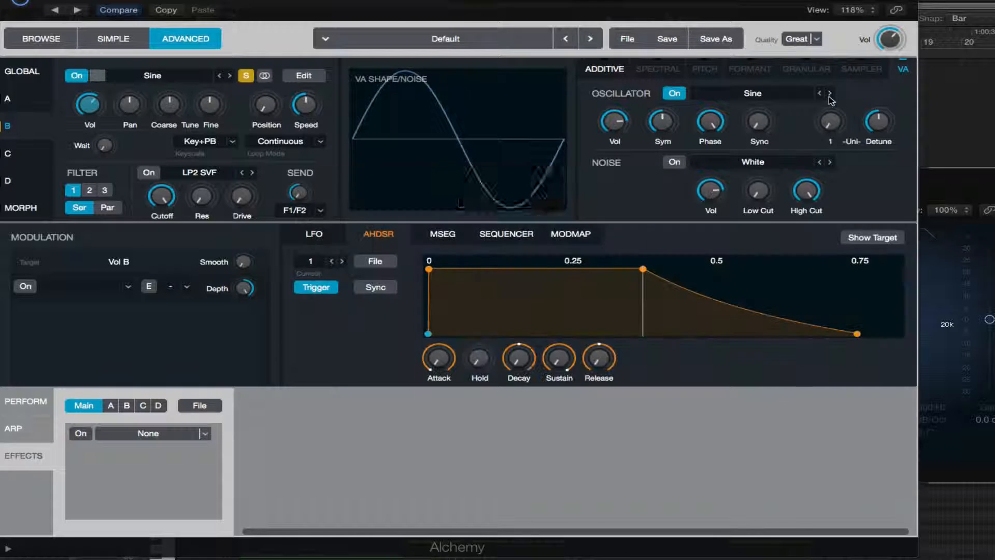
left_click(924, 172)
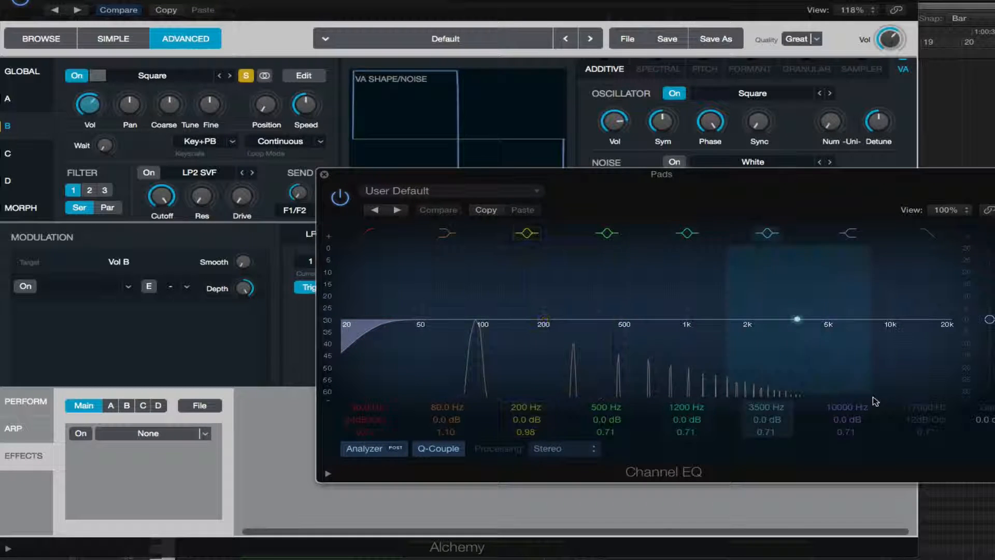
left_click(486, 165)
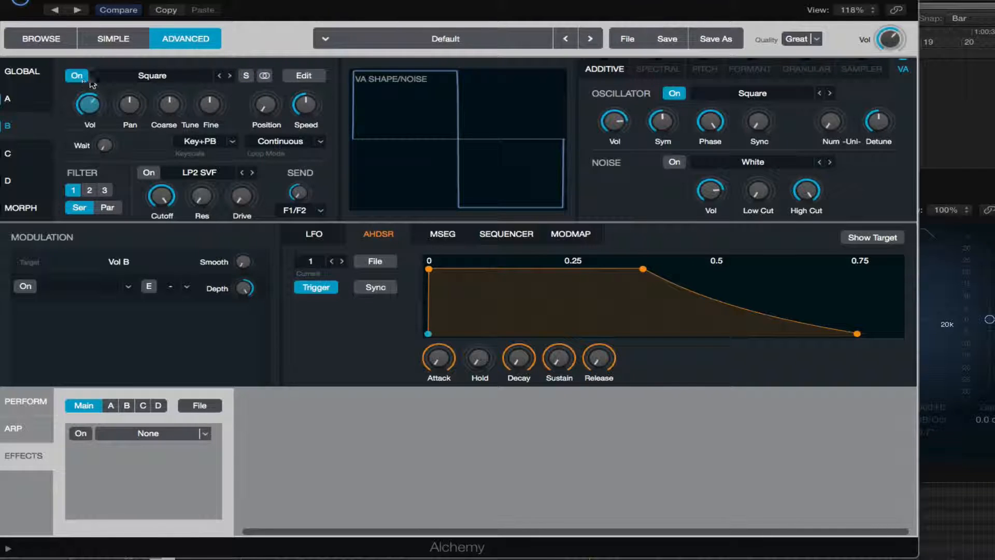
Return to source A and close the Channel EQ window
left_click(29, 99)
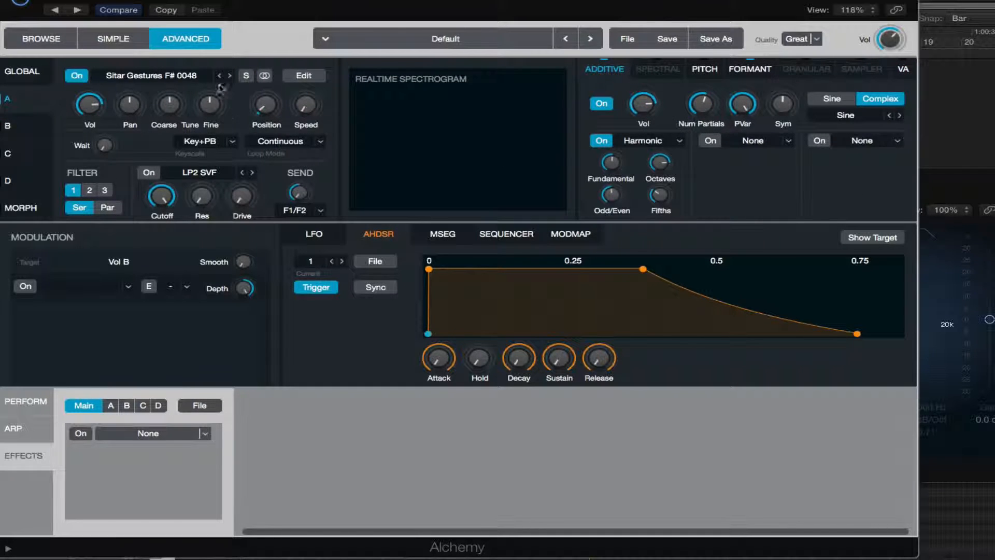
left_click(986, 186)
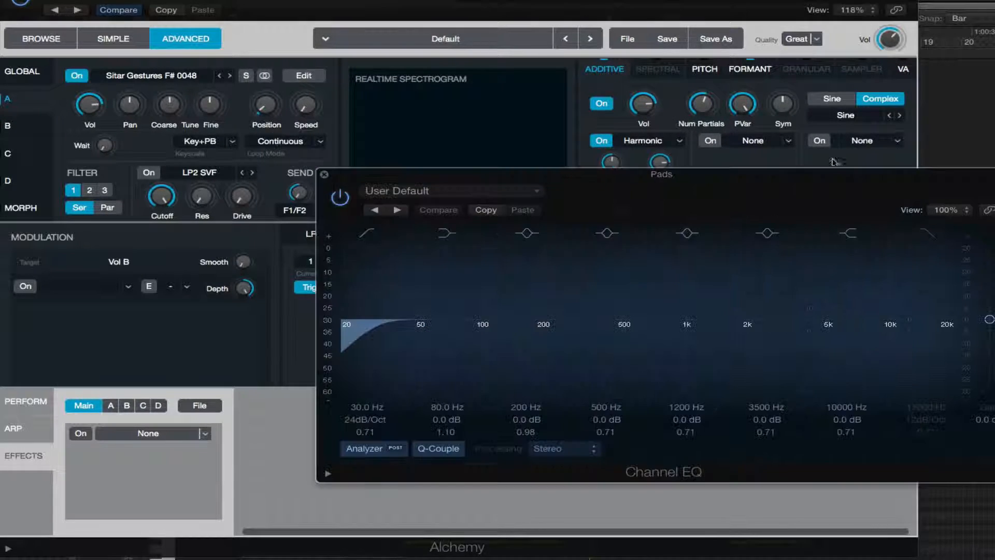
left_click(324, 176)
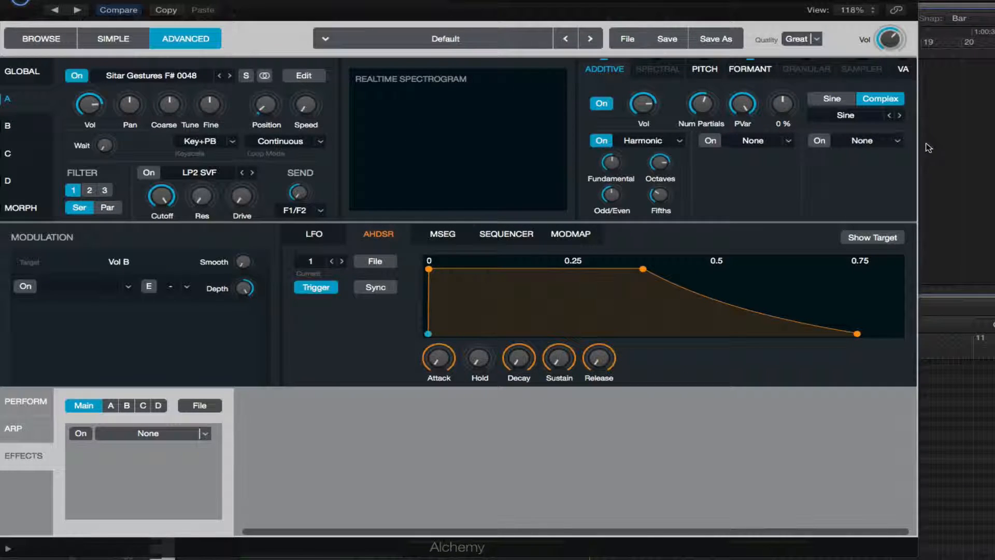
Try the Saw - Basic Mg waveform for source A's partials, raise source A's volume, and switch the waveform to Saw - Bl
left_click(861, 115)
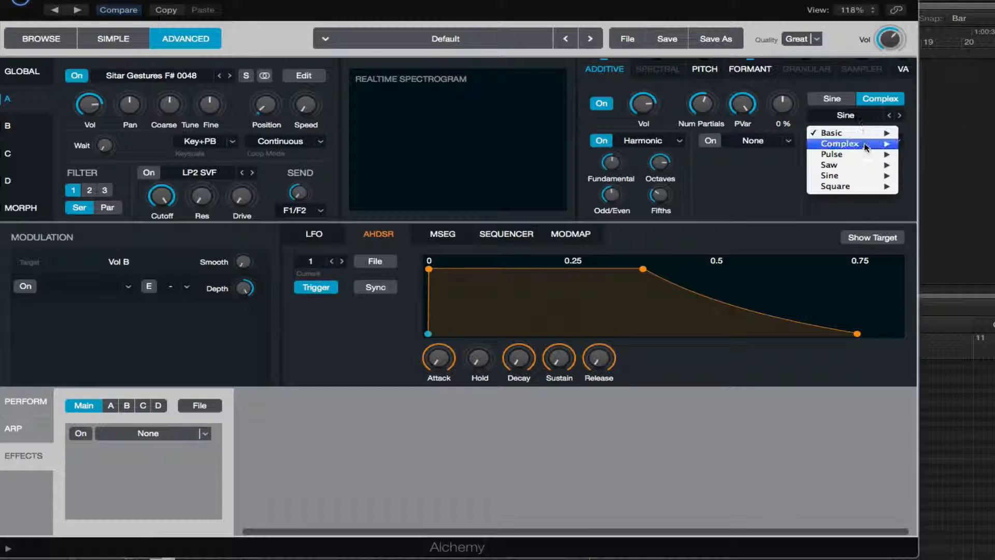
mouse_move(865, 165)
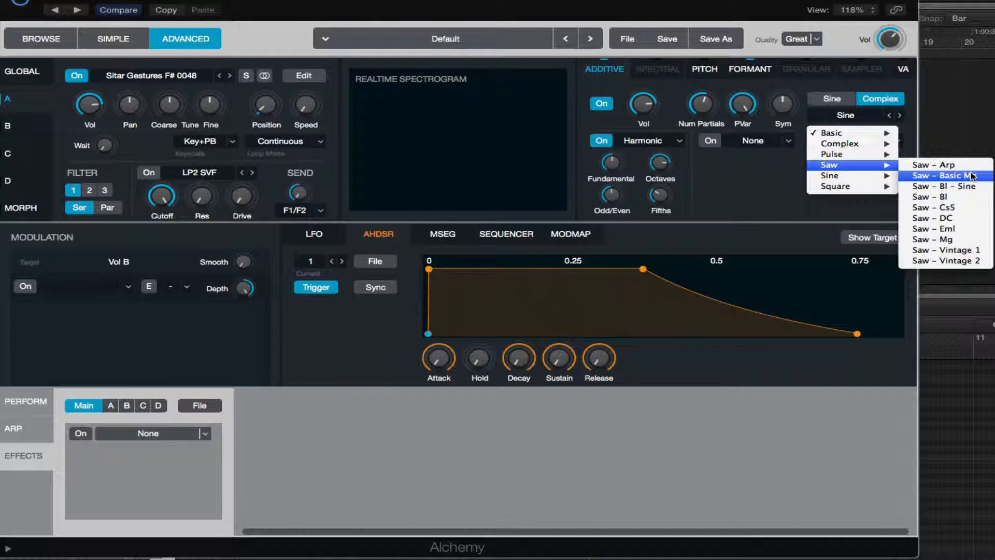
left_click(960, 176)
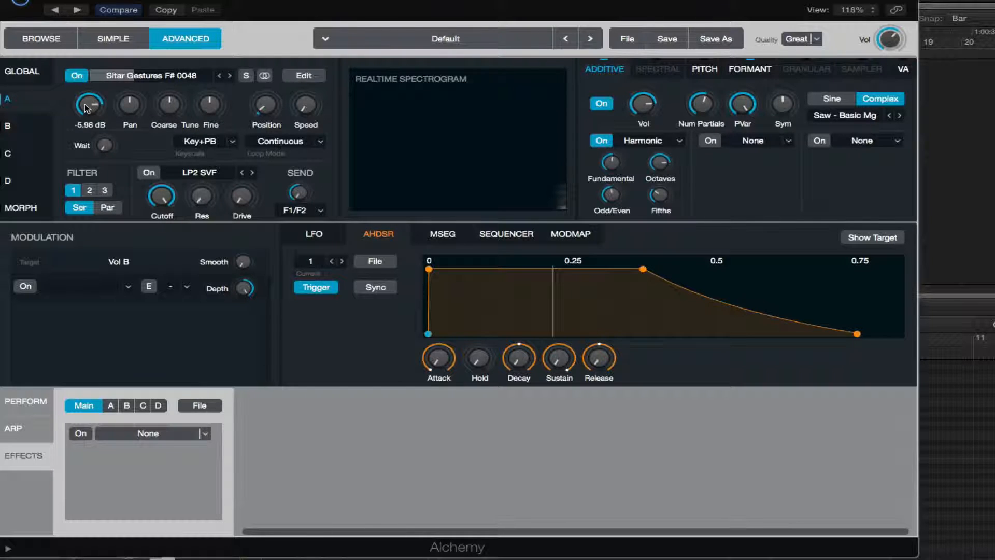
left_click_drag(91, 106, 91, 93)
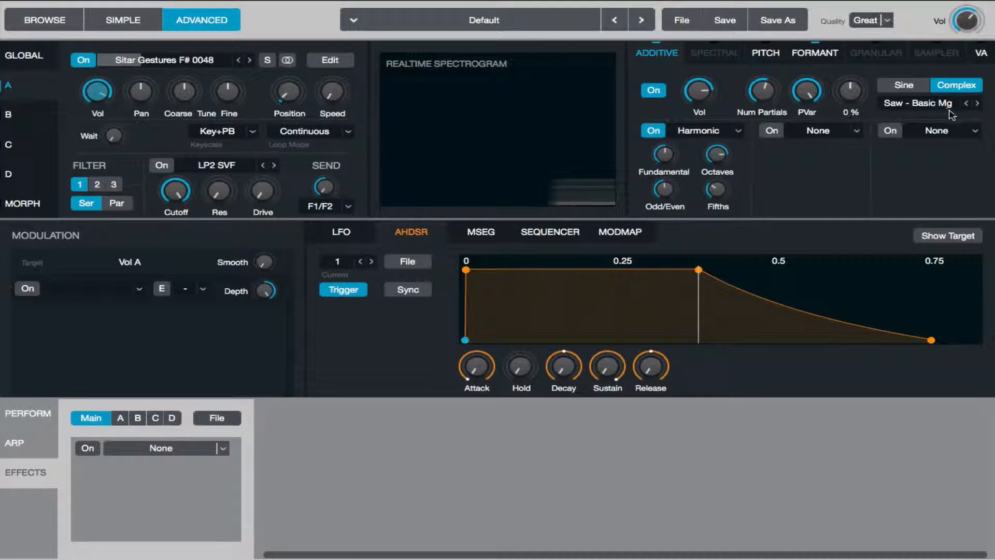
left_click(978, 104)
left_click(978, 105)
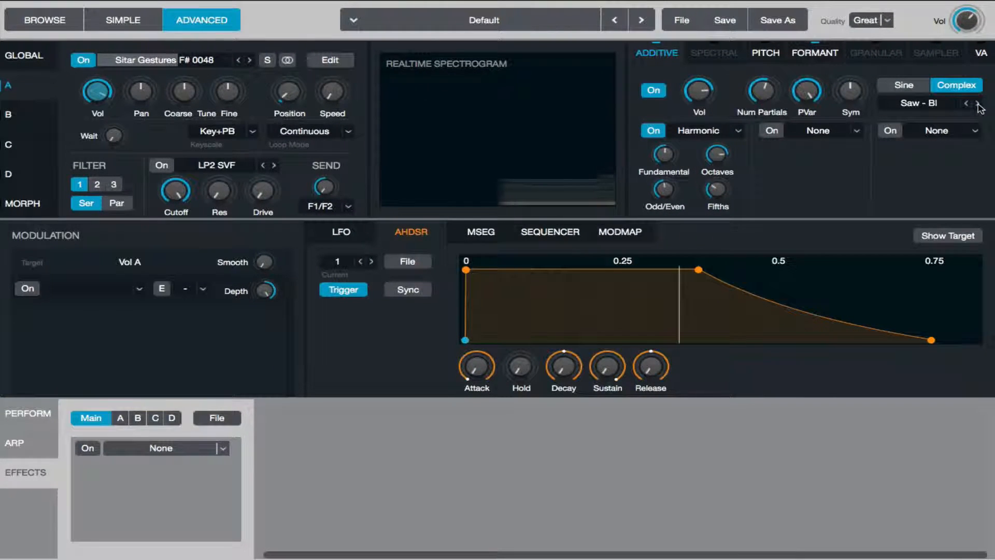
Raise the Harmonic effect's Fifths amount and lower source A's additive PVar to its minimum
left_click(716, 189)
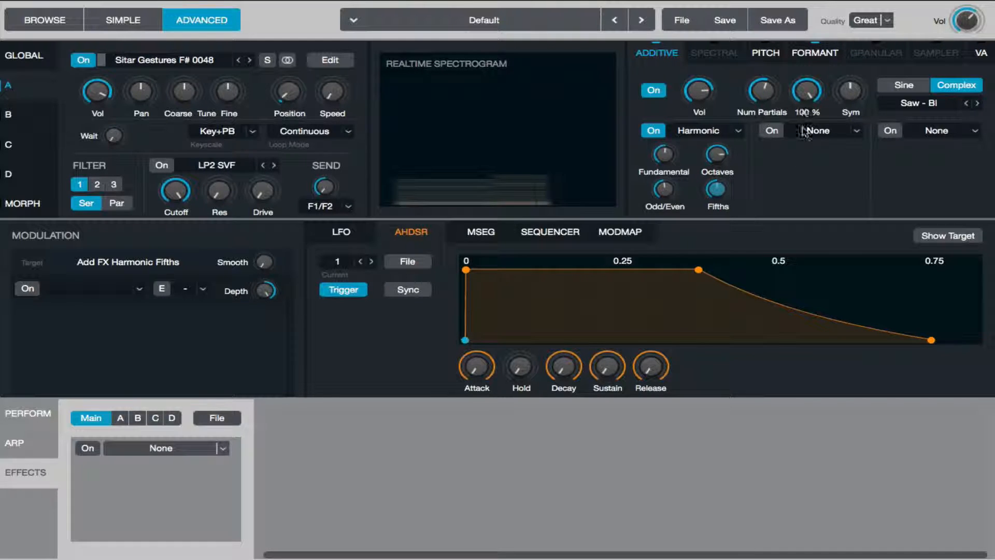
left_click_drag(802, 102, 807, 154)
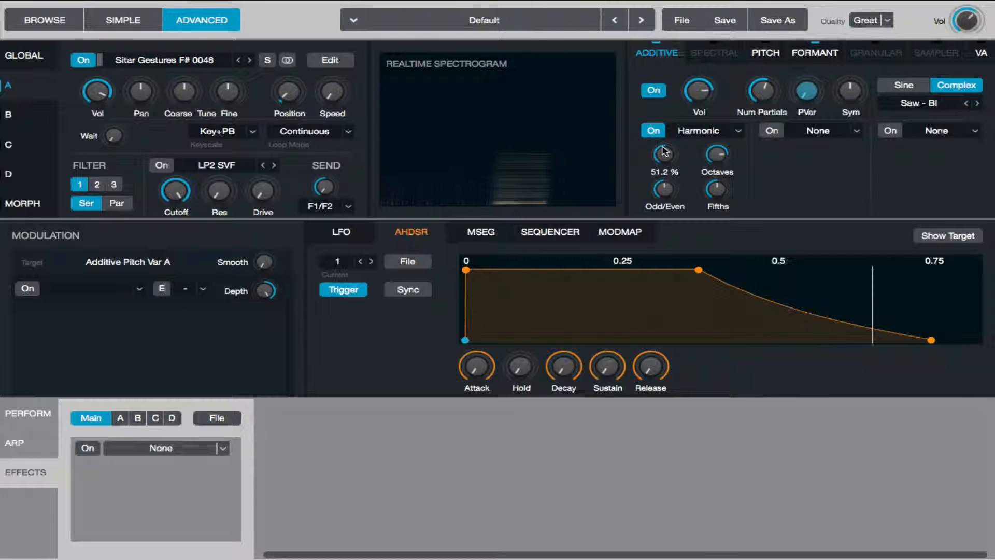
Reduce the Harmonic effect's Octaves and Odd/Even amounts to low settings
mouse_move(675, 154)
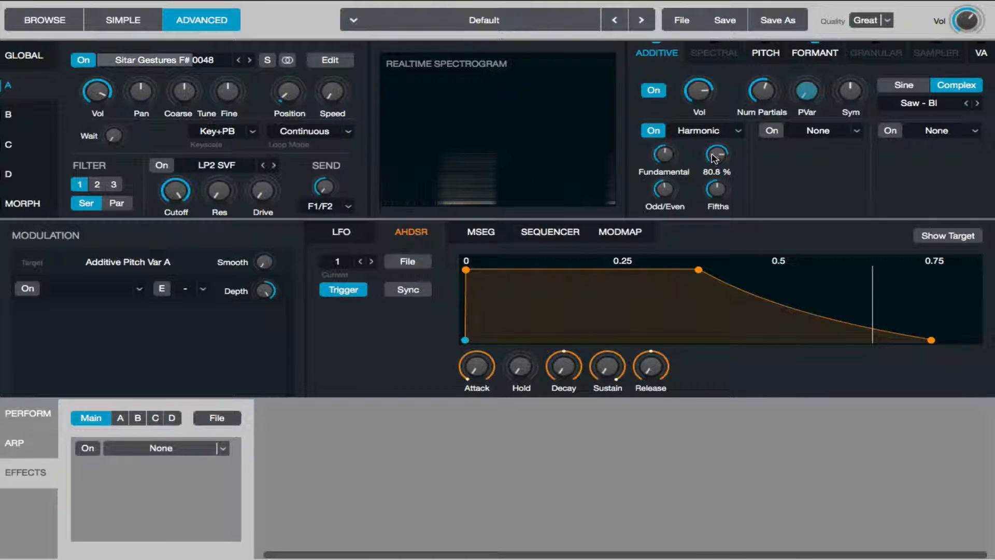
left_click_drag(716, 154, 653, 236)
left_click(716, 189)
left_click(665, 190)
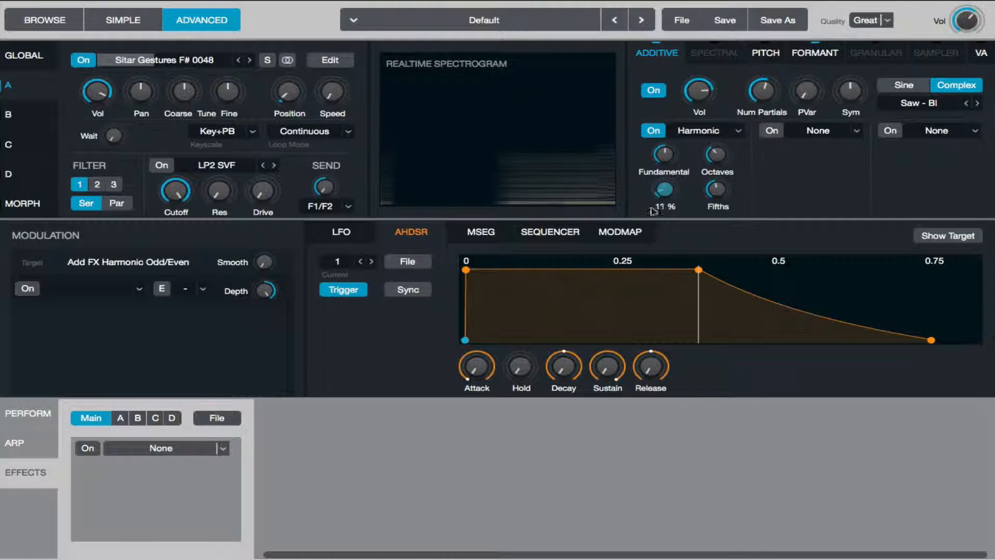
Add MSEG1 as a modulator of the Harmonic effect's Odd/Even amount
right_click(665, 196)
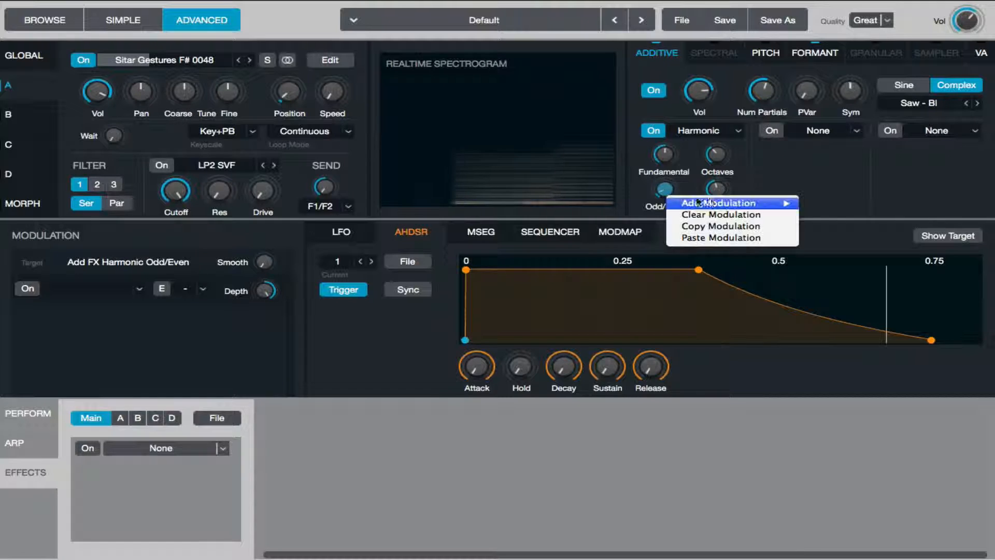
mouse_move(726, 203)
mouse_move(896, 227)
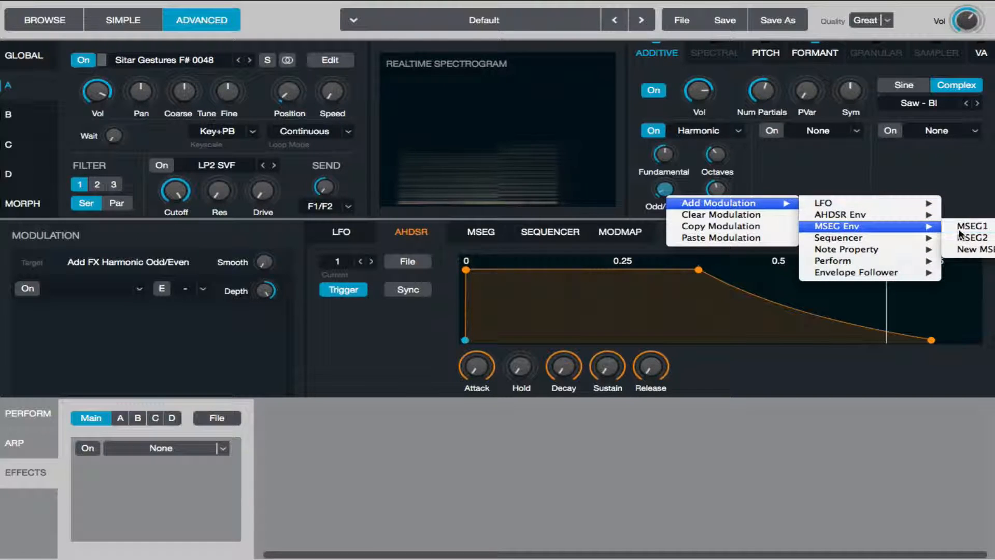
left_click(973, 226)
Load the saved preset 20151010_curves_medium_4bars into MSEG 1
left_click(407, 261)
mouse_move(418, 282)
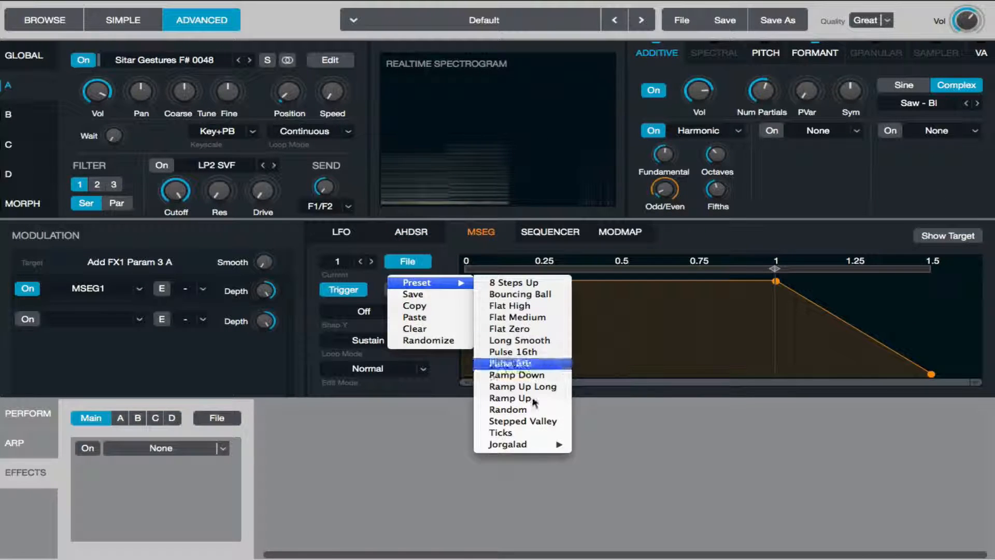
mouse_move(511, 444)
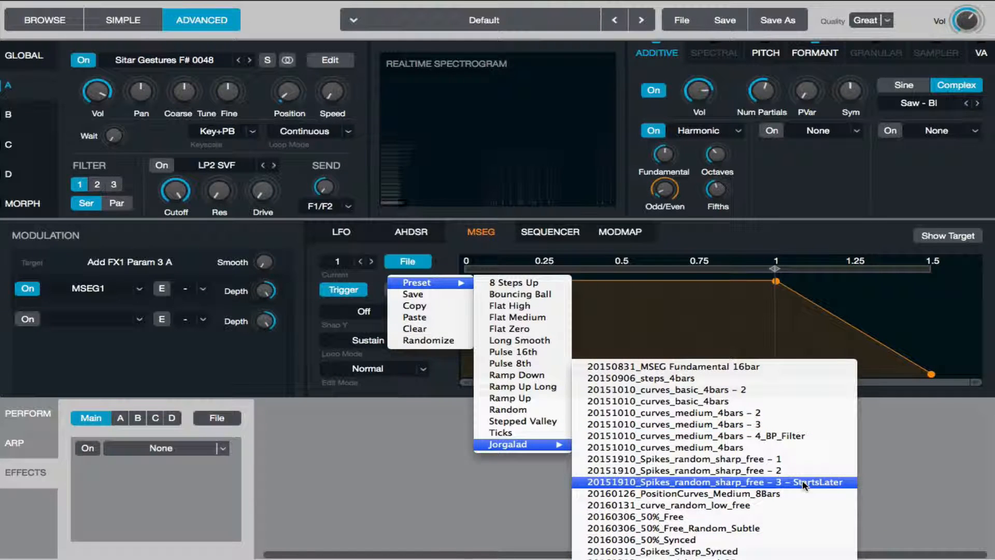
left_click(772, 448)
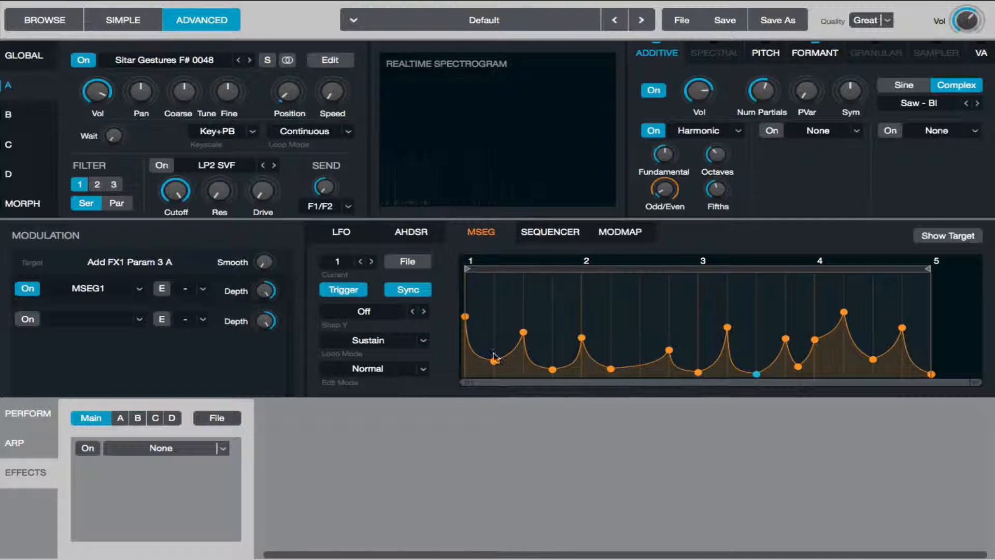
Sharpen MSEG 1 by dropping its second point to zero, moving the next peak directly above it at 83%, and raising the three following peaks
left_click_drag(494, 359, 495, 383)
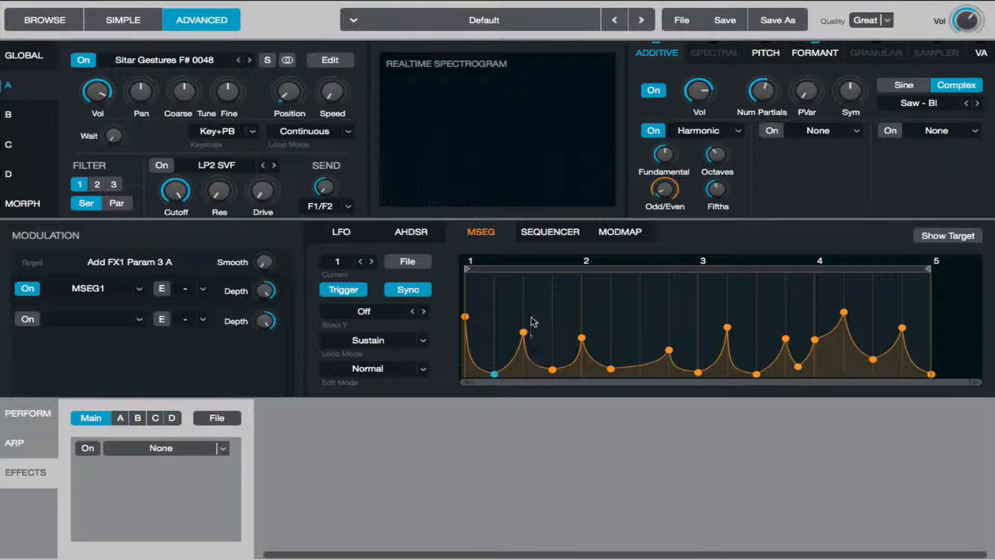
left_click_drag(525, 331, 480, 297)
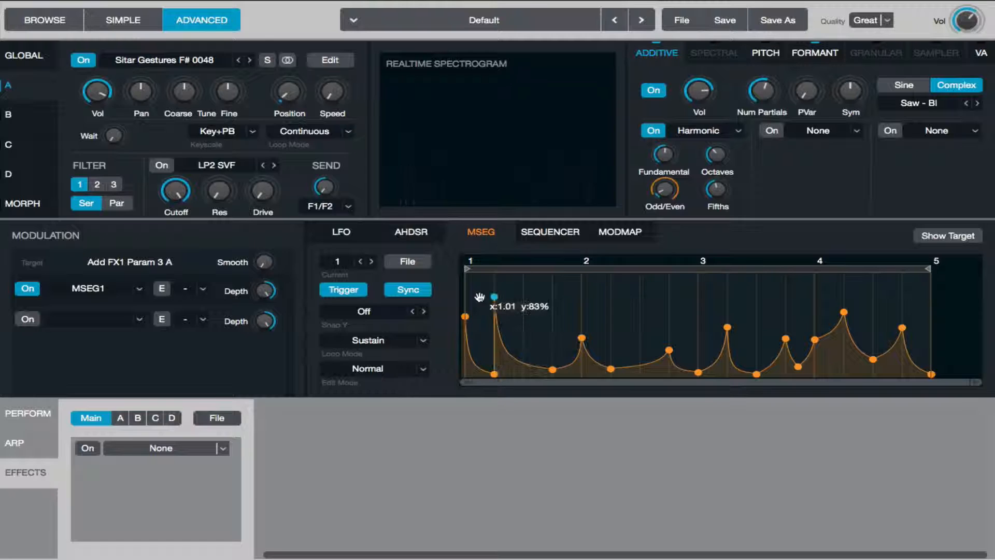
left_click(660, 180)
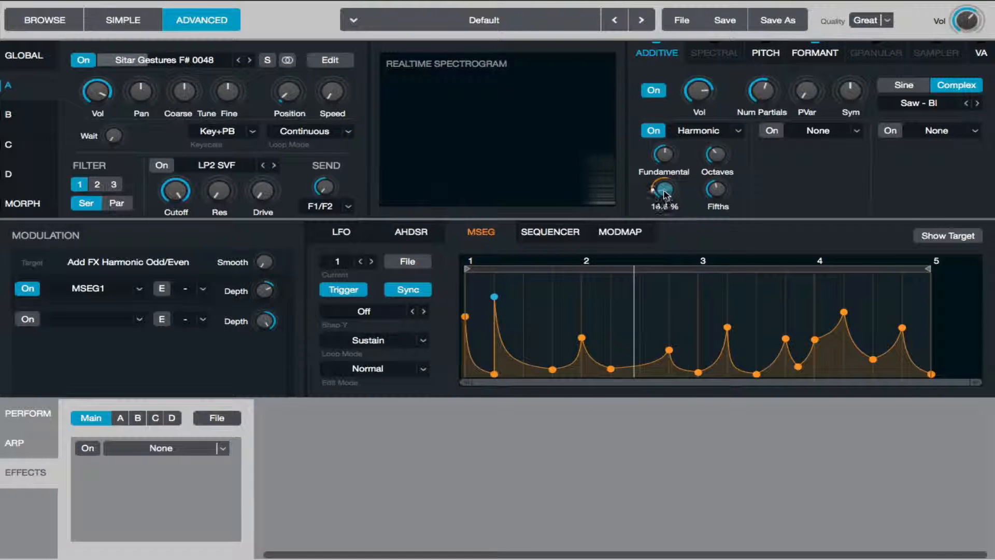
left_click_drag(581, 338, 582, 281)
left_click_drag(668, 350, 669, 286)
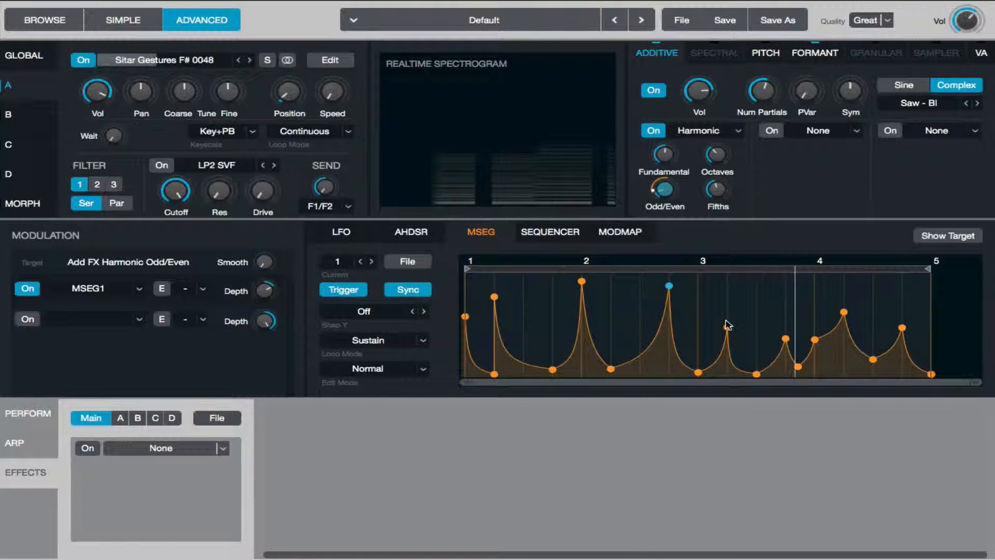
left_click_drag(719, 325, 718, 306)
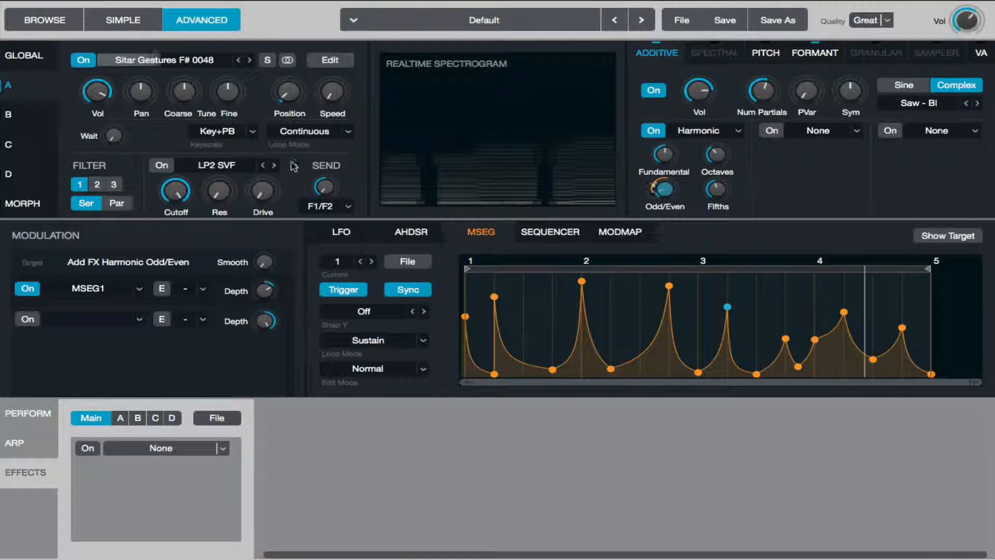
Lower source A's coarse tuning to pitch the sitar sample well down
left_click(187, 107)
left_click_drag(187, 104, 184, 117)
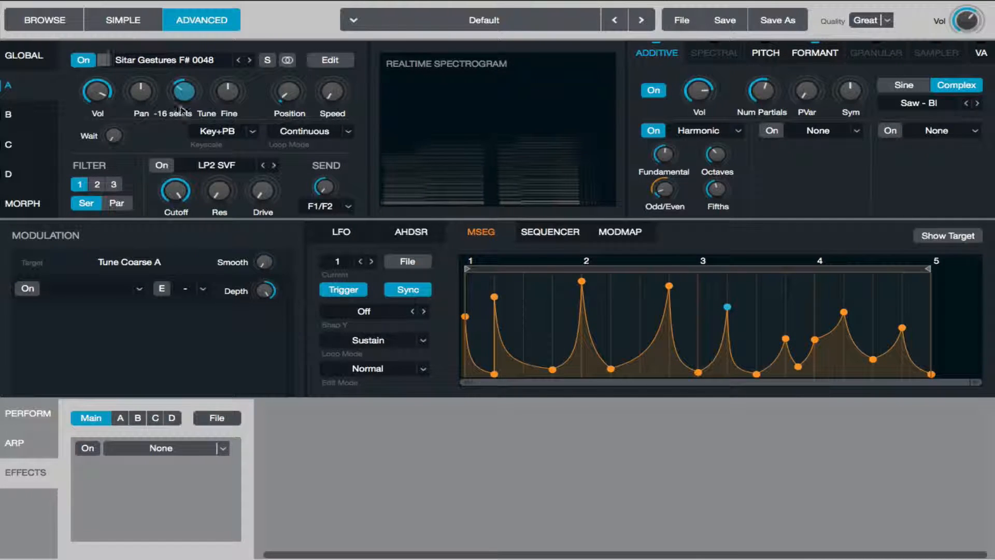
left_click_drag(190, 58, 195, 28)
left_click_drag(189, 98, 192, 76)
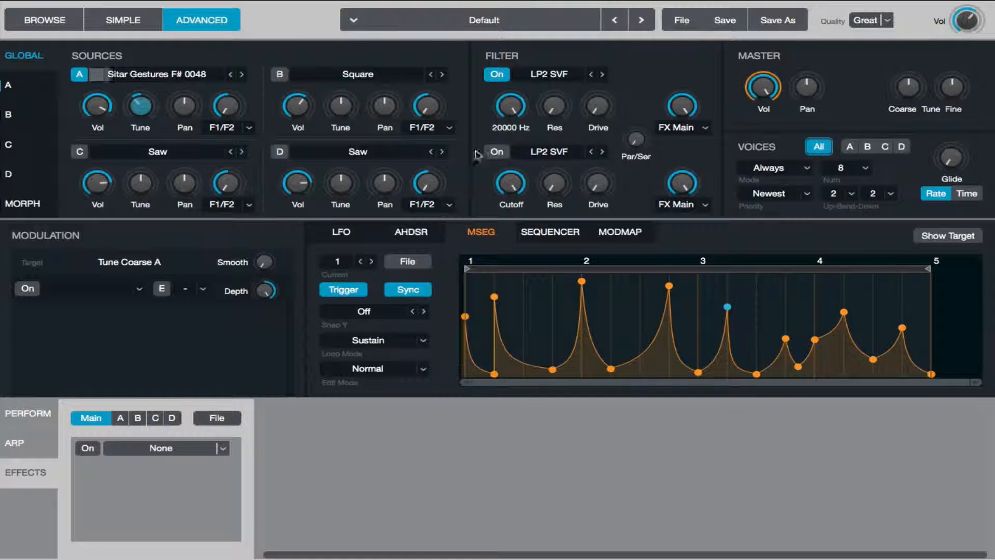
Lower global filter 1's cutoff to about 93 Hz and add MSEG2 as its modulator
left_click(513, 129)
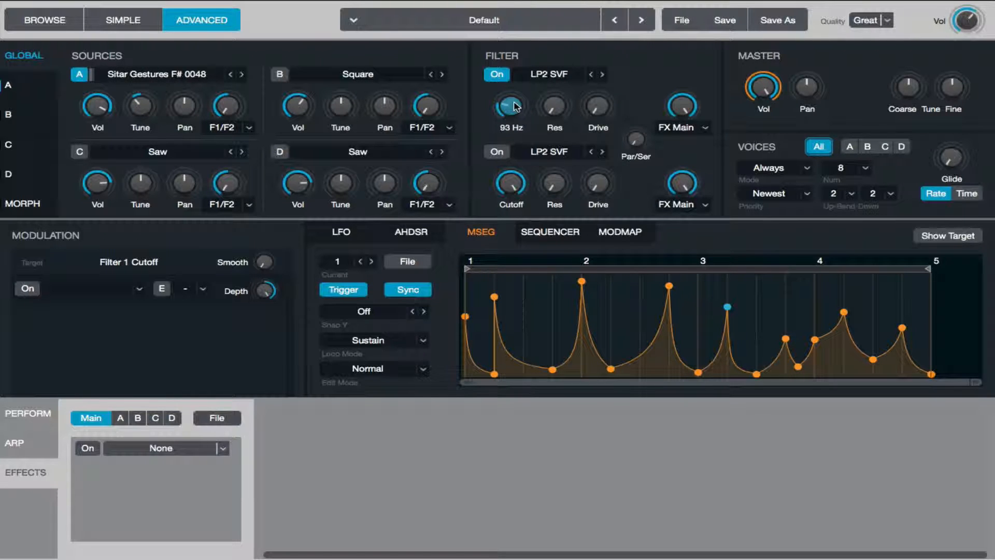
right_click(516, 106)
mouse_move(596, 115)
mouse_move(748, 175)
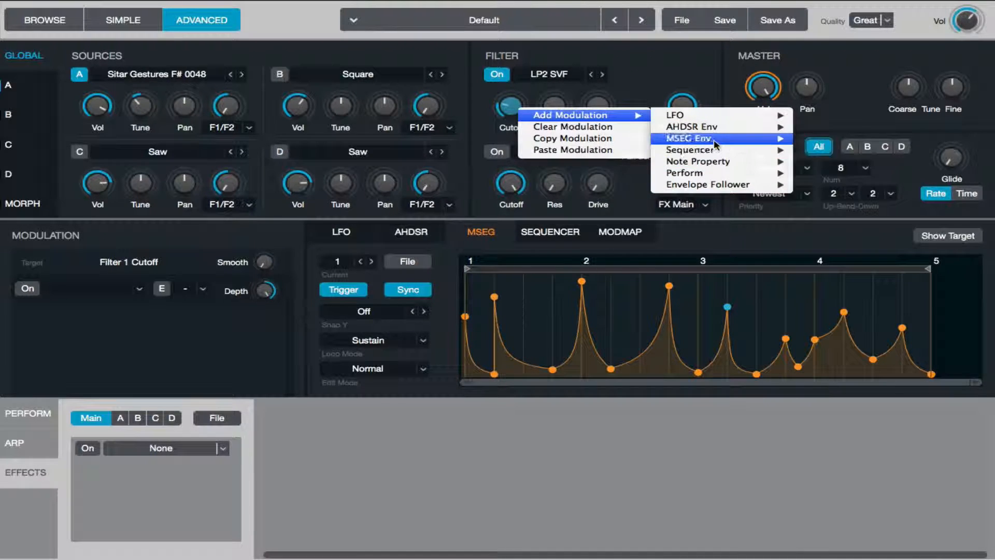
mouse_move(716, 140)
left_click(833, 151)
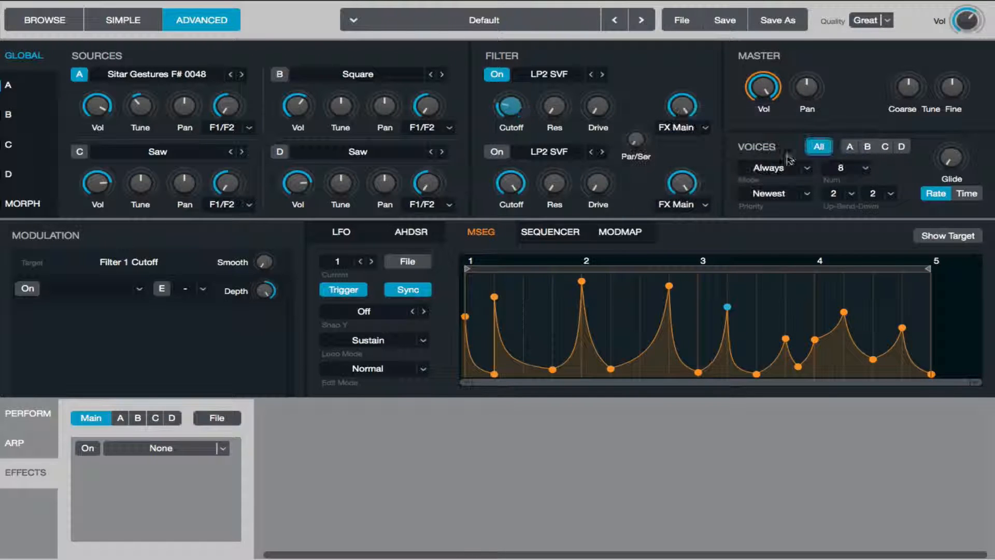
Load the saved preset 20151010_curves_medium_4bars - 4_BP_Filter into MSEG 2
left_click(412, 262)
mouse_move(447, 290)
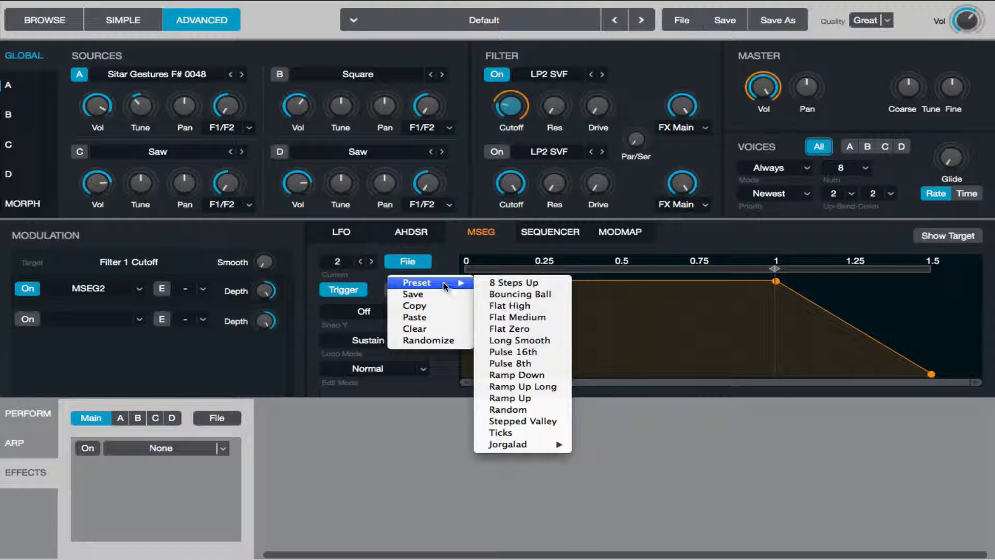
mouse_move(551, 445)
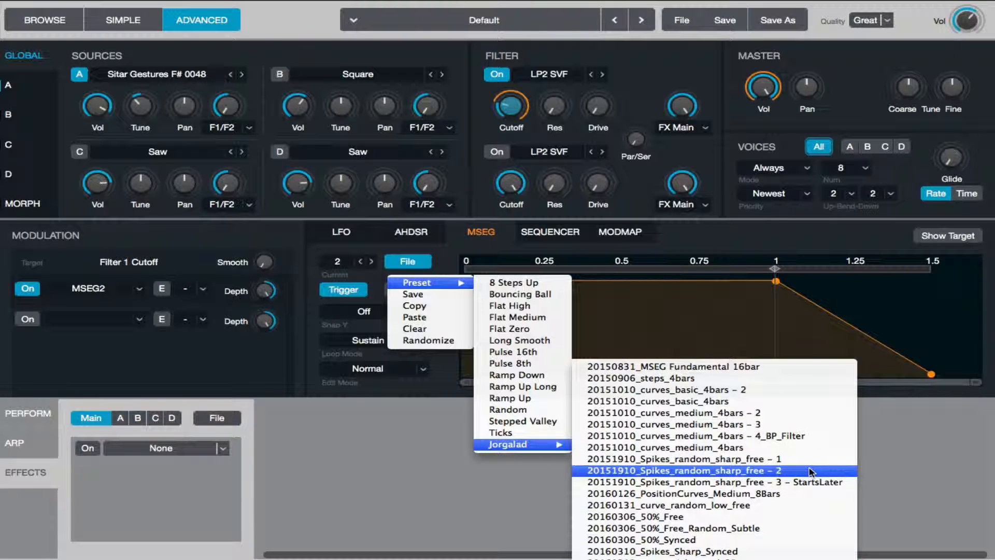
left_click(787, 437)
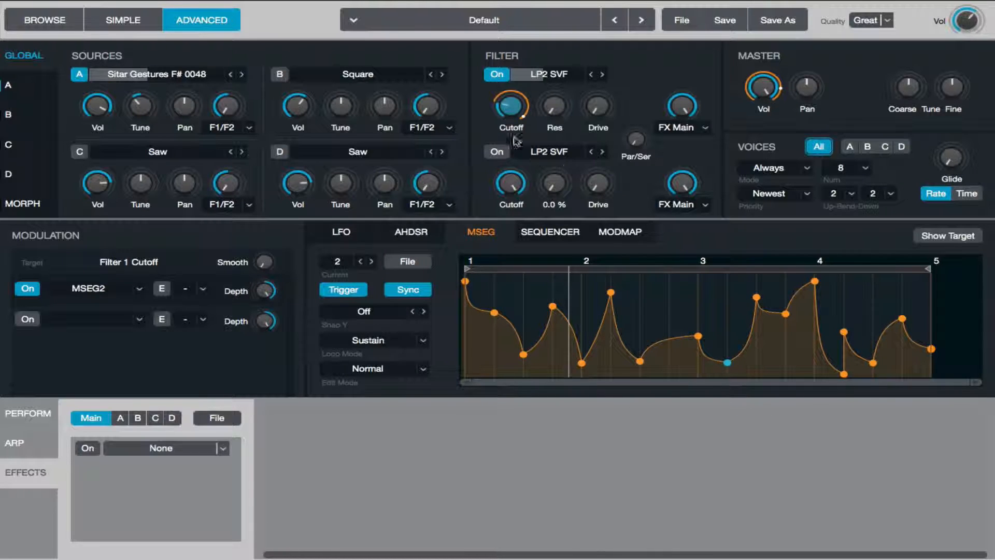
Reshape the first bar of MSEG 2 with two vertical-edged spikes at 100%, each rising from a zero-level point, with a low point between them
left_click_drag(523, 355, 489, 406)
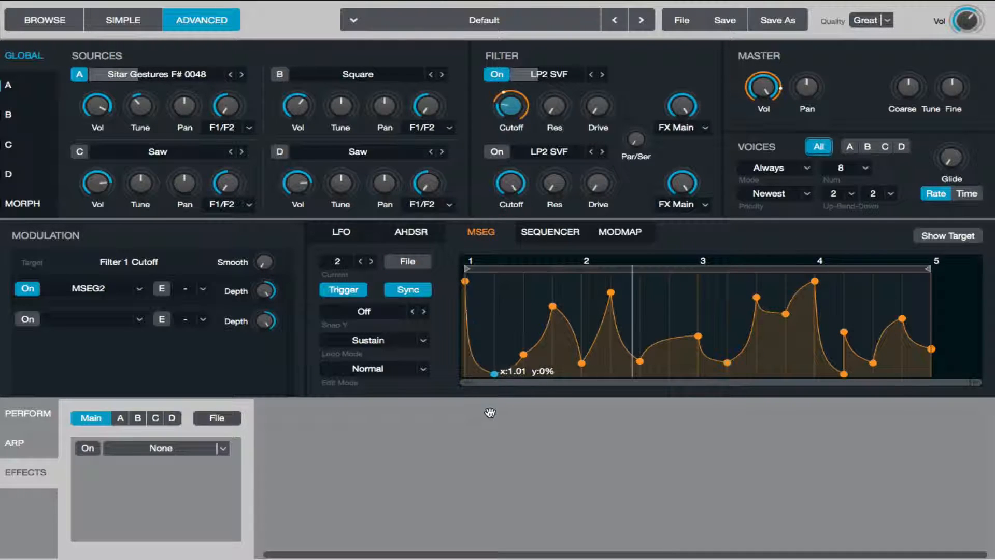
left_click_drag(523, 354, 469, 247)
left_click_drag(550, 305, 517, 366)
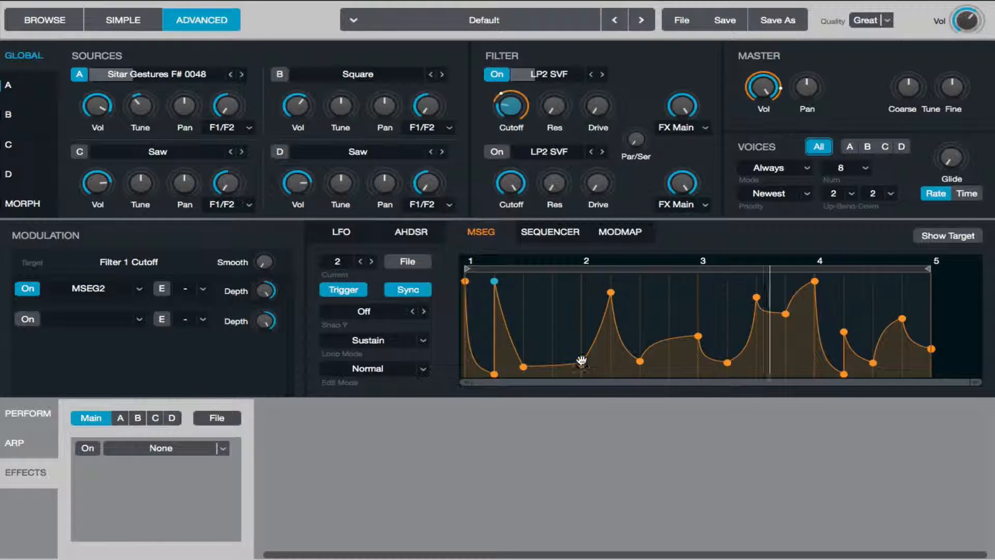
left_click_drag(581, 363, 548, 268)
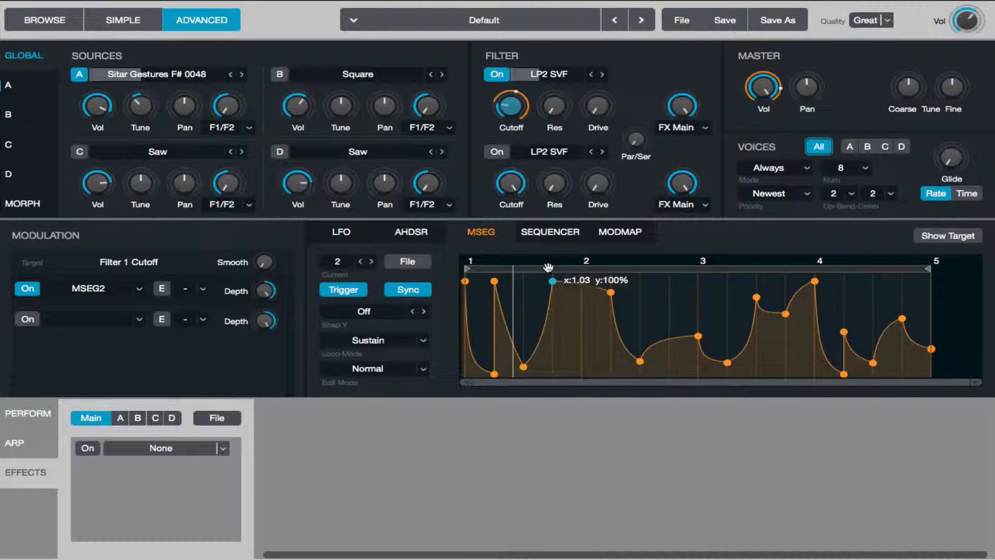
double_click(545, 362)
left_click_drag(552, 361, 589, 400)
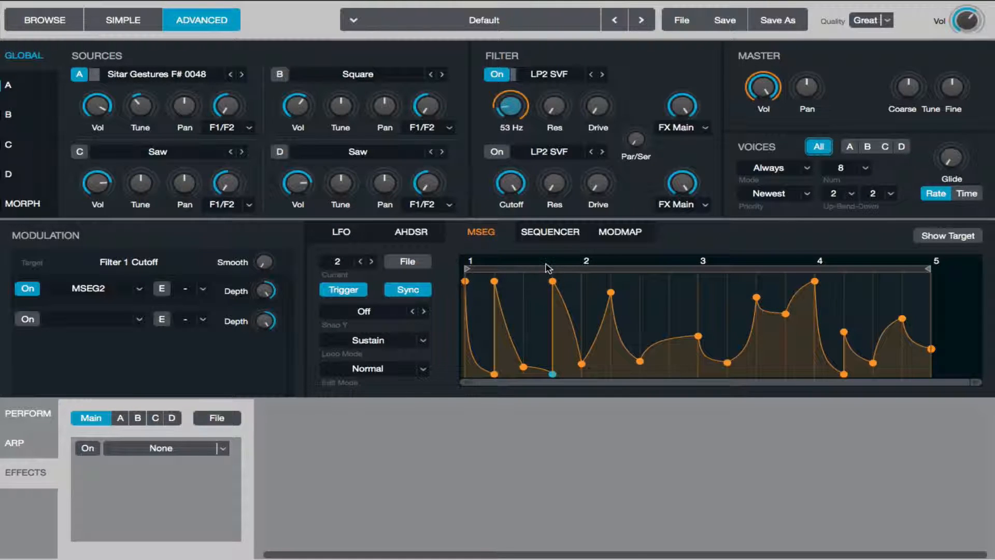
Add a Waveshaper as the first Main effect and set its Mix to about 30.3%
left_click(31, 85)
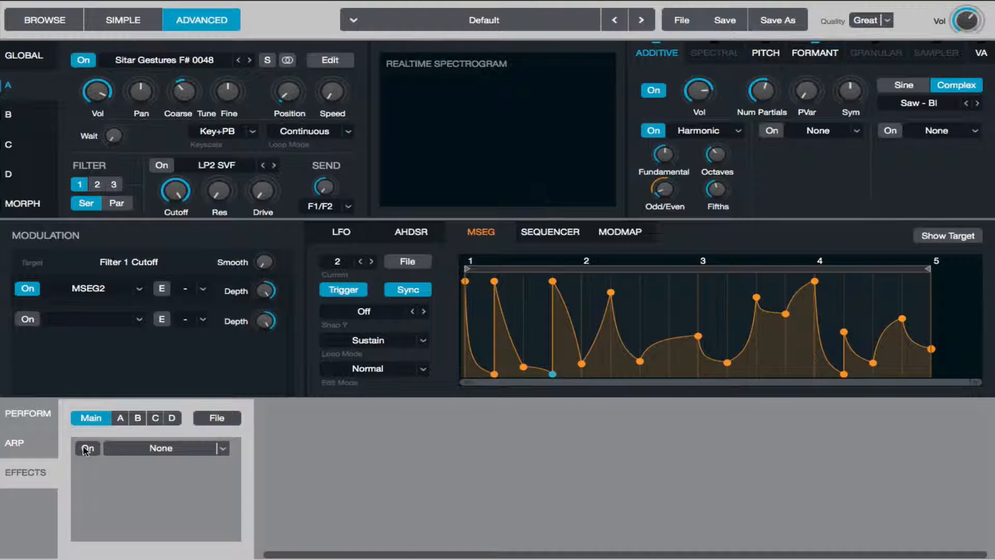
left_click(213, 447)
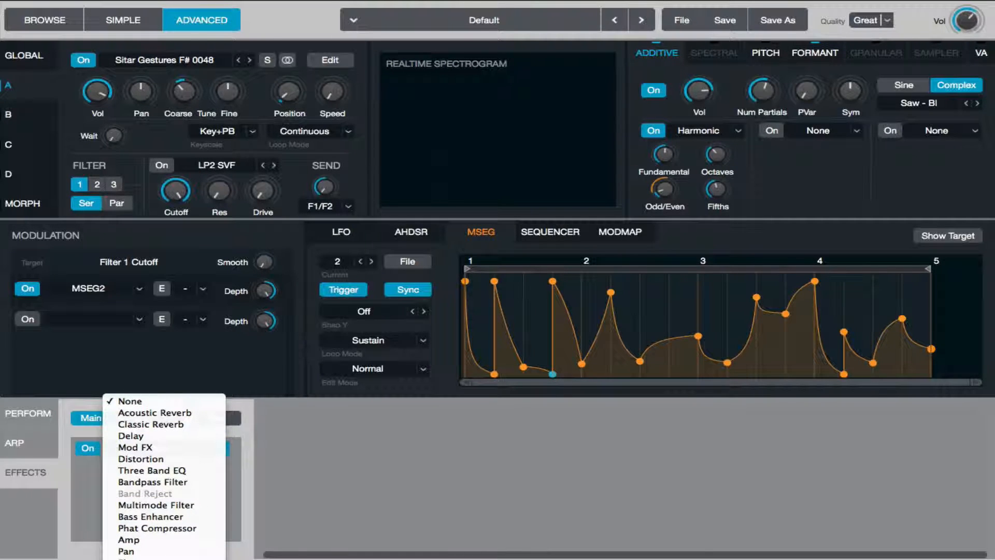
left_click(170, 519)
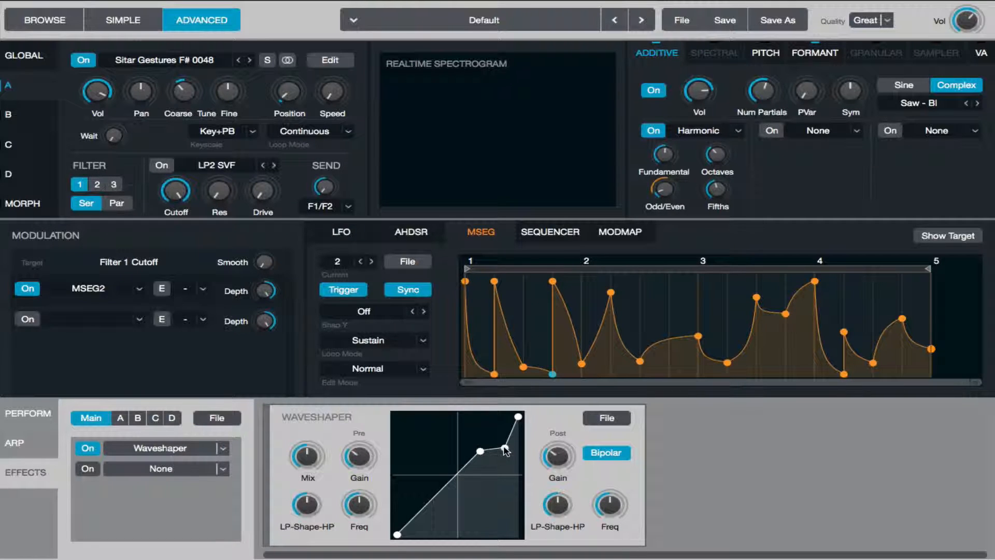
left_click_drag(307, 458, 304, 487)
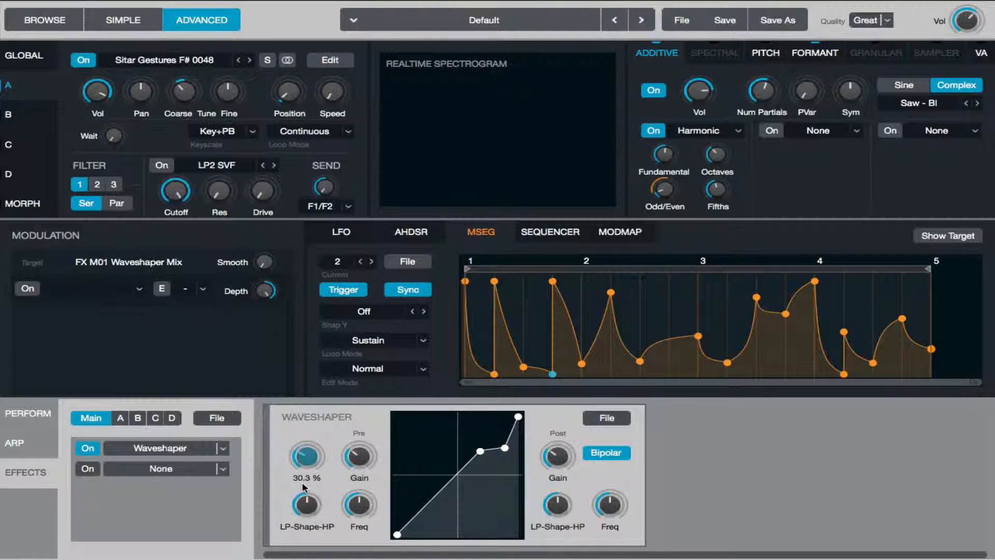
Add a Distortion effect after the Waveshaper, with Mech at about 4.47% and XCite at about 6.76%
left_click(224, 468)
left_click(166, 493)
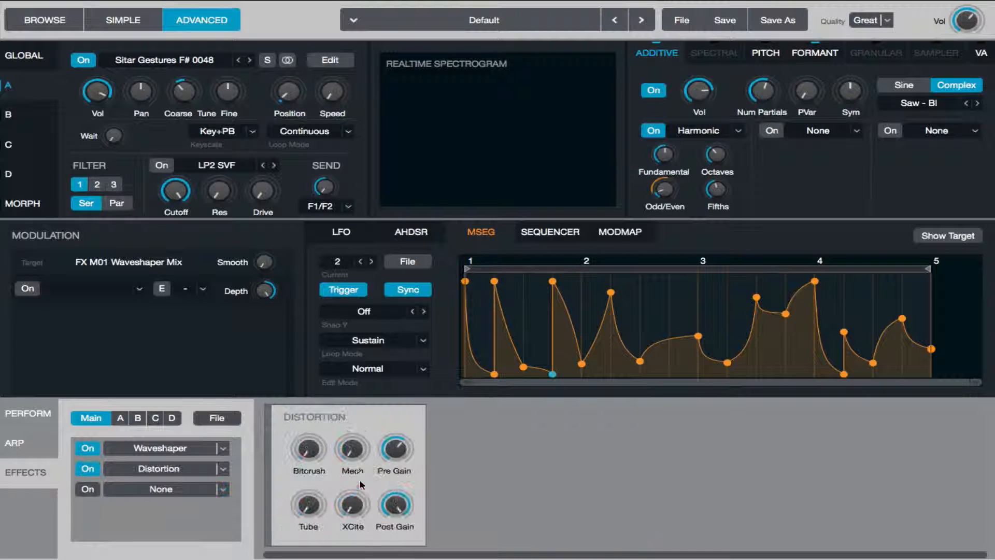
left_click_drag(354, 454, 358, 455)
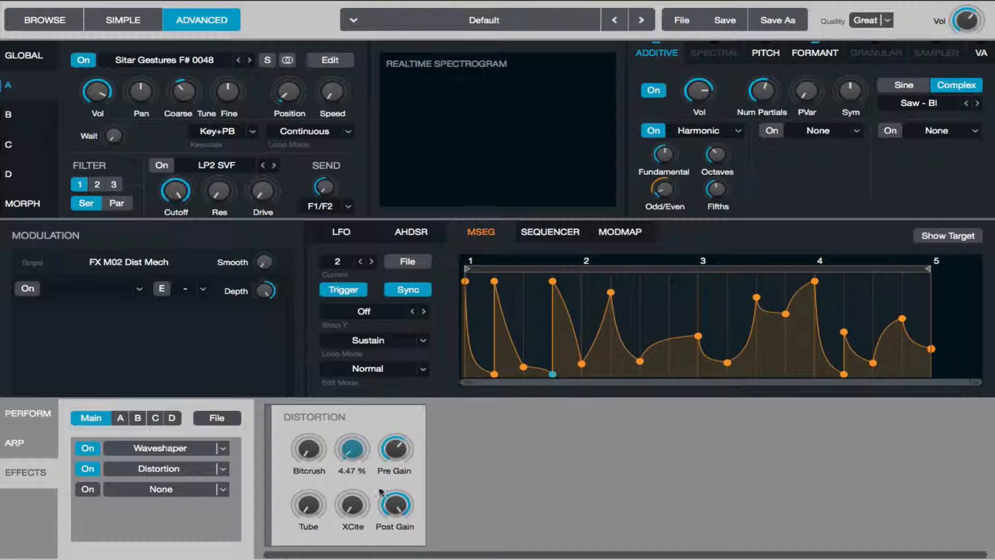
left_click_drag(357, 503, 354, 506)
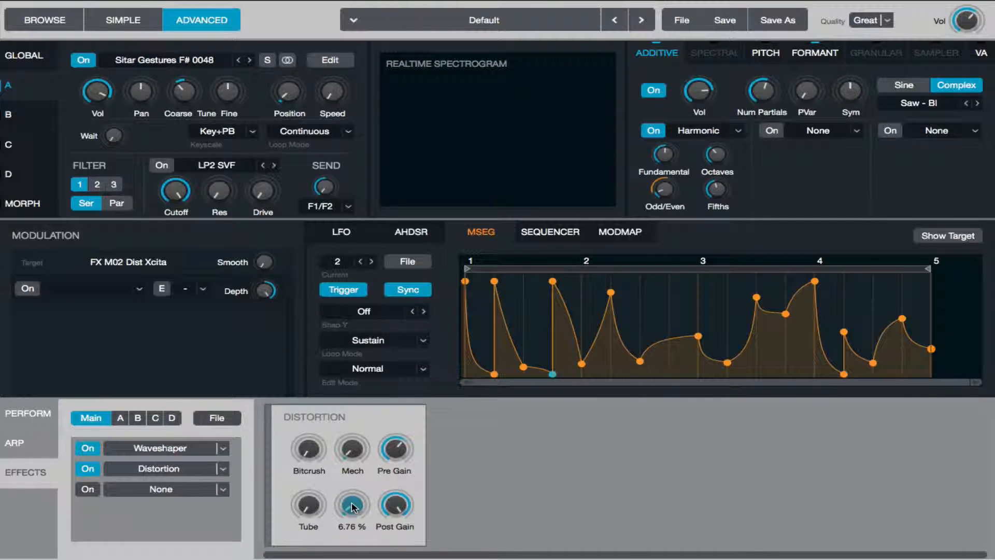
Readjust the Distortion effect, bringing XCite to about 8.28% and Mech to about 10.1%
left_click_drag(365, 450, 365, 454)
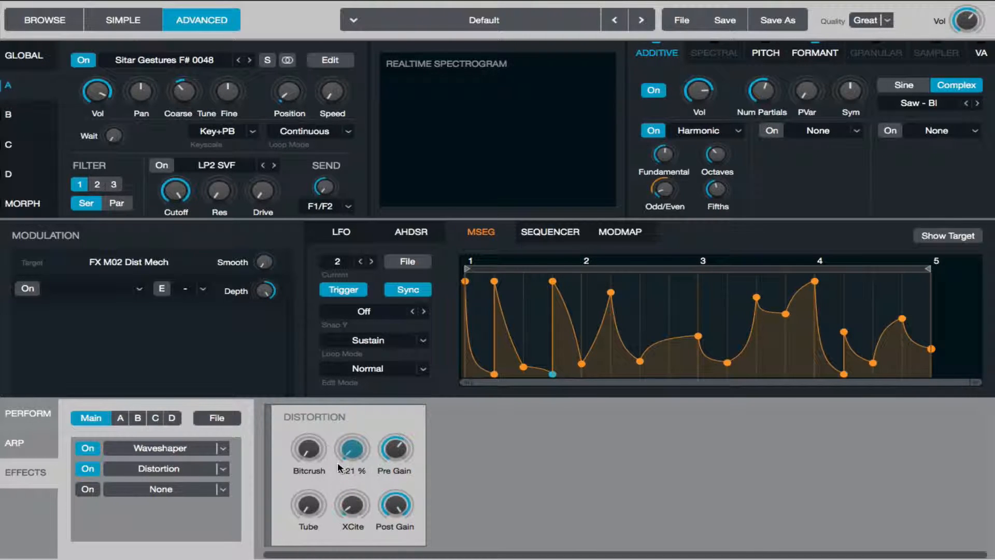
left_click_drag(350, 507, 348, 514)
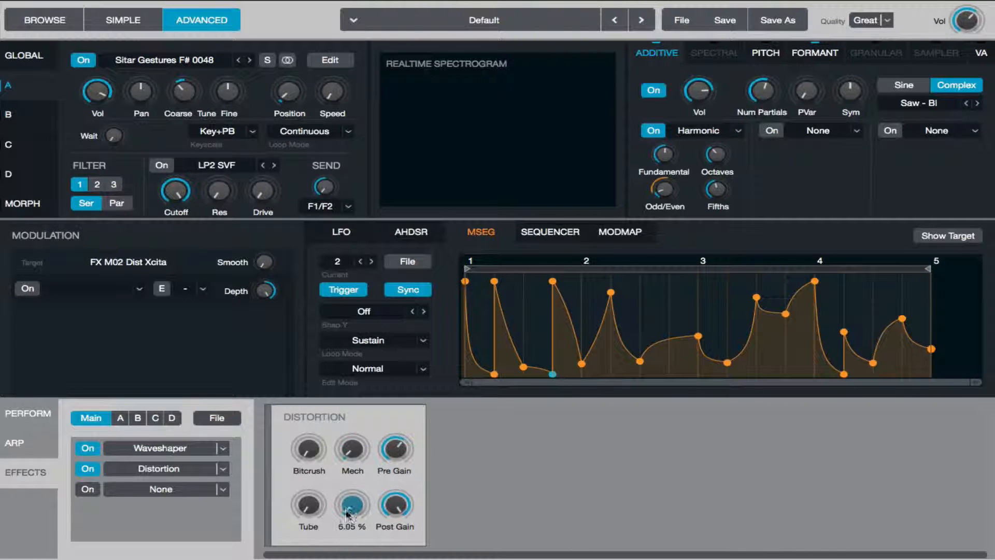
left_click(362, 443)
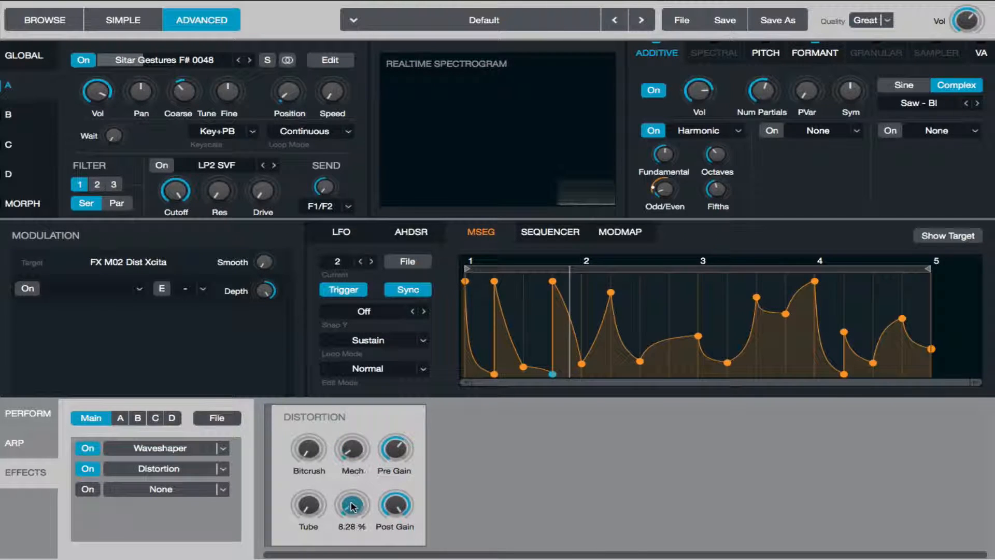
left_click_drag(362, 441, 342, 420)
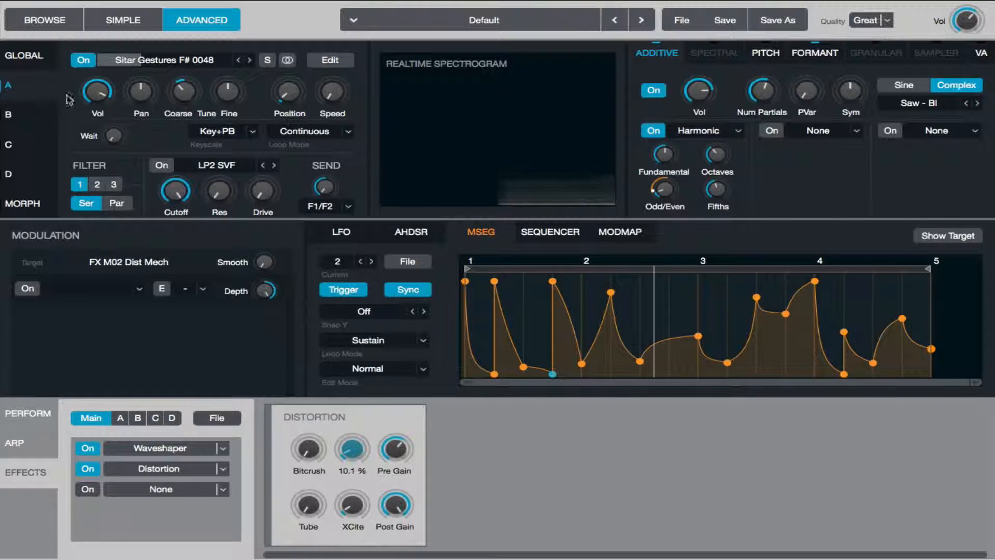
Set global filter 1's cutoff to about 58 Hz and fine-tune the depth of its MSEG2 modulation
left_click(24, 55)
left_click(511, 111)
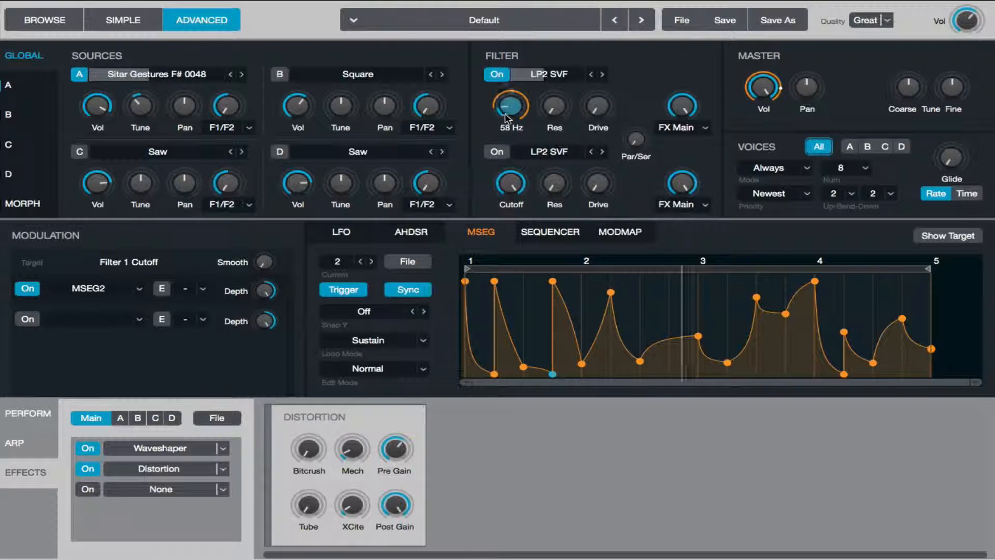
mouse_move(265, 290)
left_mouse_down()
mouse_move(266, 320)
mouse_move(268, 284)
left_mouse_up()
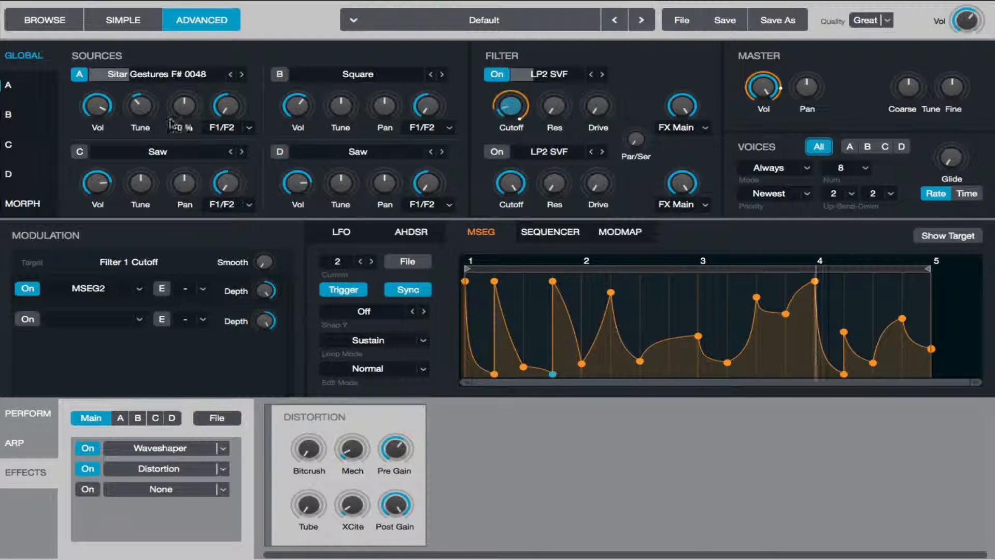
Raise source A's volume and enable its VA oscillator with the Saw waveform
left_click(97, 107)
left_click(27, 88)
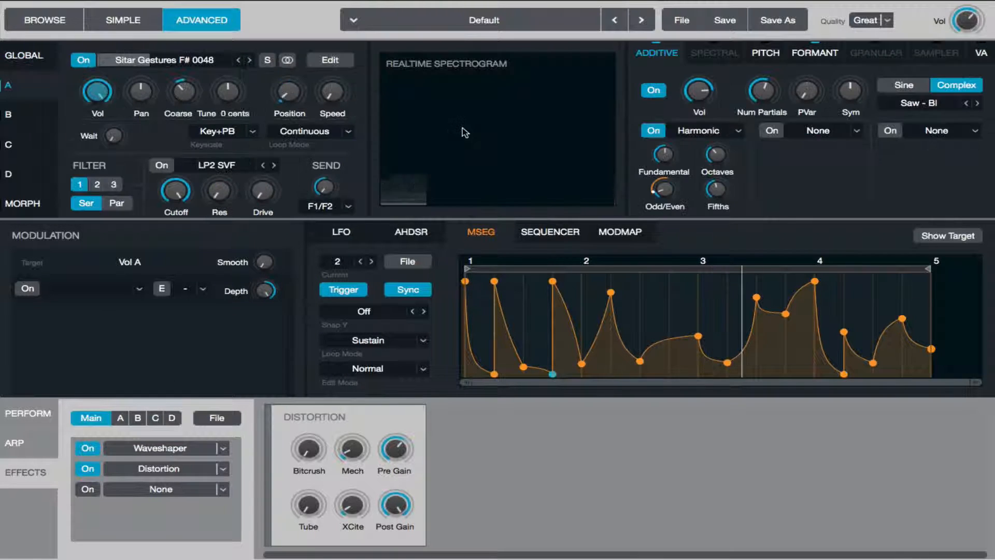
left_click(980, 55)
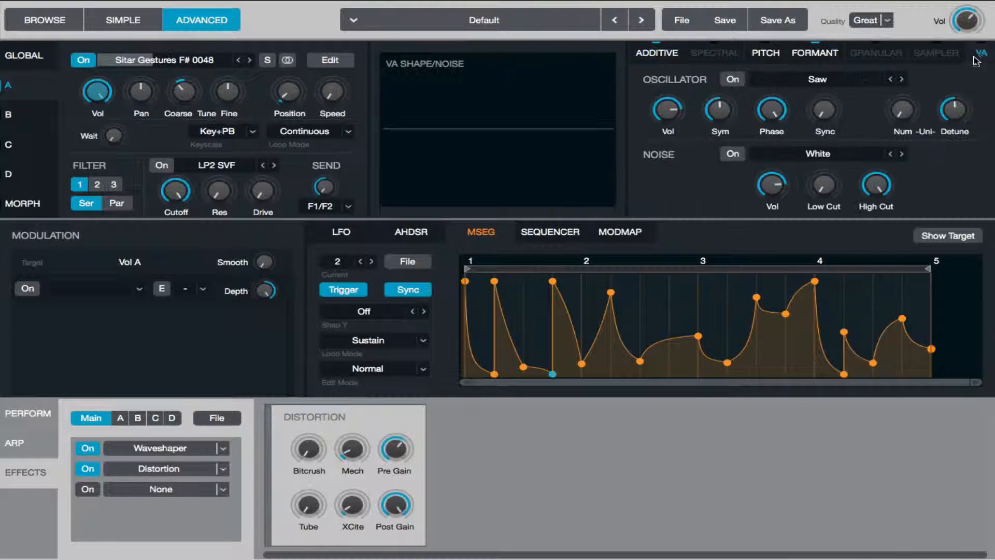
left_click(733, 79)
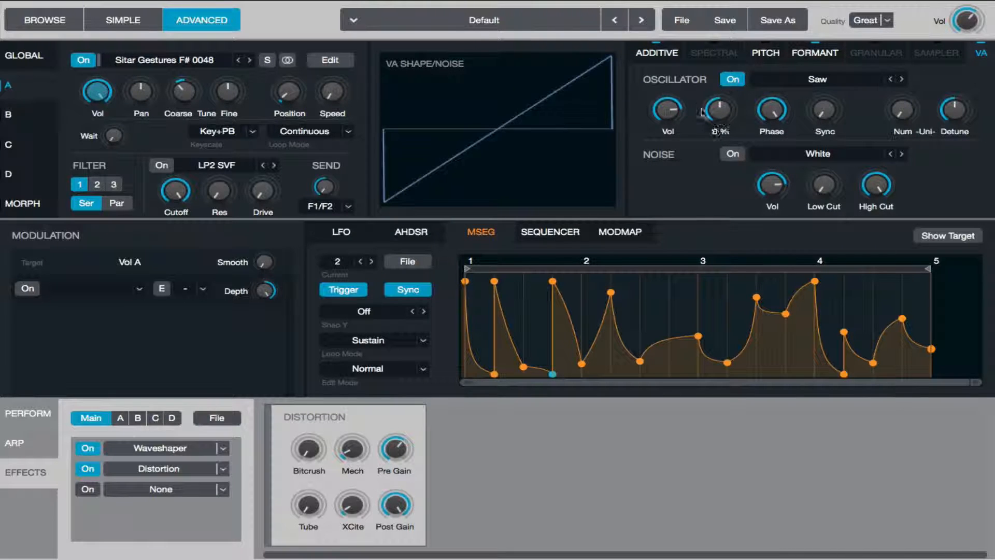
Reduce the VA oscillator's symmetry and lower its volume to about -13.8 dB
left_click_drag(711, 121, 717, 136)
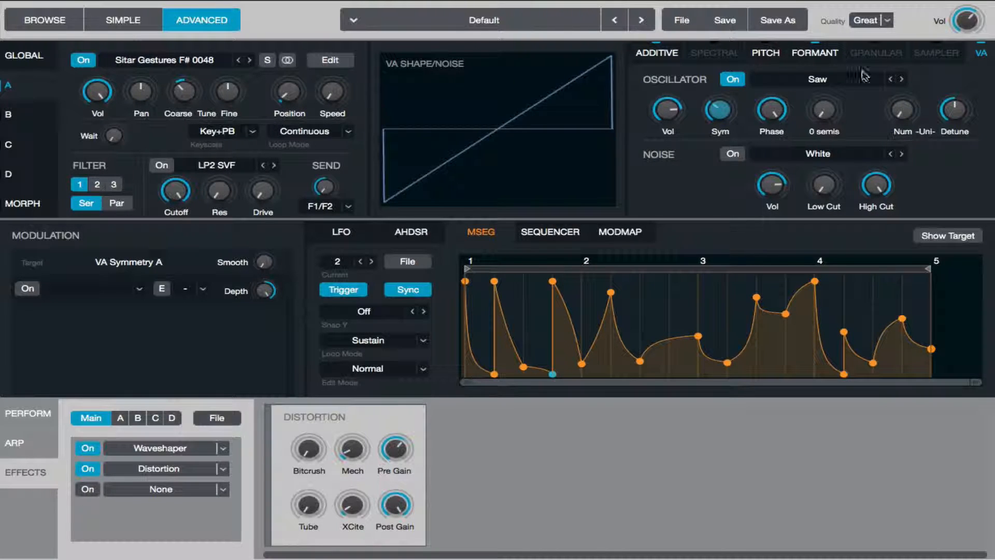
left_click_drag(670, 134, 675, 136)
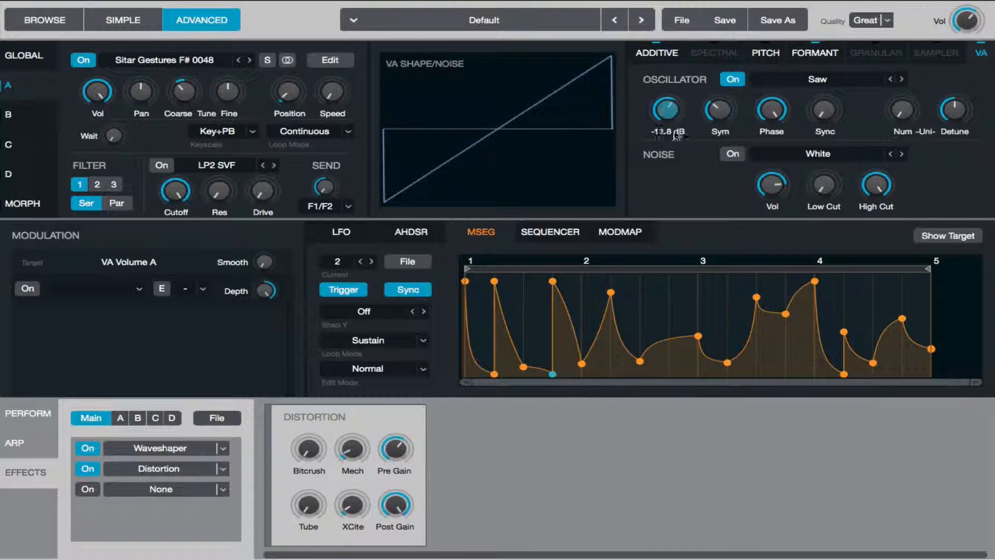
Set source A's VA oscillator to 4 unison voices, raise its volume and sync, and bring detune to about 39.2%
left_click_drag(912, 121, 905, 94)
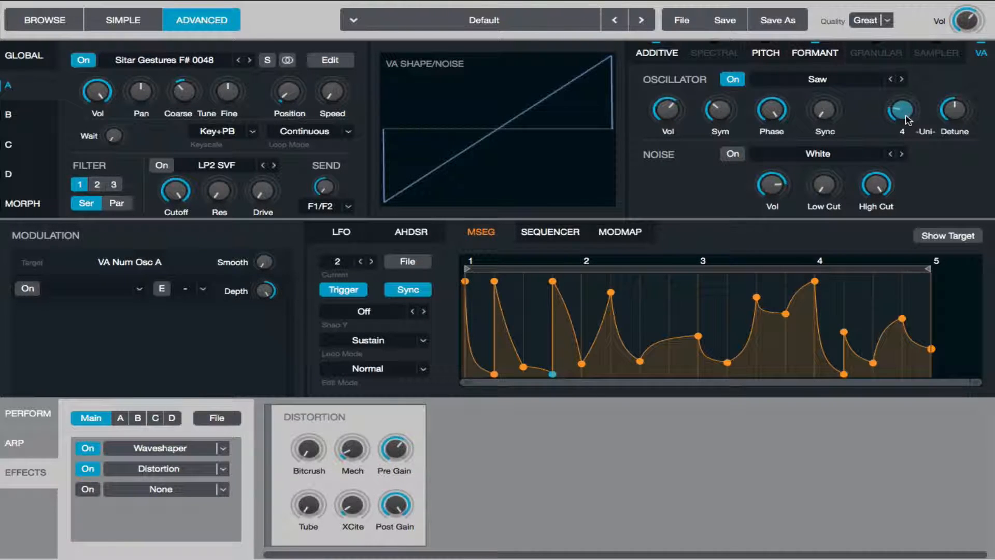
left_click_drag(963, 108, 963, 92)
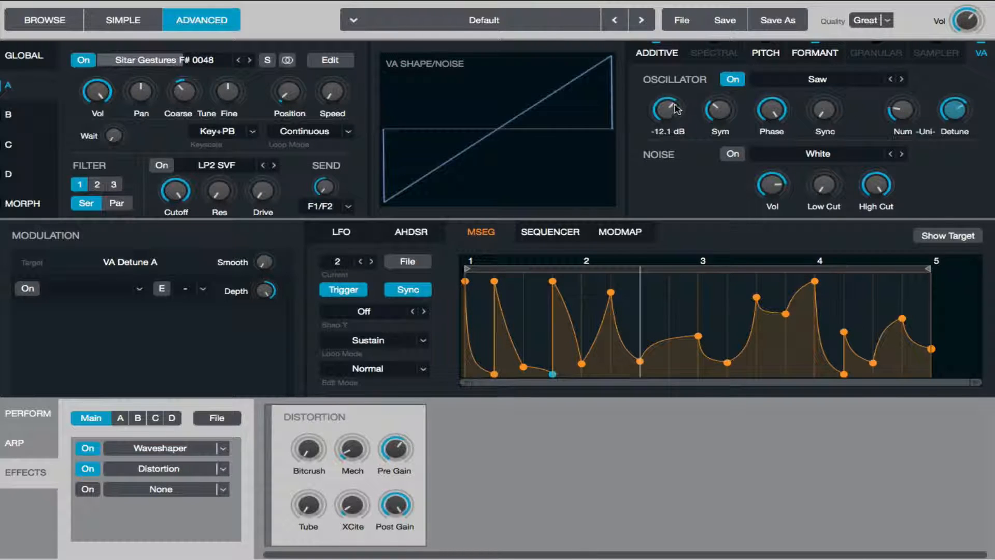
left_click_drag(677, 123, 679, 115)
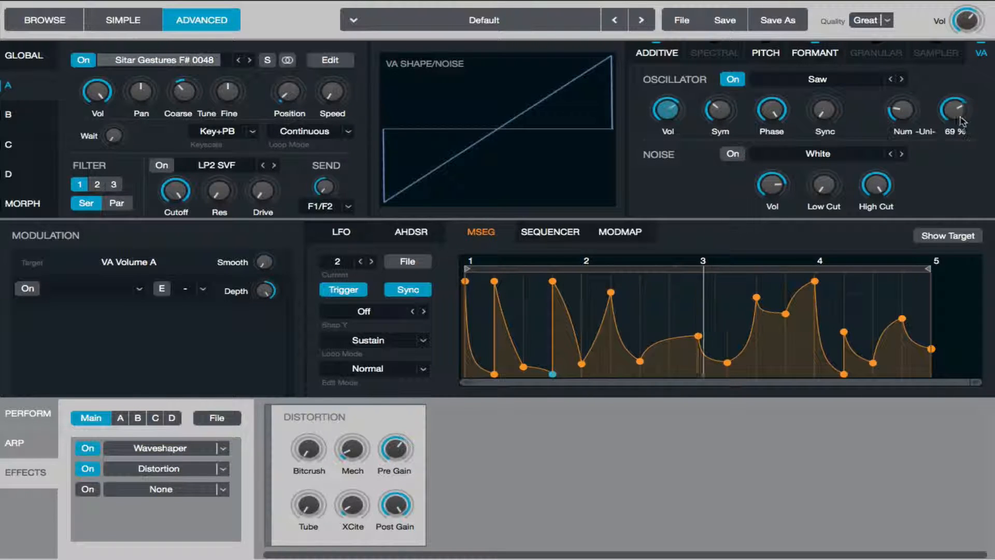
left_click_drag(824, 111, 815, 62)
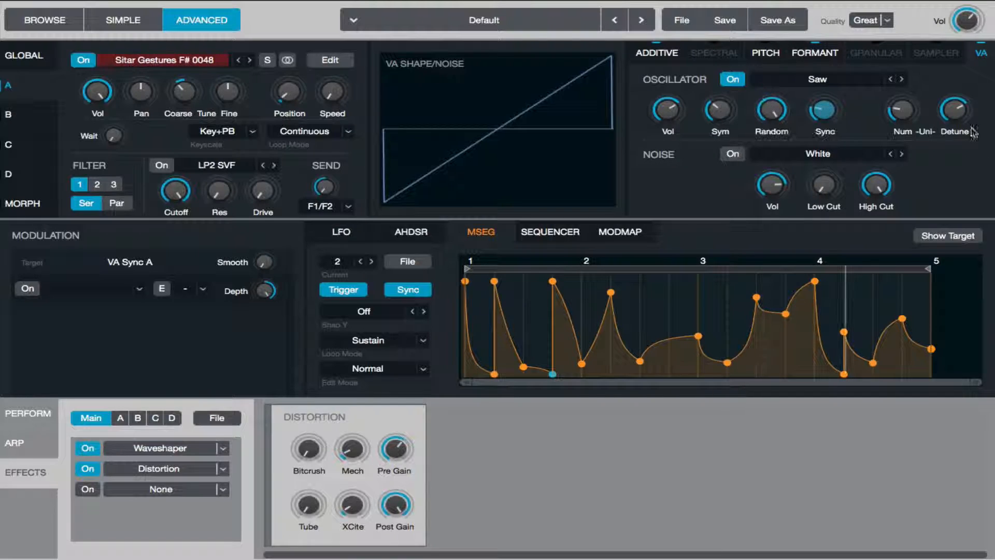
left_click(955, 114)
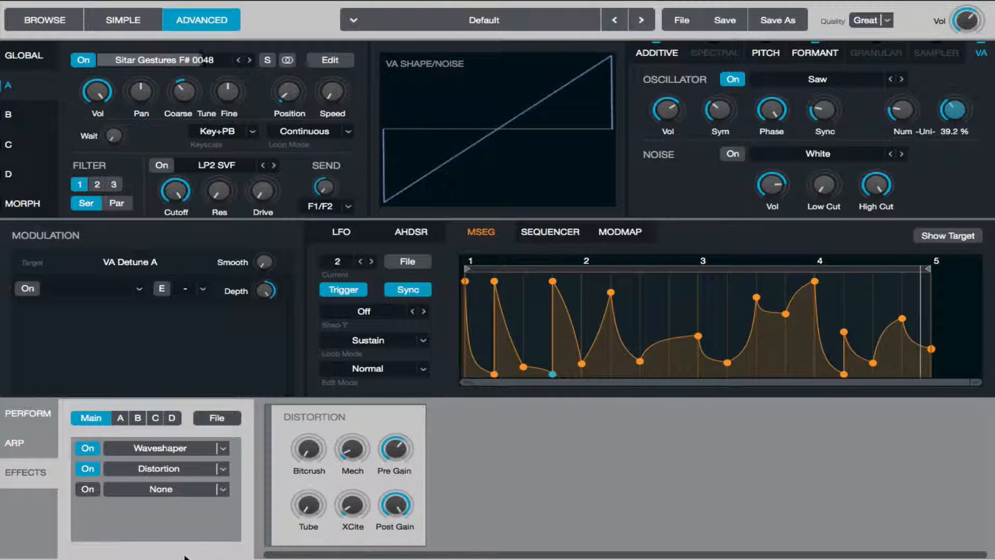
Add an Acoustic Reverb as the third main effect and adjust its time, high damping and mix
left_click(226, 489)
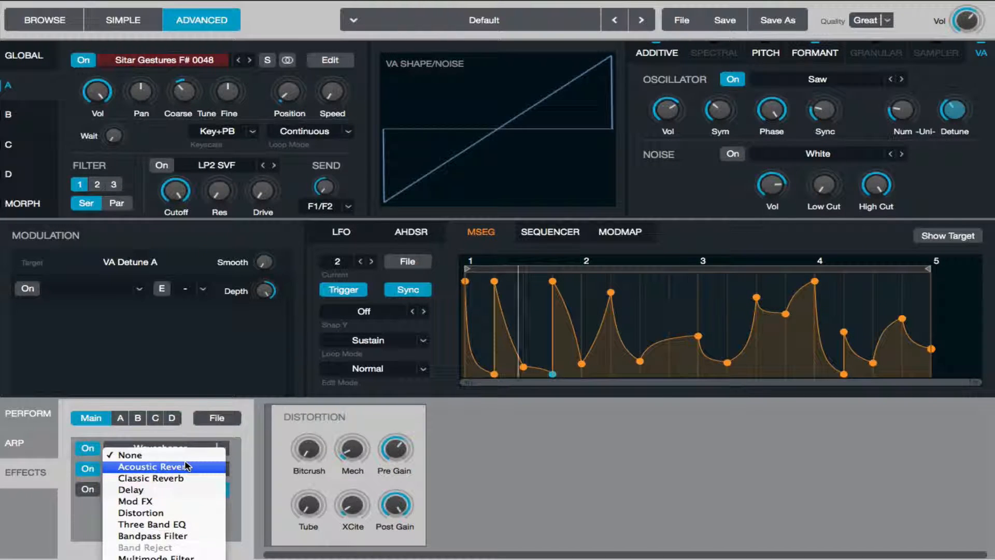
left_click(333, 461)
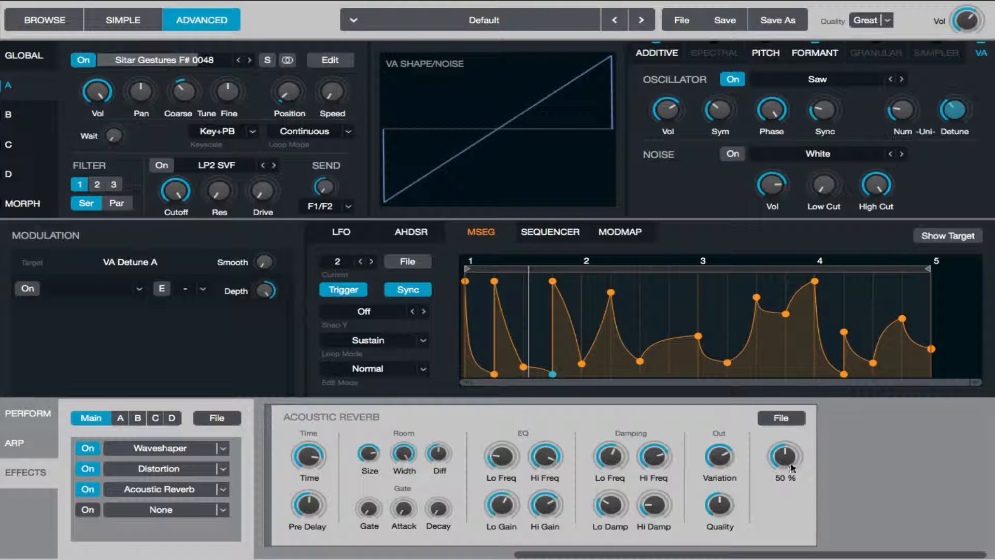
left_click(784, 482)
left_click(309, 456)
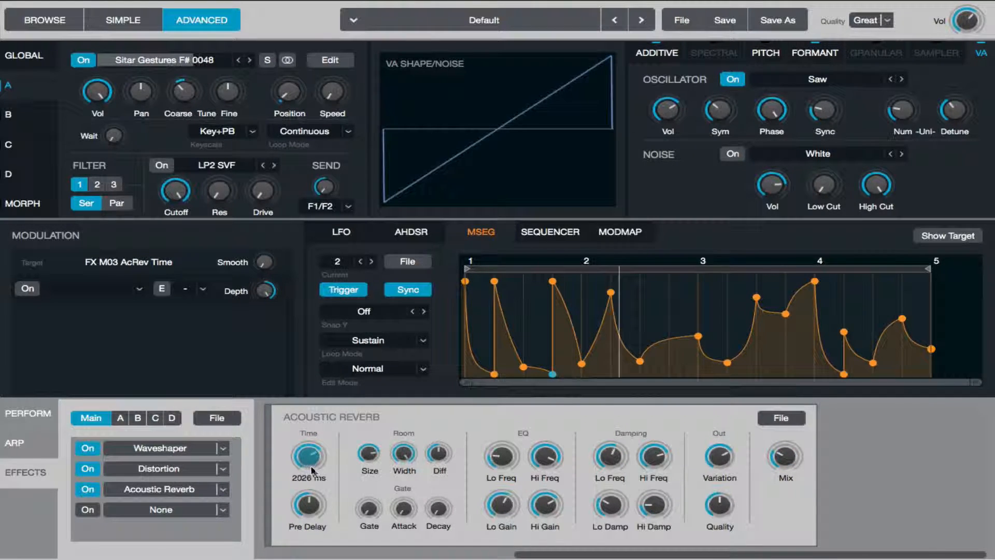
left_click(654, 505)
left_click(796, 457)
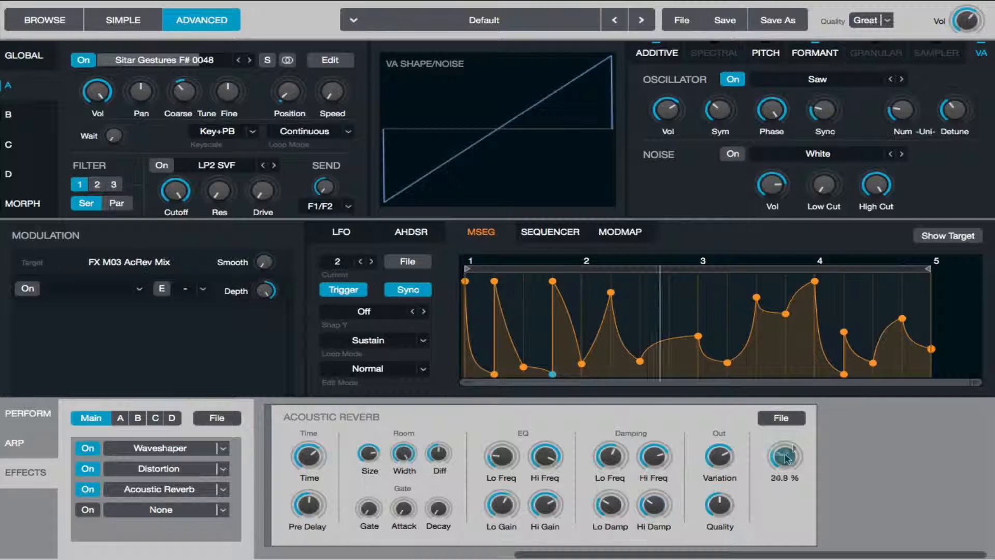
Move Distortion ahead of Waveshaper in the main effects chain and lower the Waveshaper mix to about 4.32%
left_click_drag(176, 468, 181, 448)
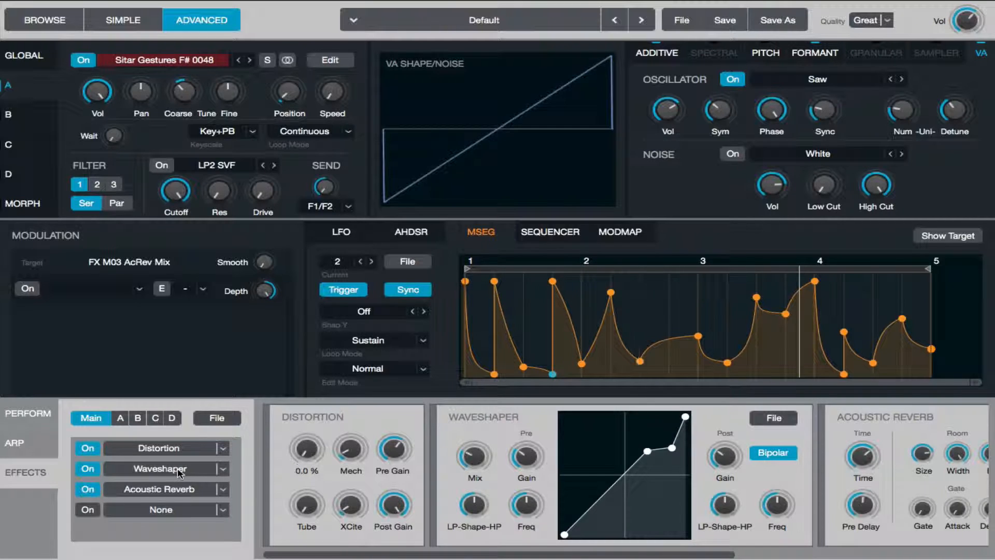
scroll(301, 467, "right", 3)
left_click(312, 458)
left_click_drag(311, 456, 307, 455)
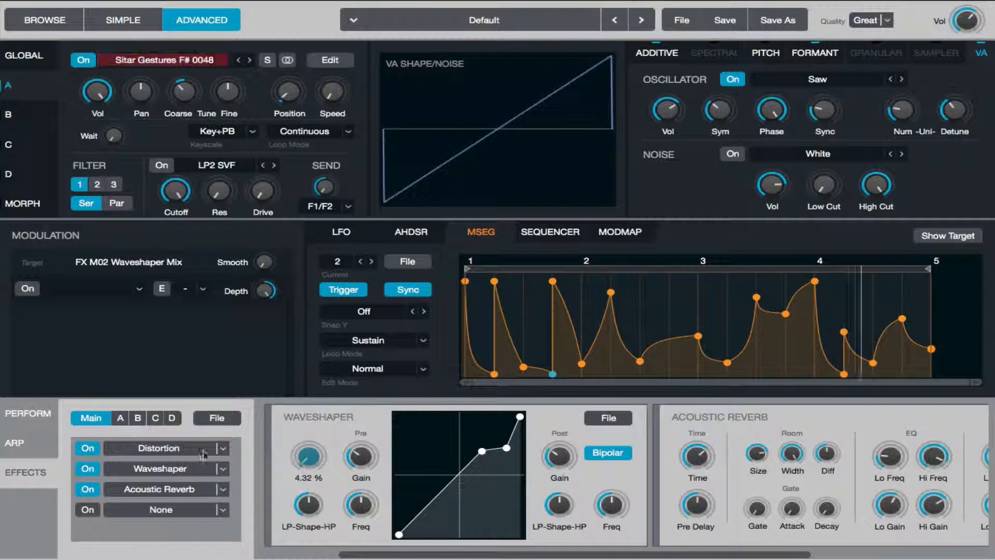
Reduce the Distortion effect's Mech to about 9.18% and lower its XCite amount
scroll(307, 458, "left", 3)
left_click_drag(351, 451, 352, 461)
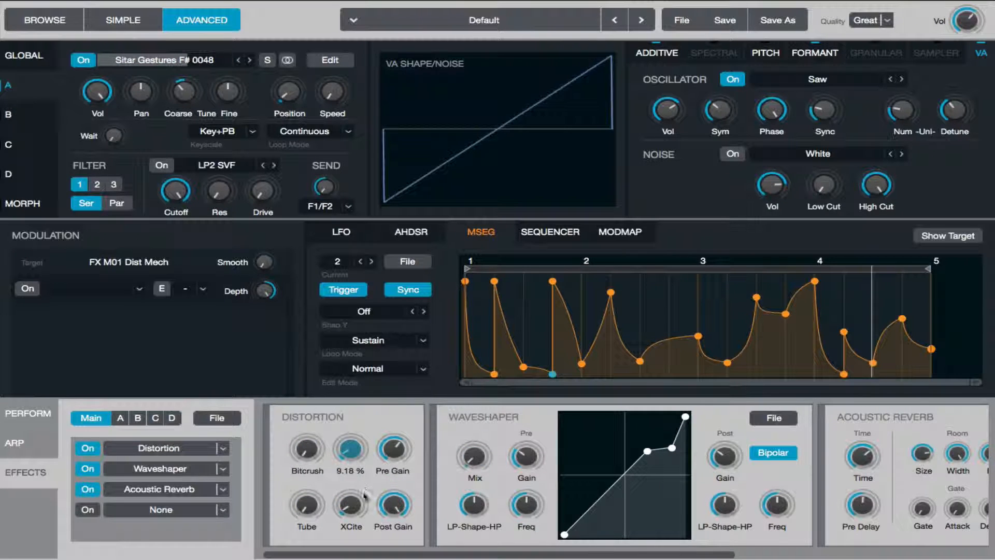
left_click_drag(353, 506, 358, 522)
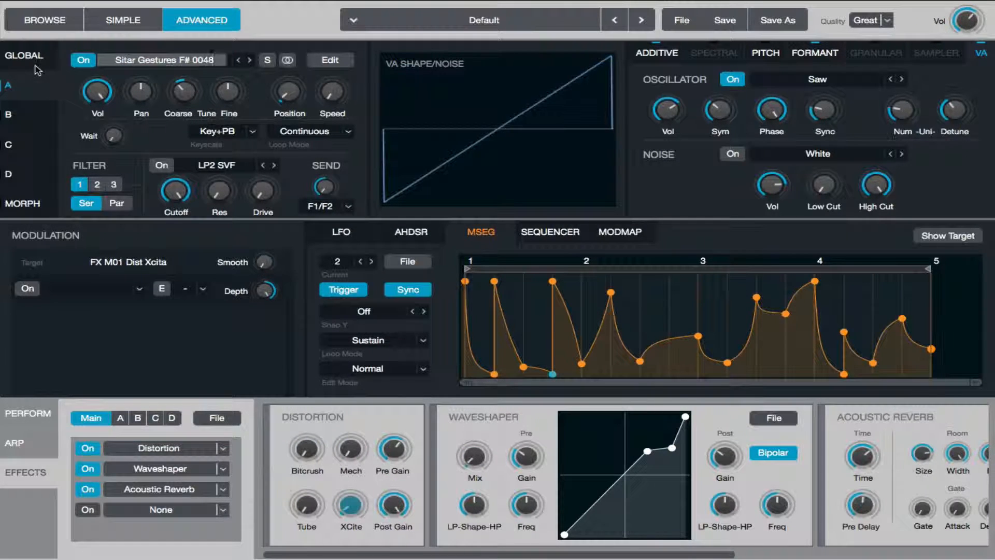
Change global filter 1 to the LP4 MG type and raise its drive to about 26.9%
left_click(24, 55)
left_click(553, 76)
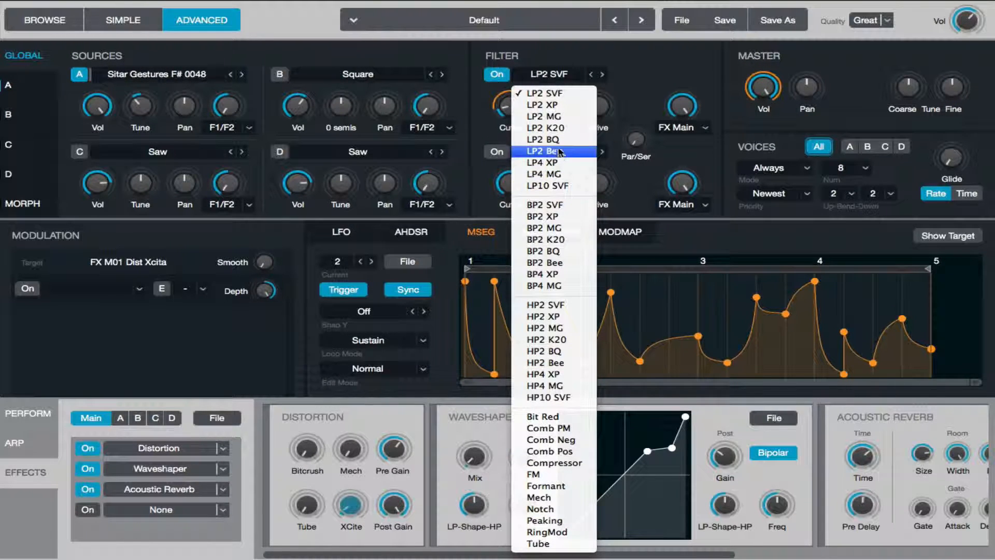
left_click(573, 174)
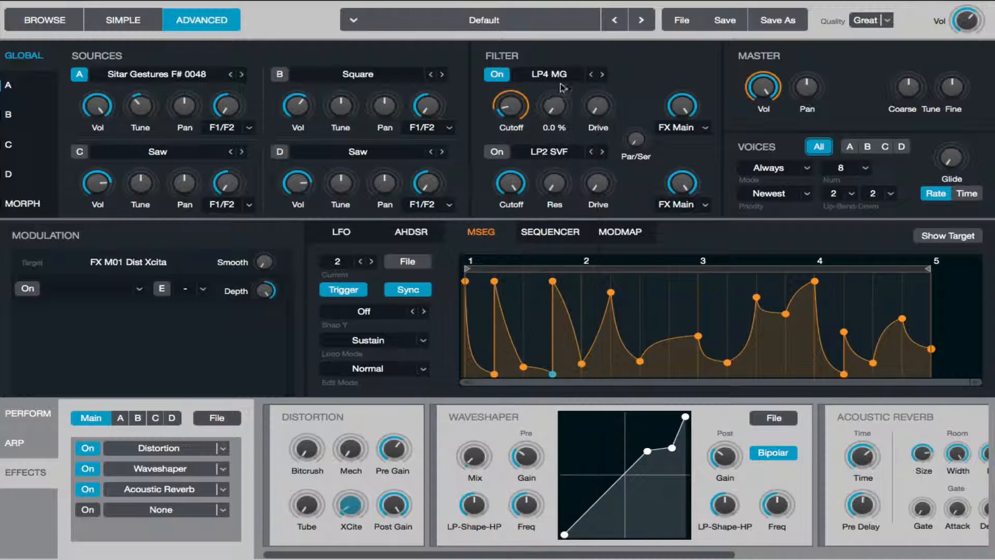
left_click_drag(613, 77, 625, 36)
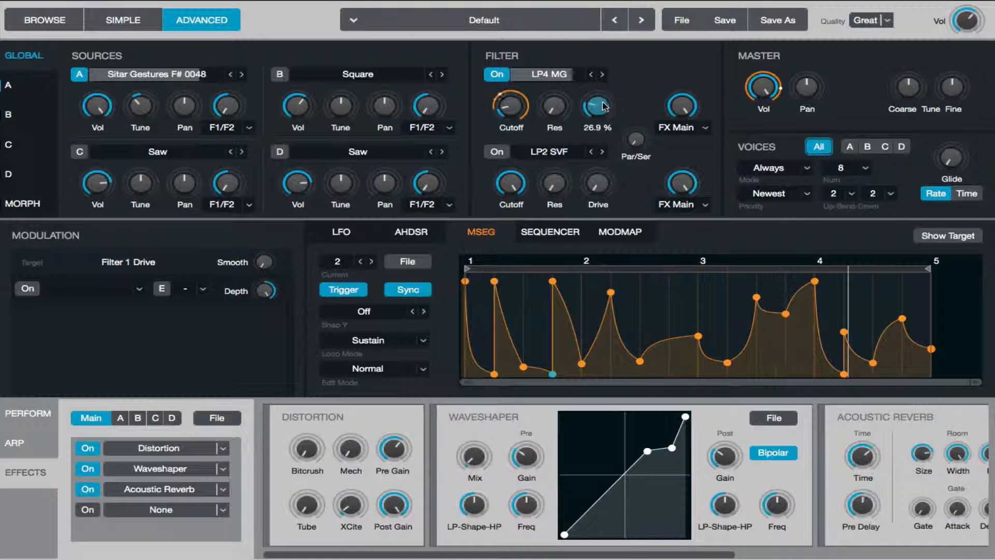
Reduce the MSEG2 depth on filter 1's cutoff to about 52.9%, then raise resonance and set the cutoff to about 36 Hz
left_click_drag(511, 109, 351, 273)
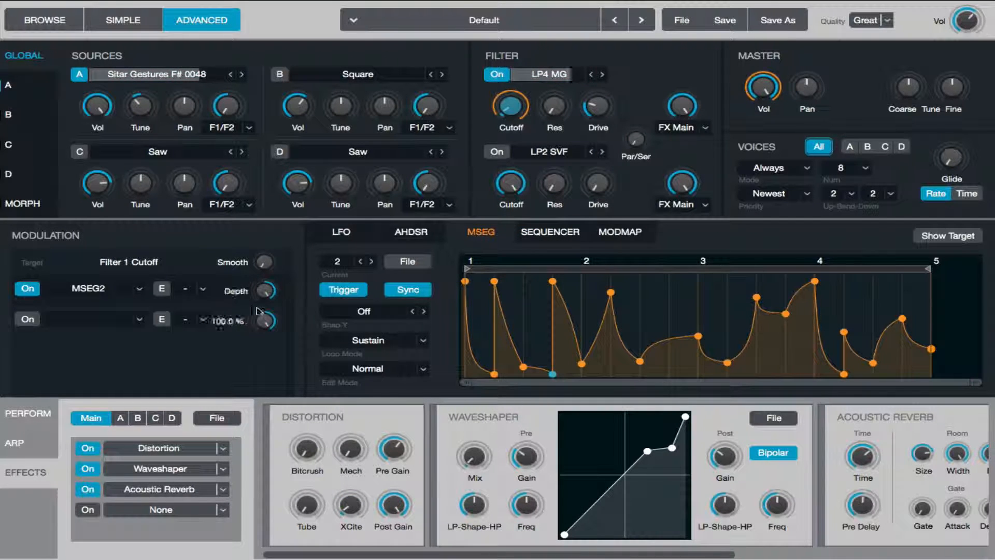
left_click_drag(266, 292, 257, 312)
left_click_drag(512, 95, 512, 62)
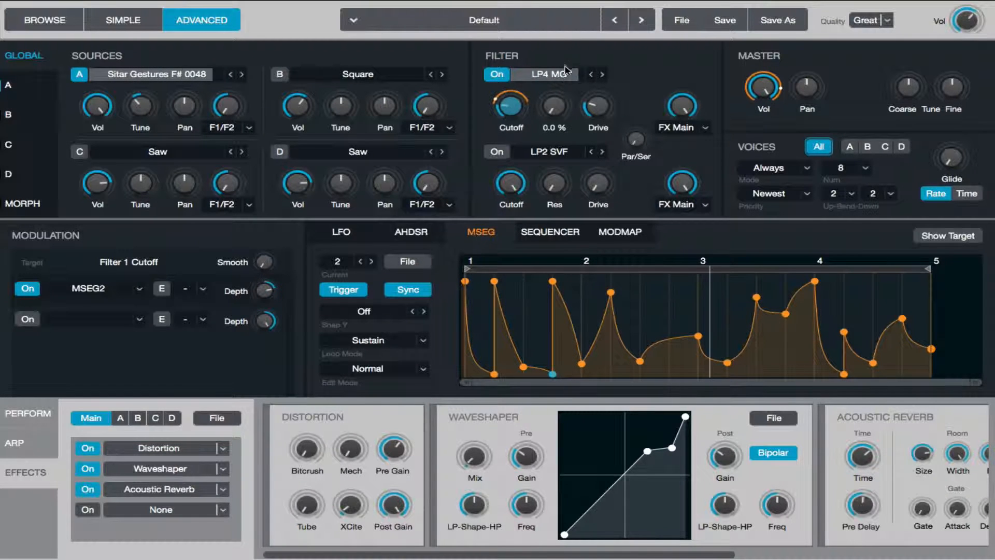
left_click(553, 107)
left_click(501, 113)
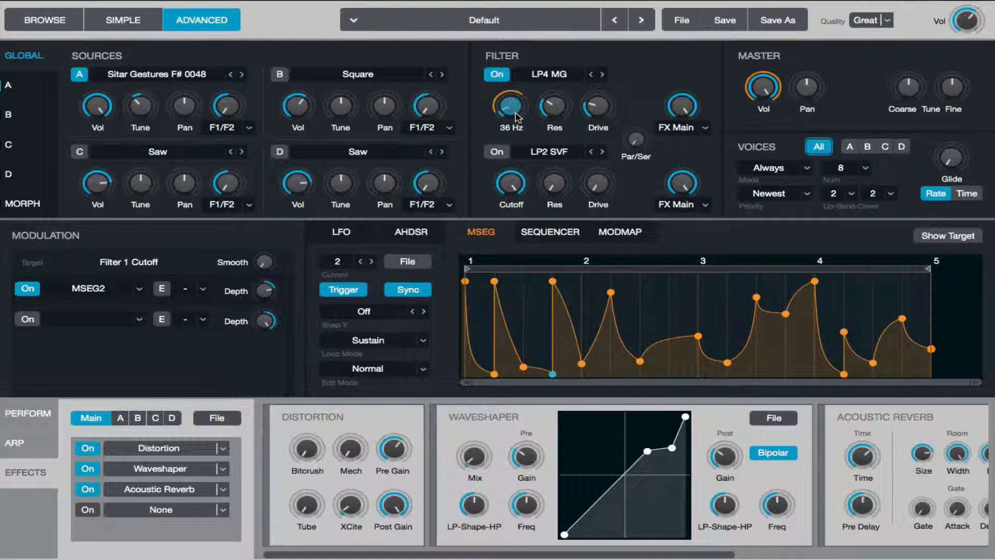
Turn off the MSEG2 modulation of filter 1's cutoff, set the cutoff to about 2212 Hz, and remove the resonance and drive
left_click_drag(517, 116, 536, 74)
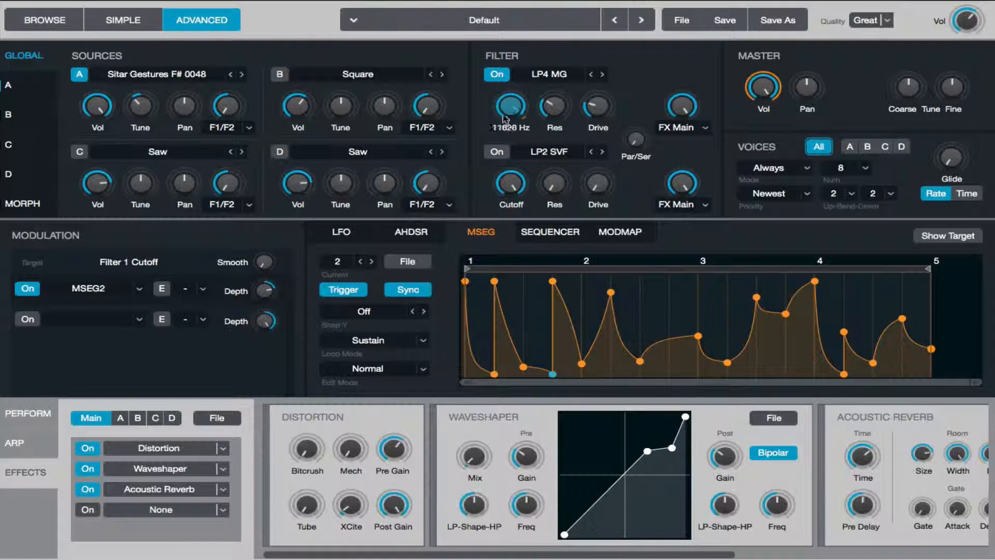
left_click_drag(506, 119, 496, 157)
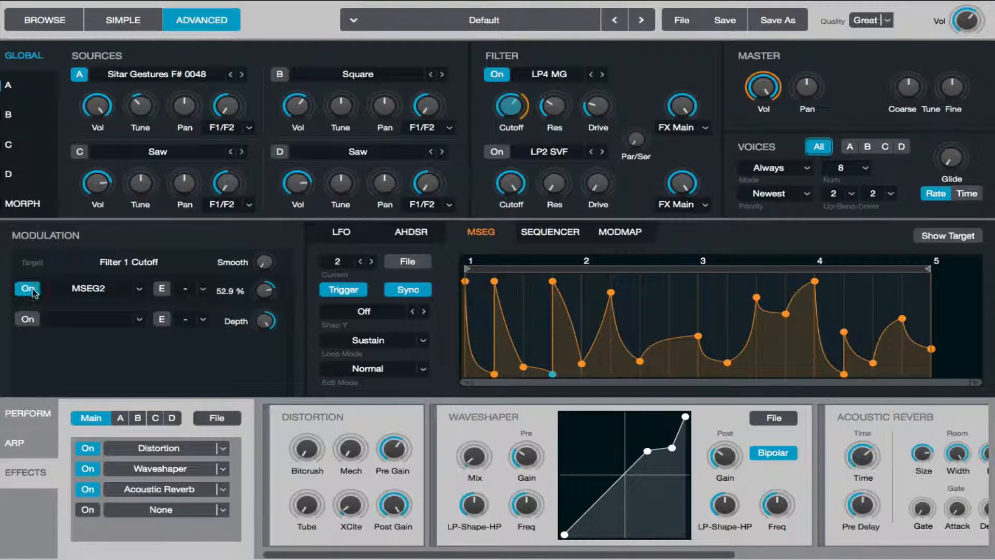
left_click(31, 291)
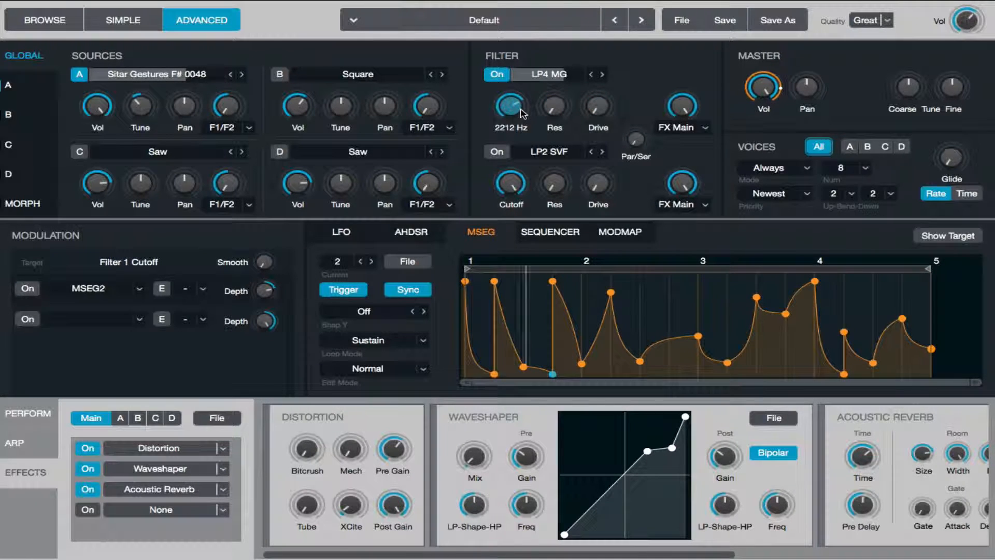
Raise source A's coarse tuning and show its additive settings
left_click(27, 87)
double_click(198, 91)
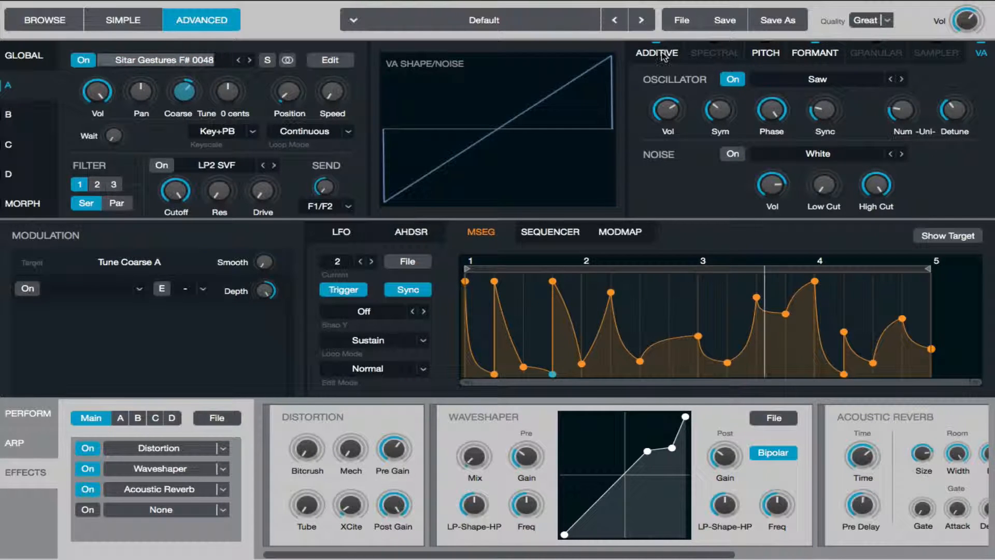
left_click(659, 53)
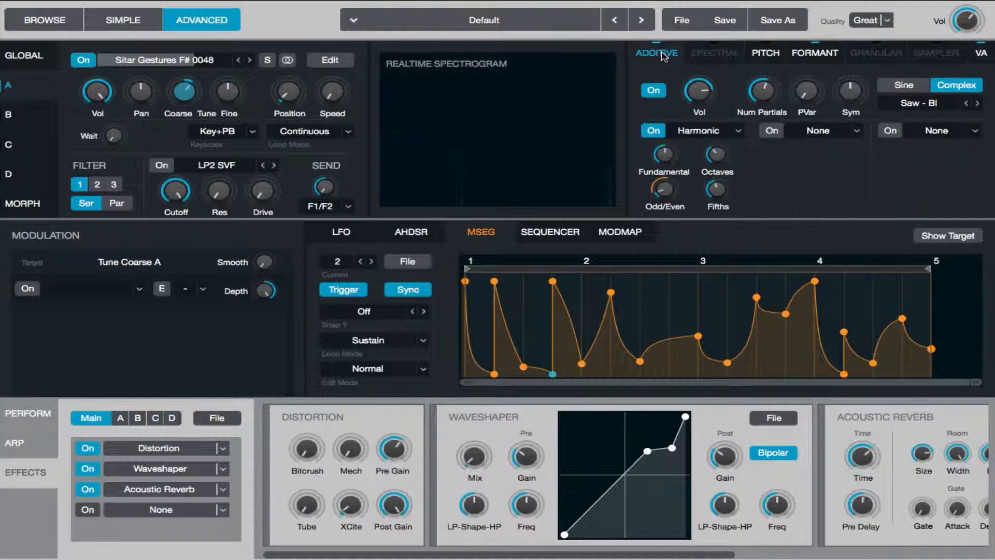
Check the AHDSR1 envelope modulating the master volume and raise the performance Attack control to about 50.1%
left_click(421, 235)
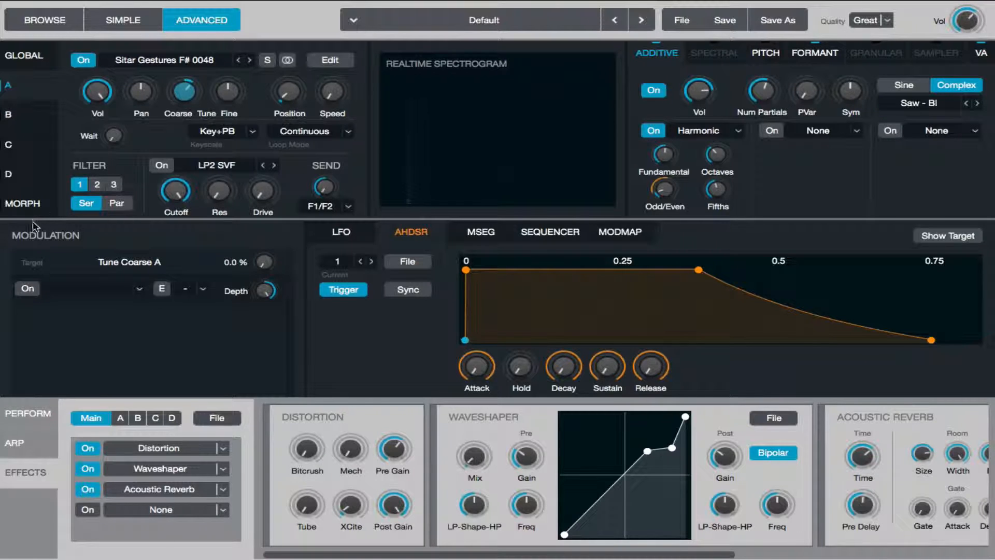
left_click(39, 57)
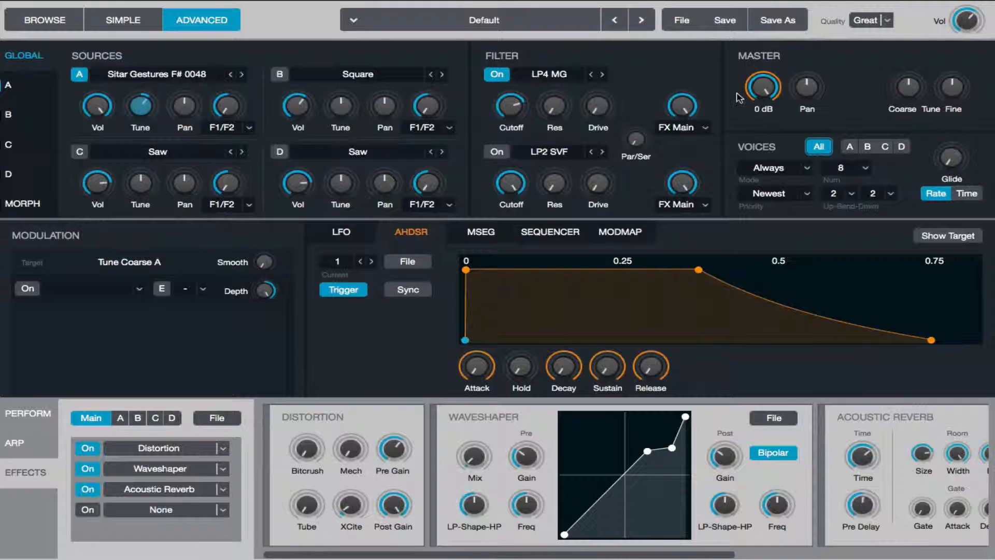
left_click(764, 88)
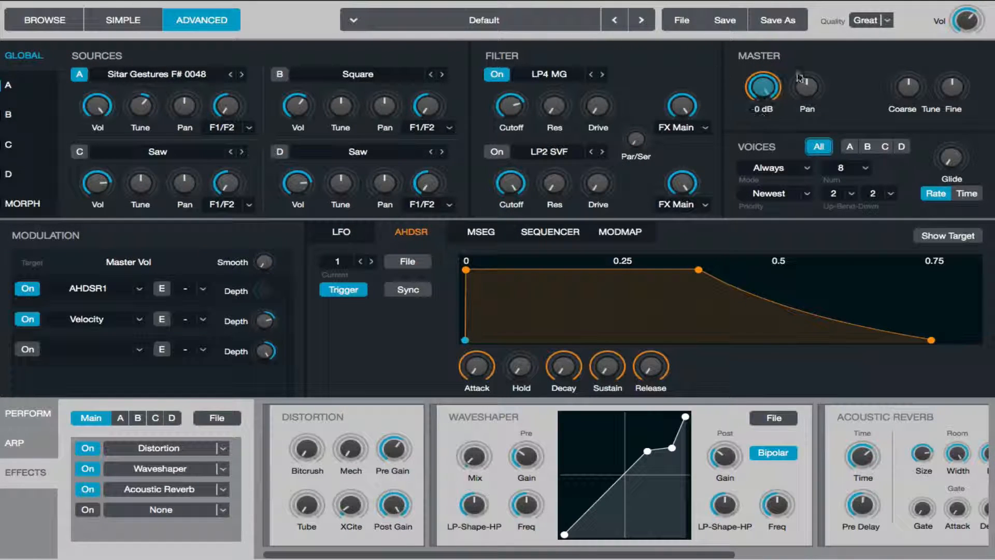
left_click(11, 86)
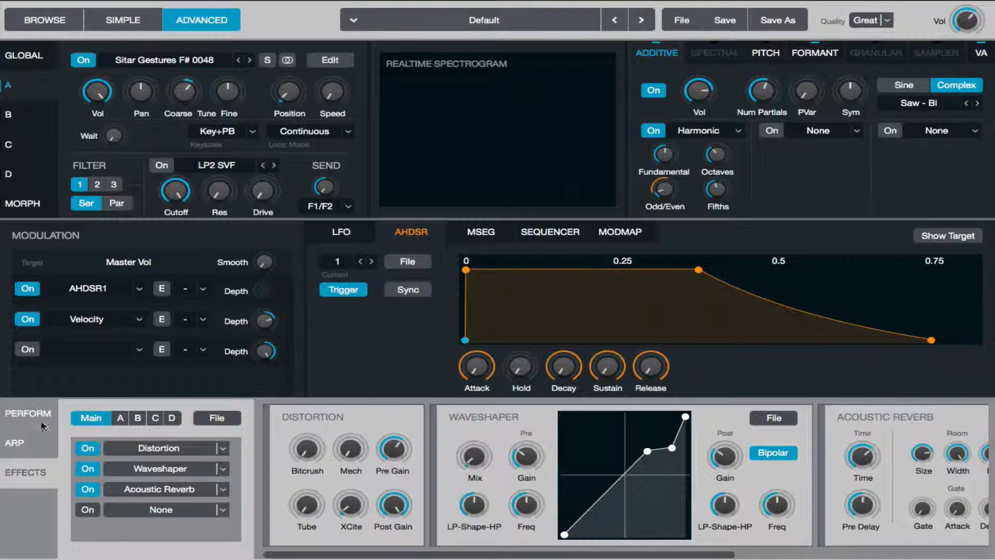
left_click(17, 413)
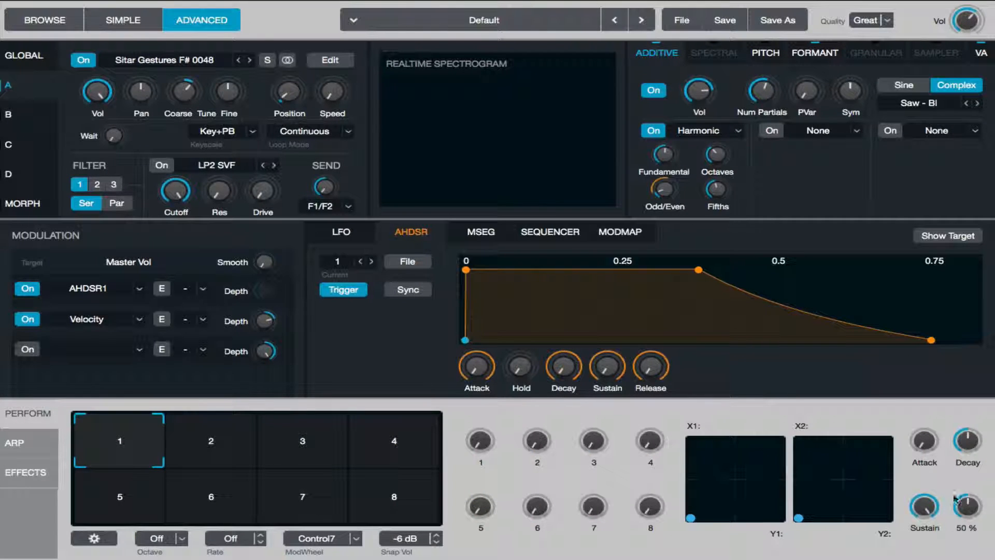
mouse_move(930, 441)
left_mouse_down()
mouse_move(927, 450)
mouse_move(979, 435)
mouse_move(924, 448)
left_mouse_up()
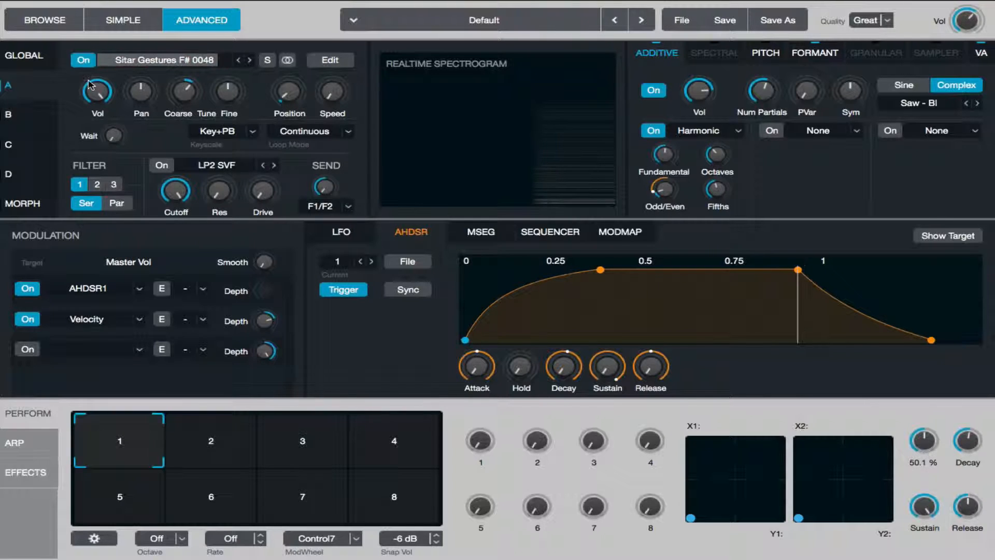
Disable MSEG1 on the Odd/Even harmonics, set Odd/Even to about 68%, and lower Fundamental, Octaves and Fifths, with Fifths at about 38.2%
left_click(663, 189)
left_click(27, 289)
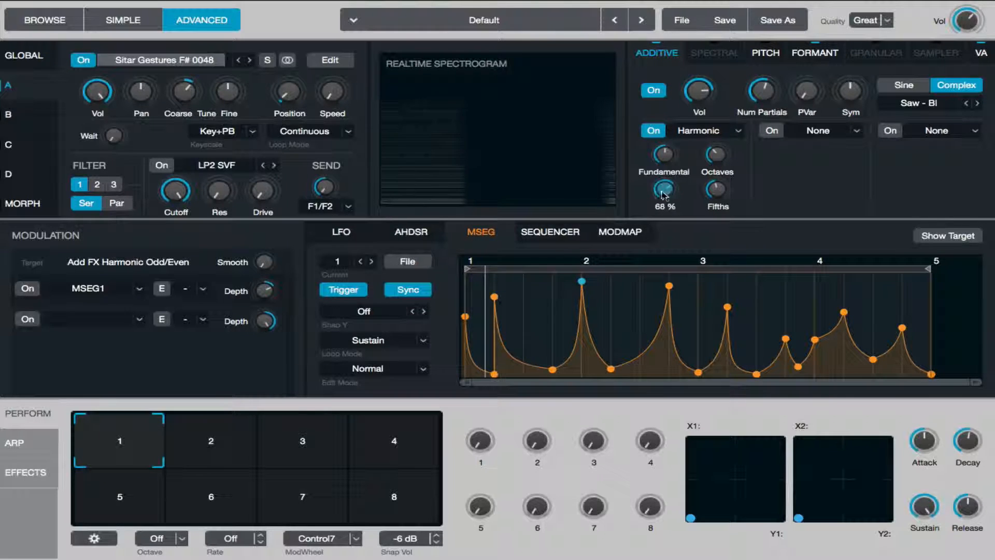
left_click(665, 156)
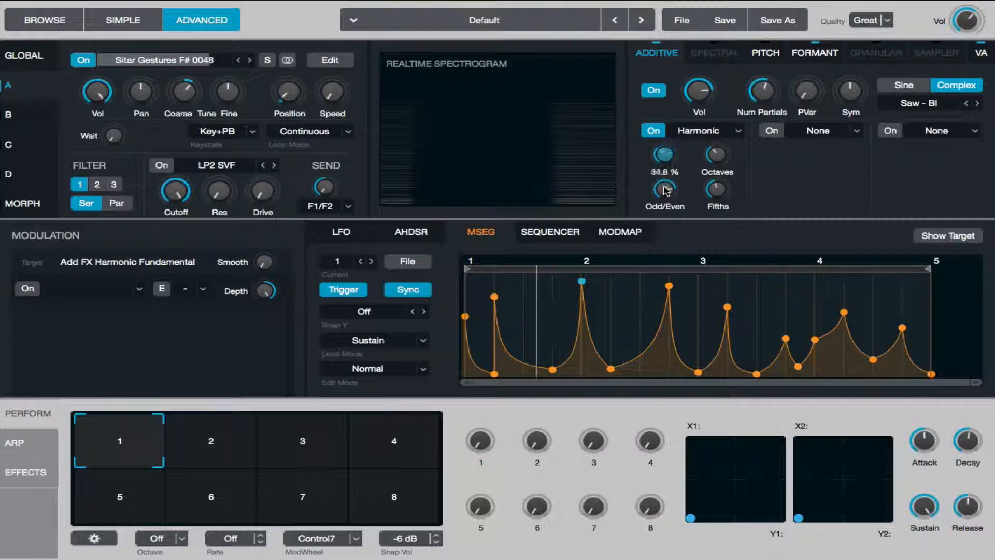
left_click(716, 155)
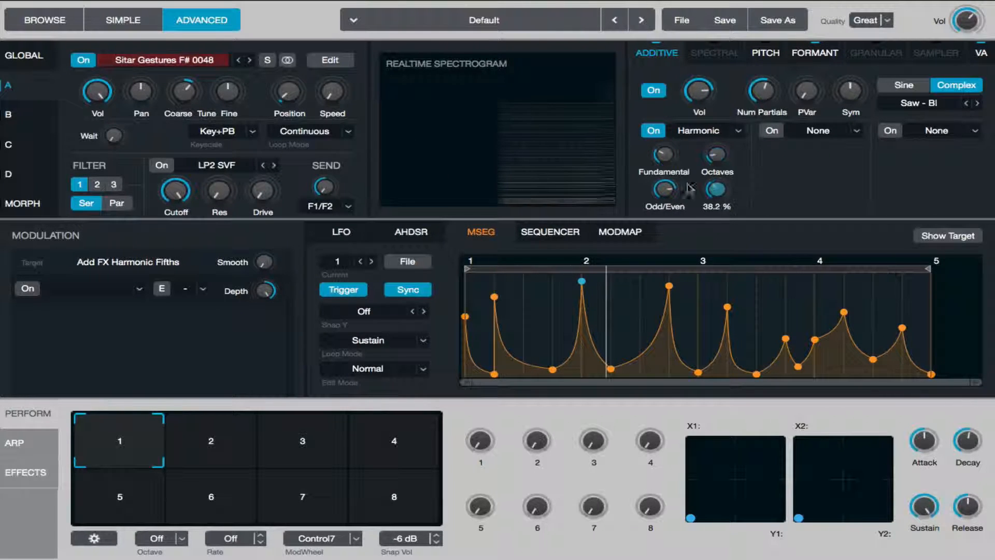
left_click(664, 154)
Raise source A's additive symmetry to about 42.1% and try out its pitch variation amount
left_click_drag(866, 95, 869, 67)
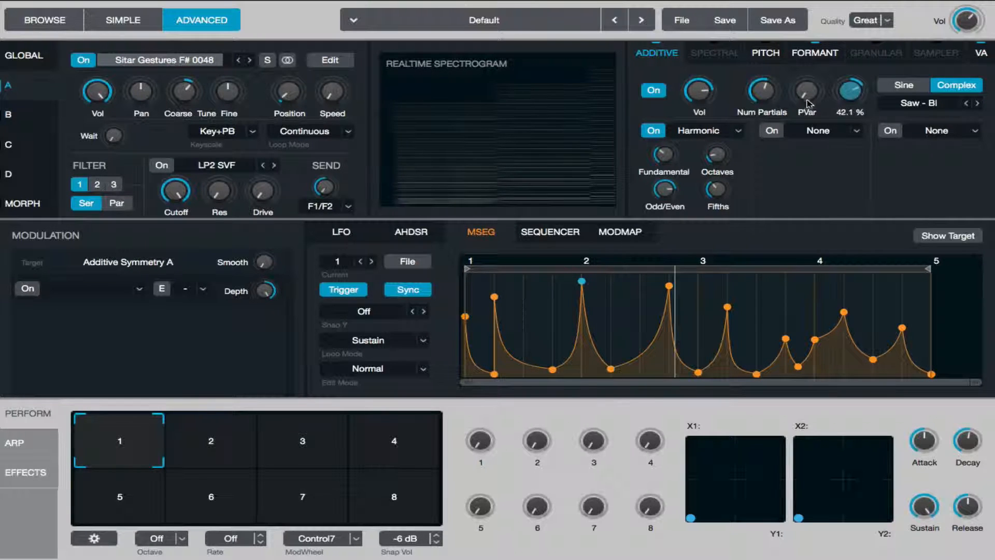
left_click_drag(806, 91, 808, 162)
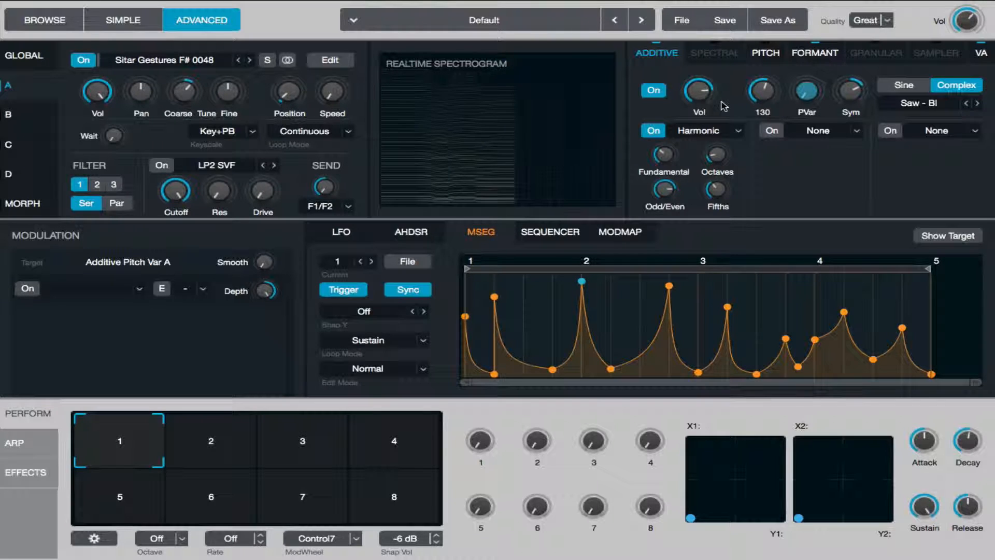
Modulate source A's fine tuning with LFO1 and turn off the LFO's tempo sync
right_click(226, 97)
mouse_move(311, 106)
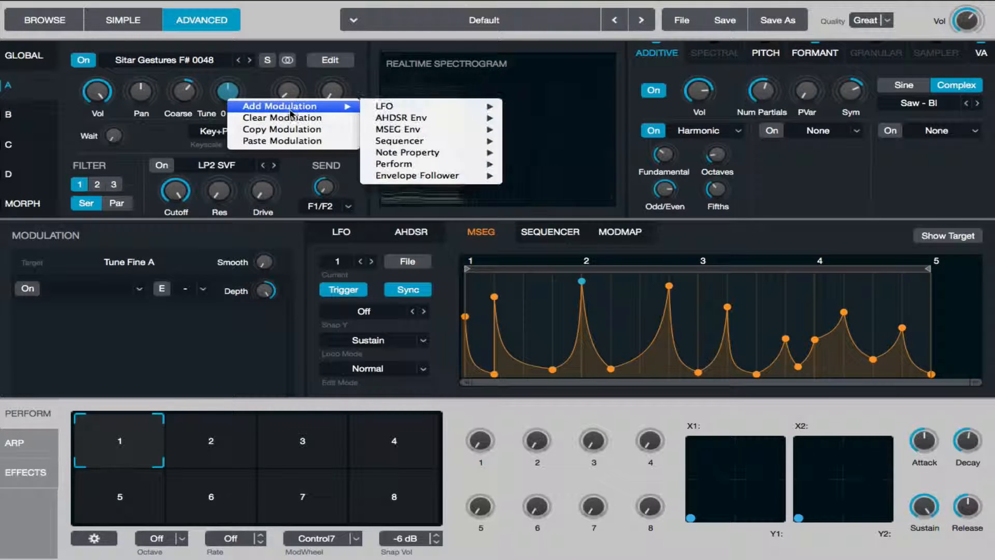
mouse_move(437, 109)
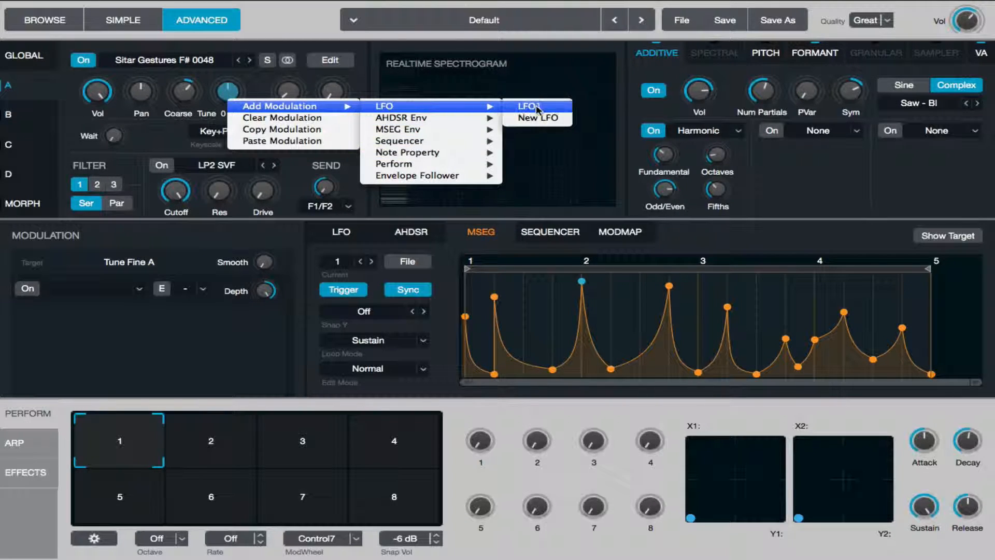
left_click(536, 105)
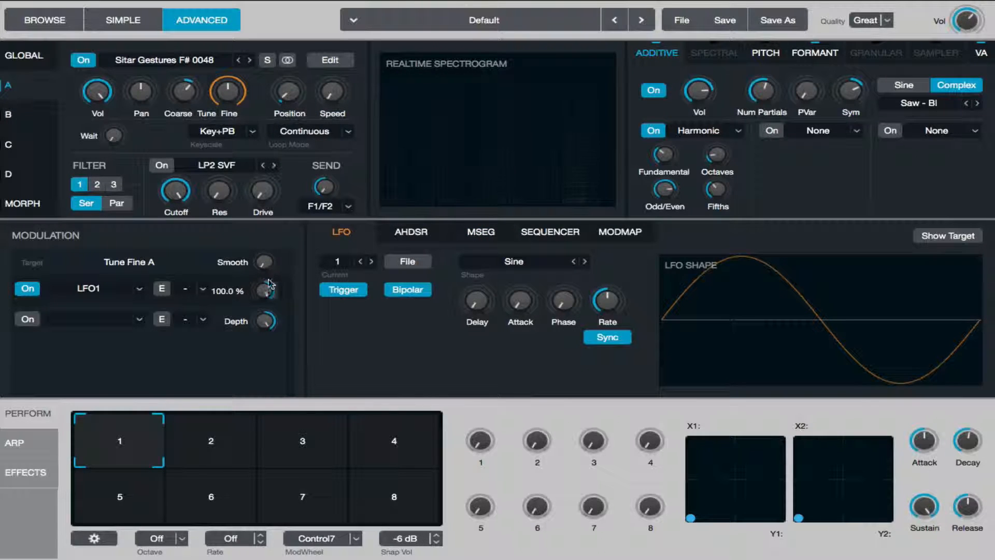
left_click_drag(267, 291, 263, 325)
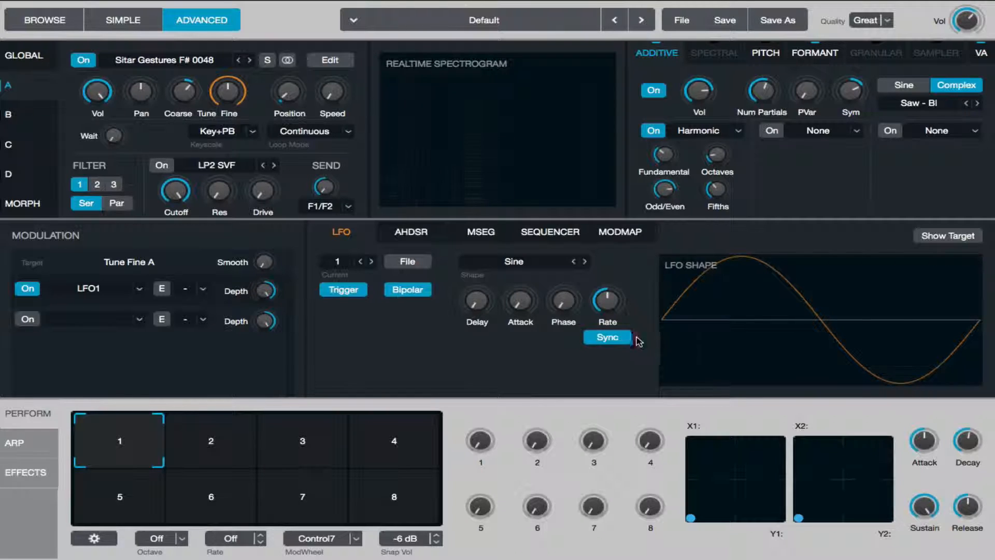
left_click(614, 341)
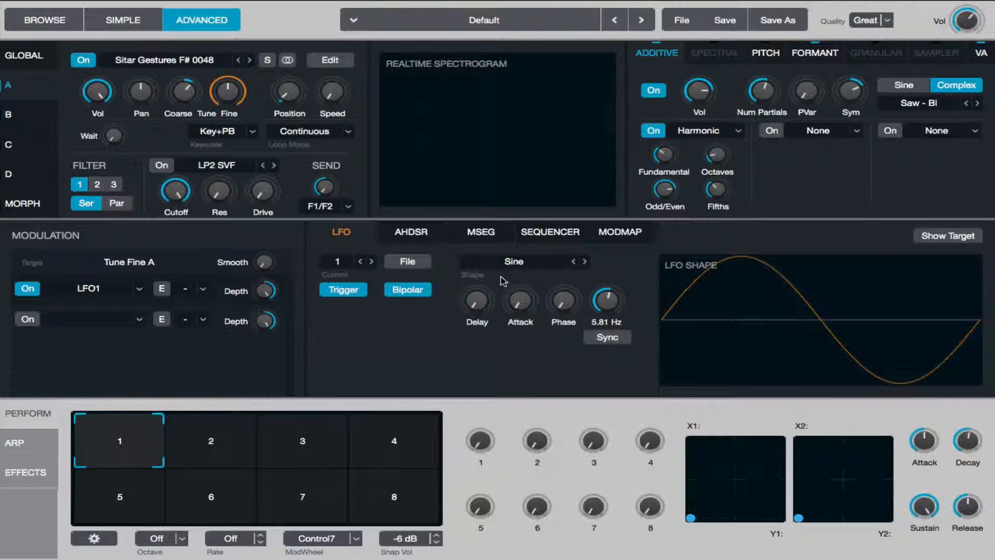
Reduce LFO1's depth on the fine tuning to about 15.3%, raise its delay and set its attack to about 0.092 s
mouse_move(277, 301)
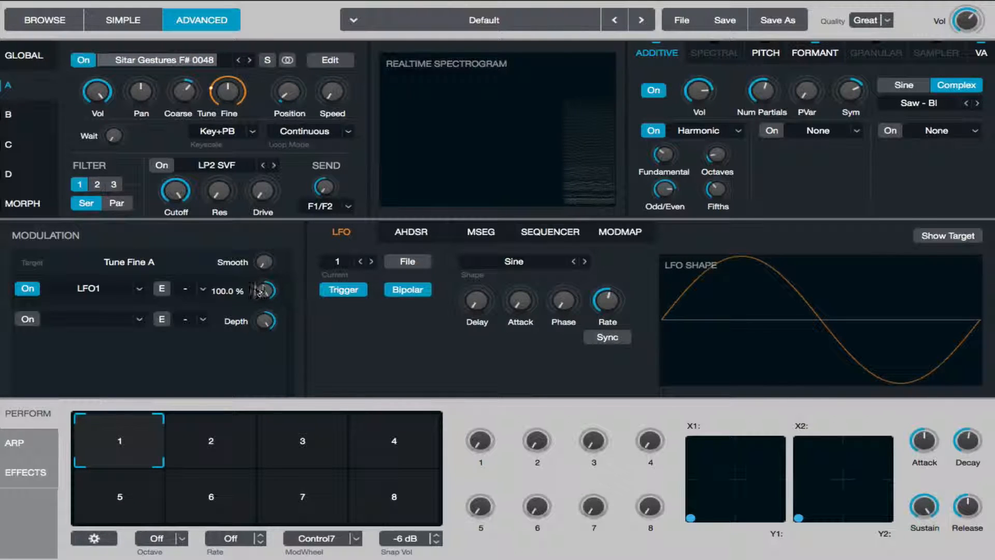
mouse_move(261, 290)
left_mouse_down()
mouse_move(257, 325)
mouse_move(264, 307)
left_mouse_up()
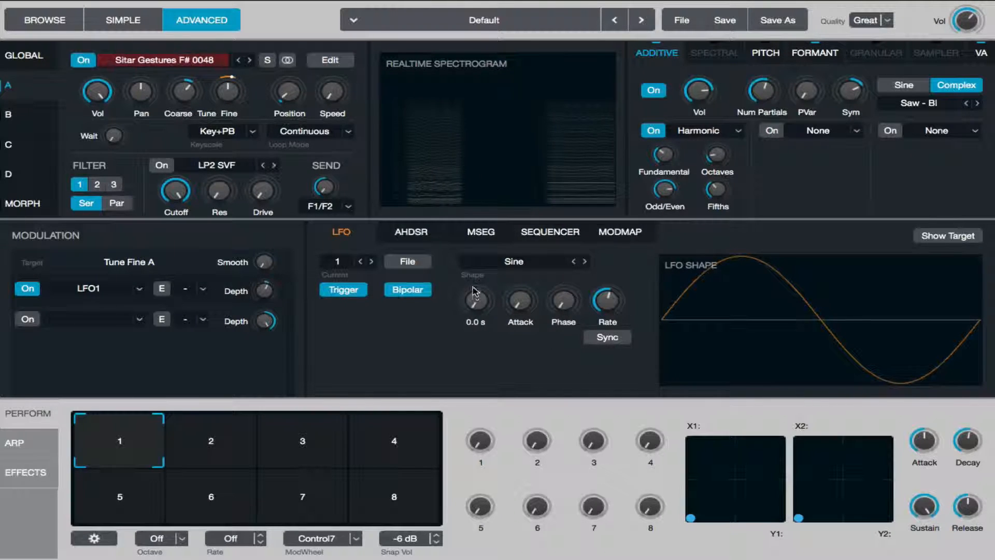
left_click_drag(474, 296, 475, 277)
left_click_drag(523, 303, 529, 276)
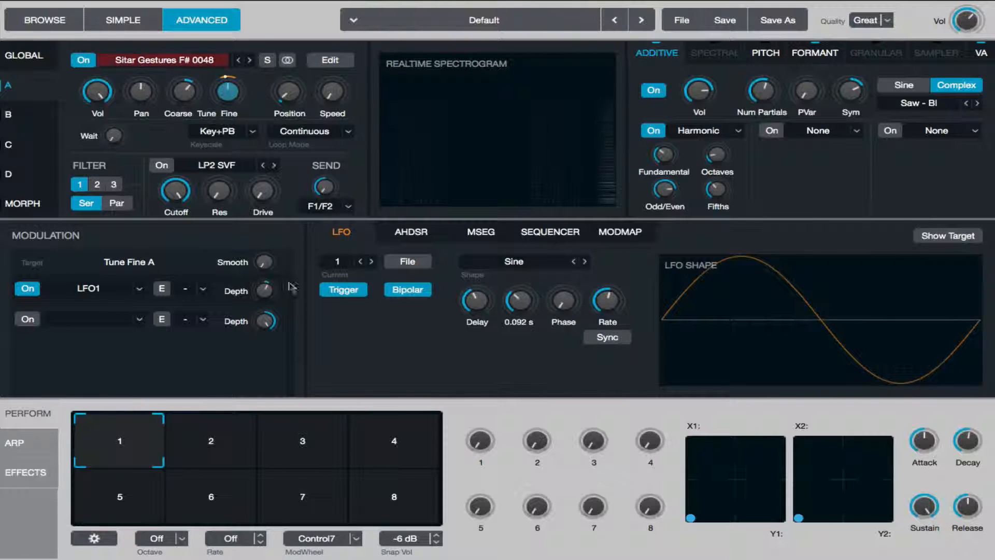
left_click_drag(264, 291, 255, 316)
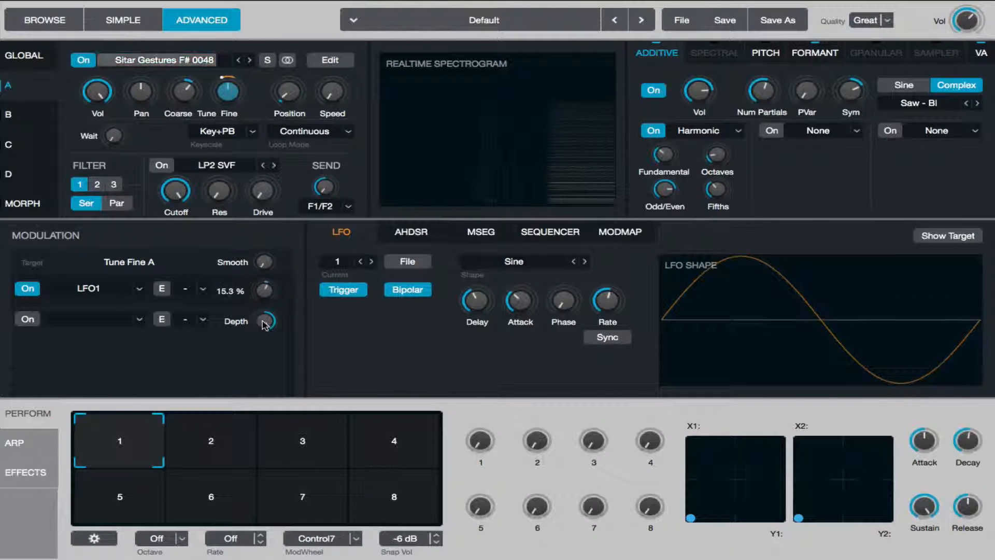
Switch source A's filters to parallel routing and turn on filters 1, 2 and 3
left_click(117, 202)
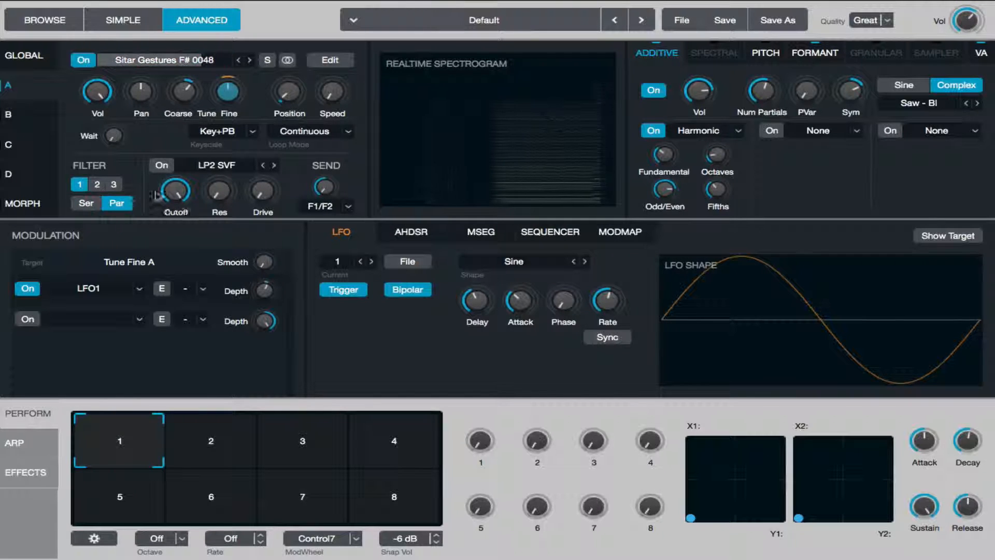
left_click(161, 165)
left_click(217, 165)
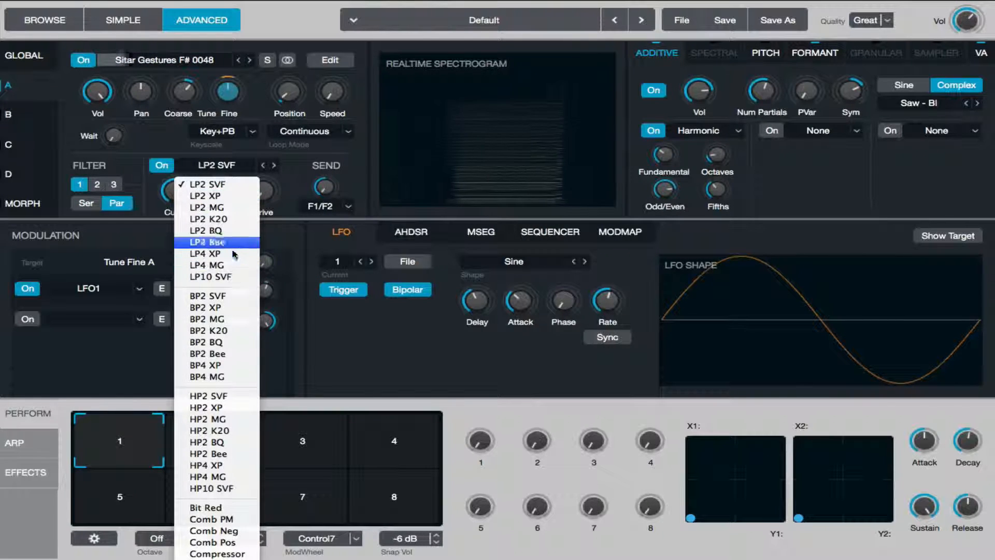
left_click(66, 277)
left_click(97, 184)
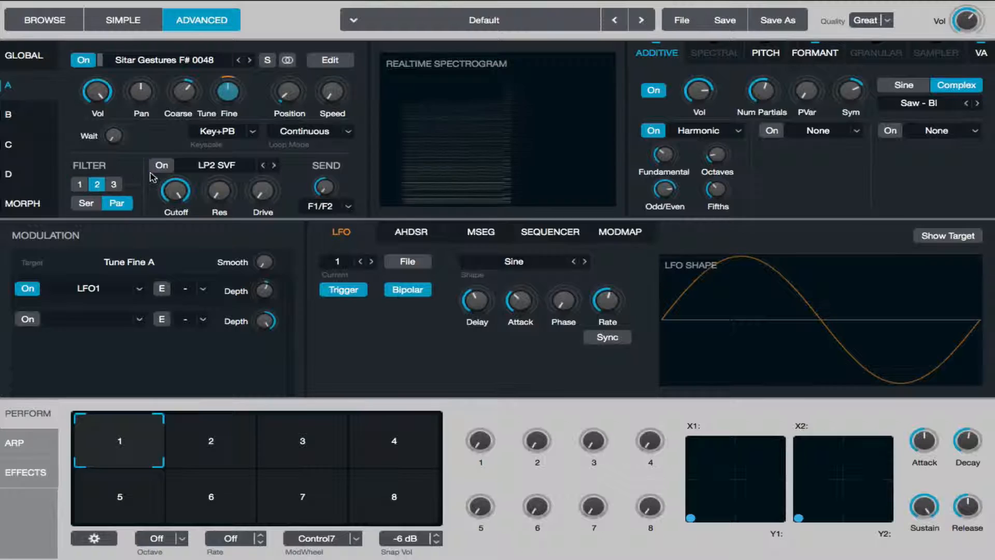
left_click(114, 184)
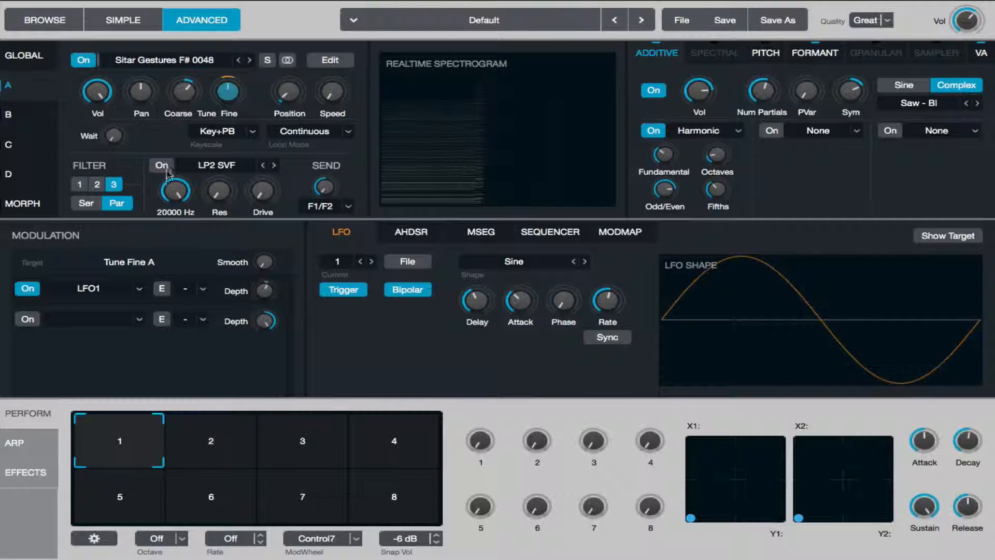
left_click(78, 185)
Set filter 1 to BP2 Bee, lower its cutoff and raise its resonance to about 30.8%
left_click(217, 165)
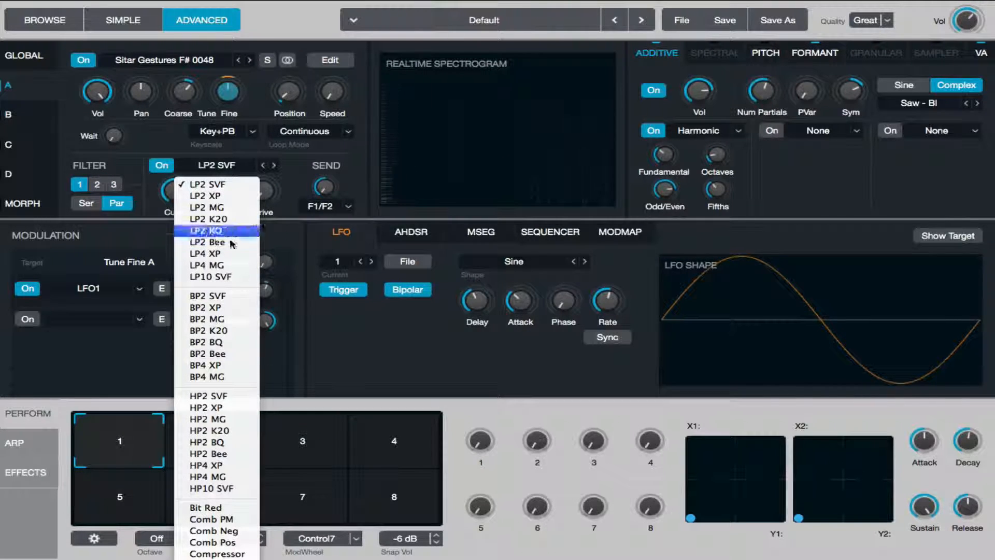
left_click(240, 354)
left_click_drag(175, 192, 180, 227)
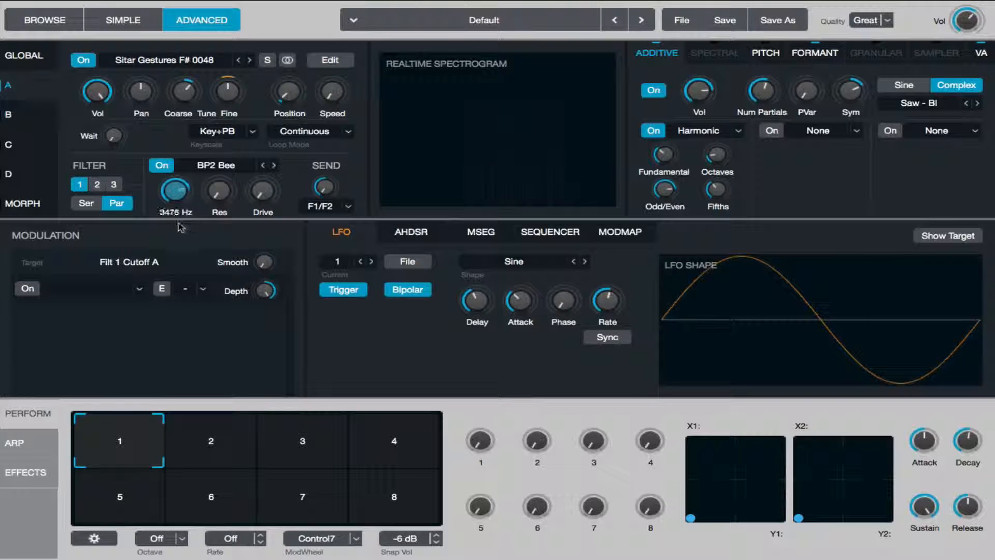
left_click_drag(218, 190, 229, 157)
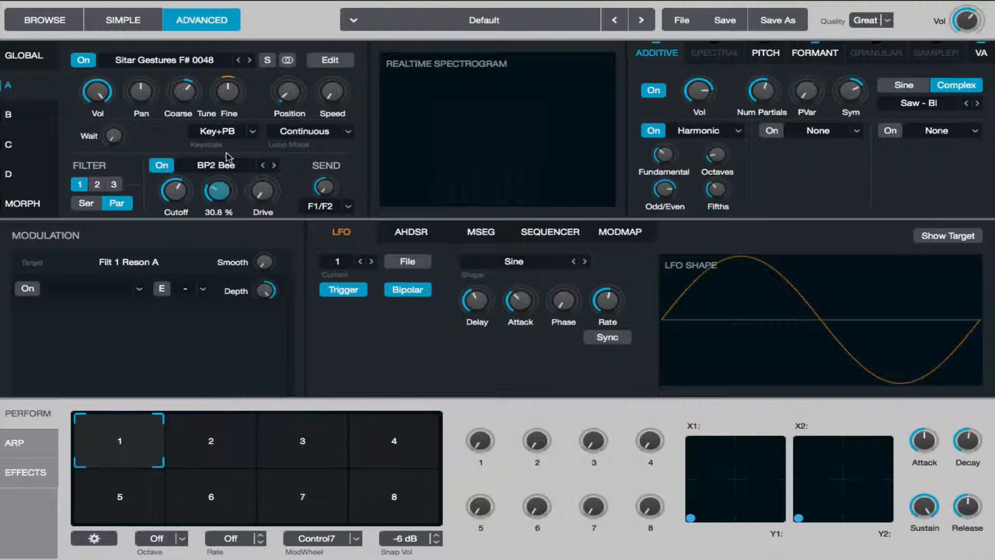
Set filter 2 to LP2 MG with about 13.2% drive, and filter 3 to LP2 BQ
left_click(99, 185)
left_click(217, 165)
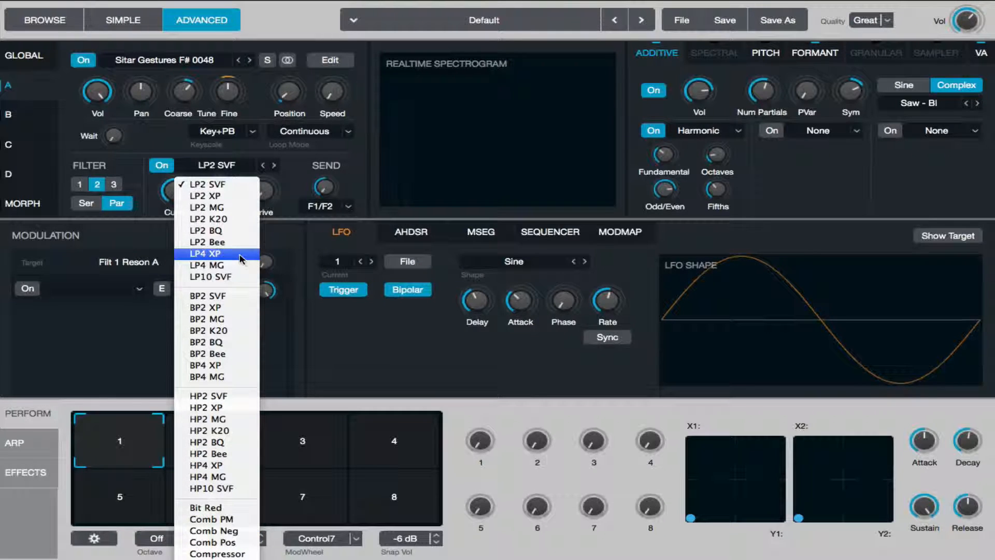
left_click(218, 209)
left_click(113, 185)
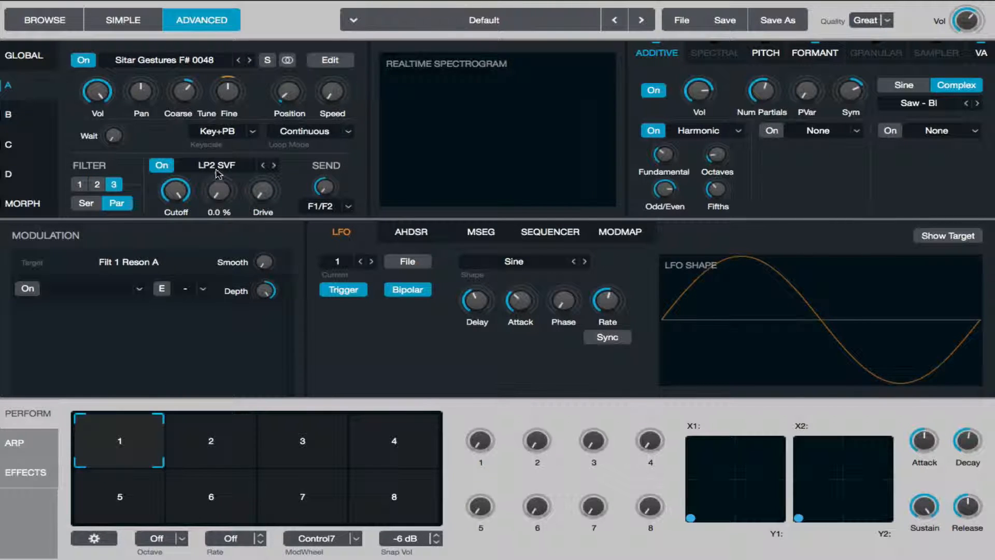
left_click(217, 165)
left_click(237, 230)
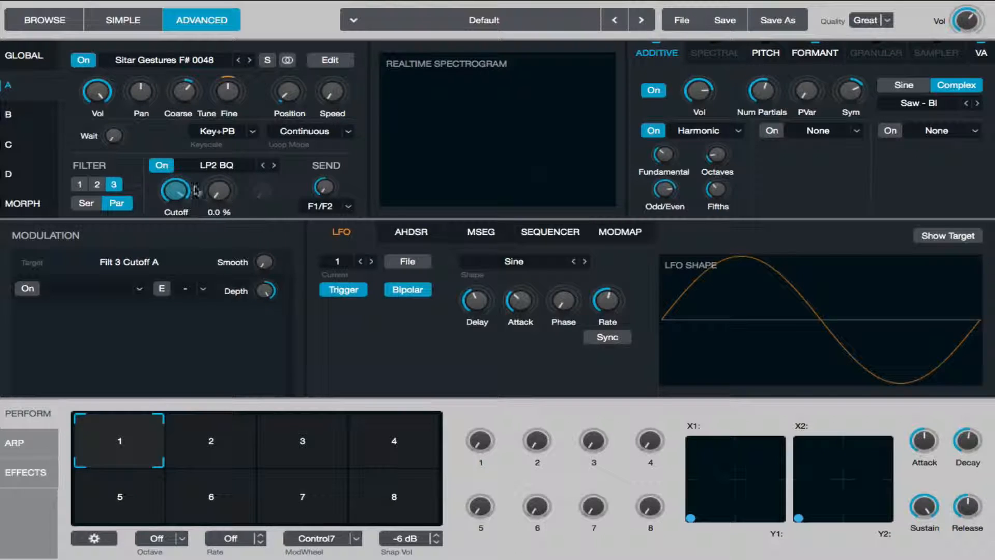
left_click(97, 185)
left_click(262, 191)
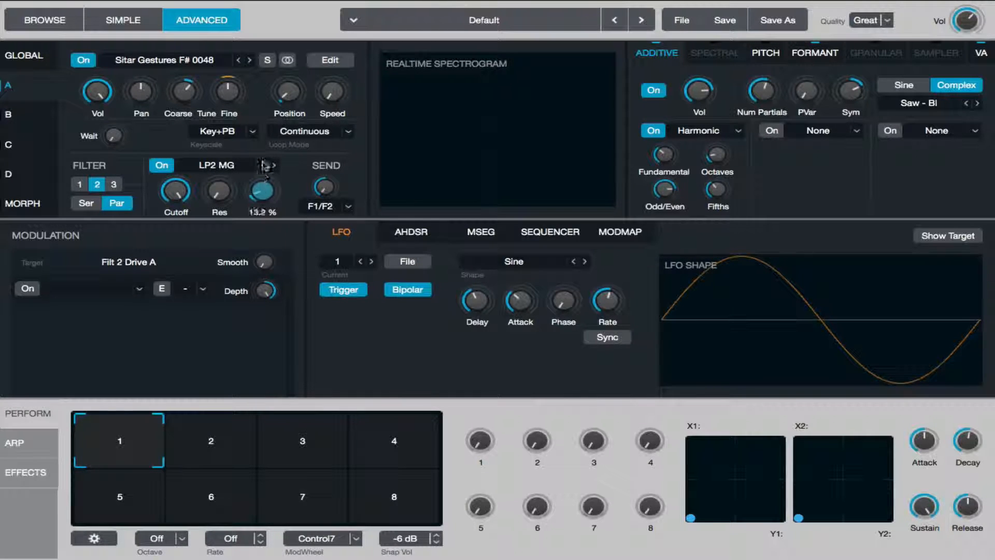
Raise filter 1's resonance to about 47.9% and drive to about 30.7%, and adjust its cutoff
left_click(81, 183)
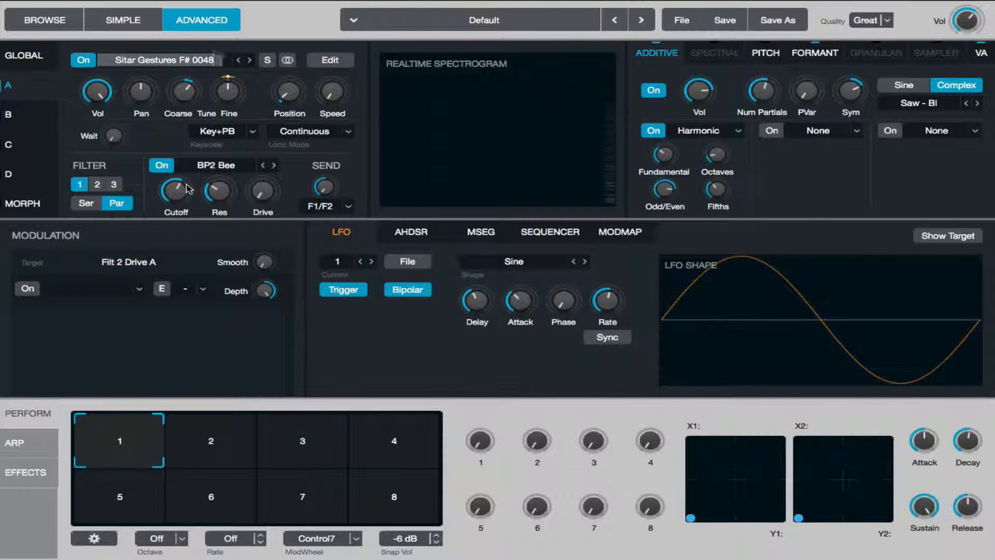
left_click(217, 190)
left_click(263, 191)
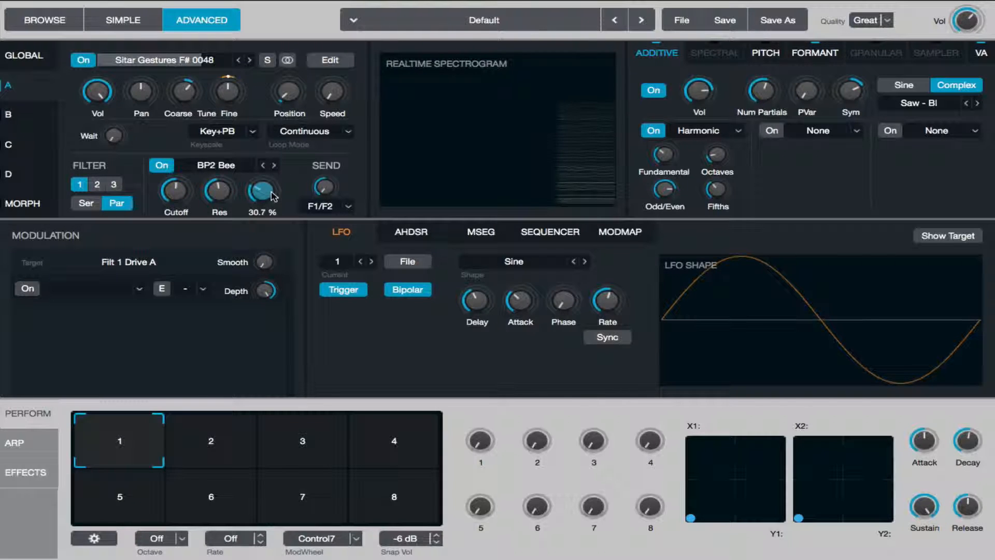
left_click(176, 189)
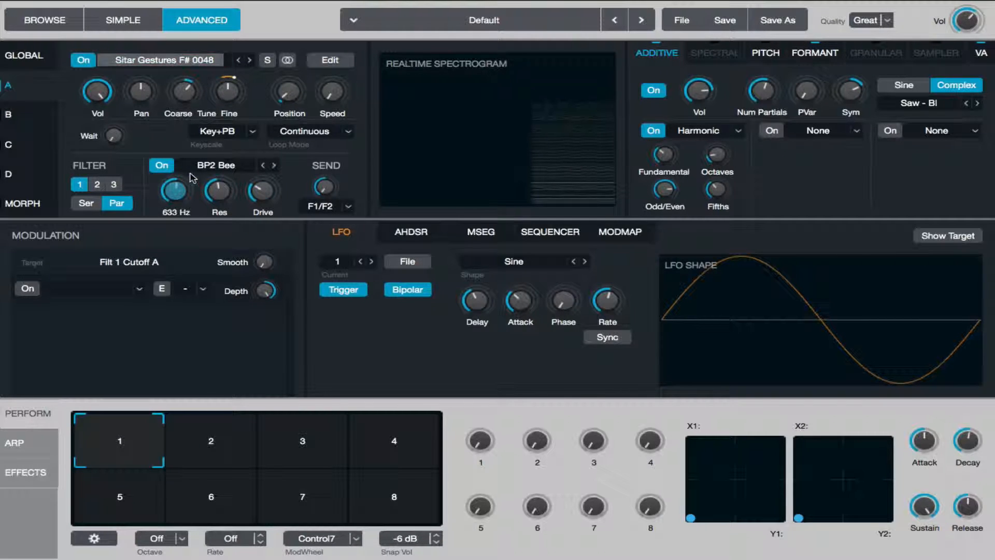
Modulate filter 1's cutoff with a new LFO at reduced depth and turn off that LFO's tempo sync
right_click(179, 198)
mouse_move(233, 203)
mouse_move(336, 205)
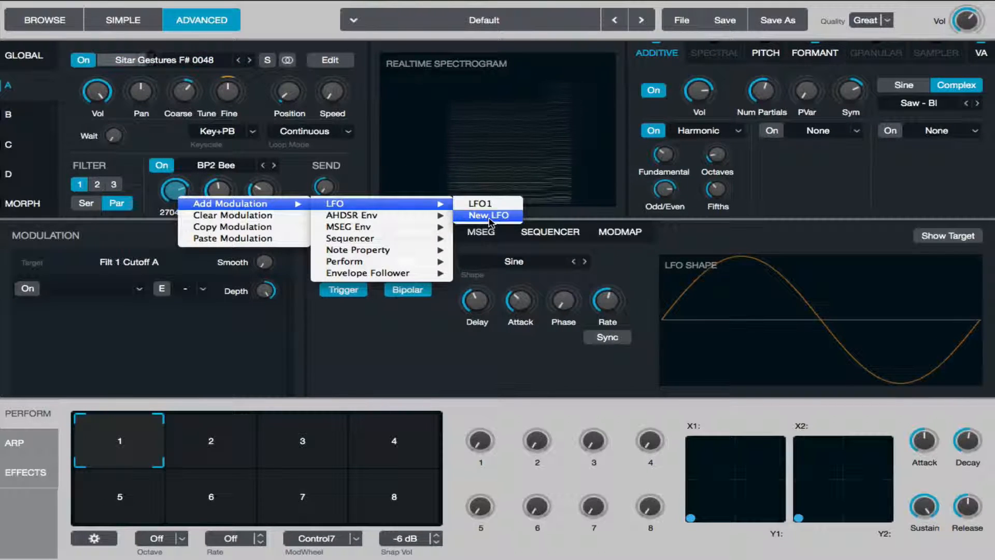
left_click(482, 277)
mouse_move(265, 303)
left_mouse_down()
mouse_move(263, 332)
mouse_move(266, 303)
left_mouse_up()
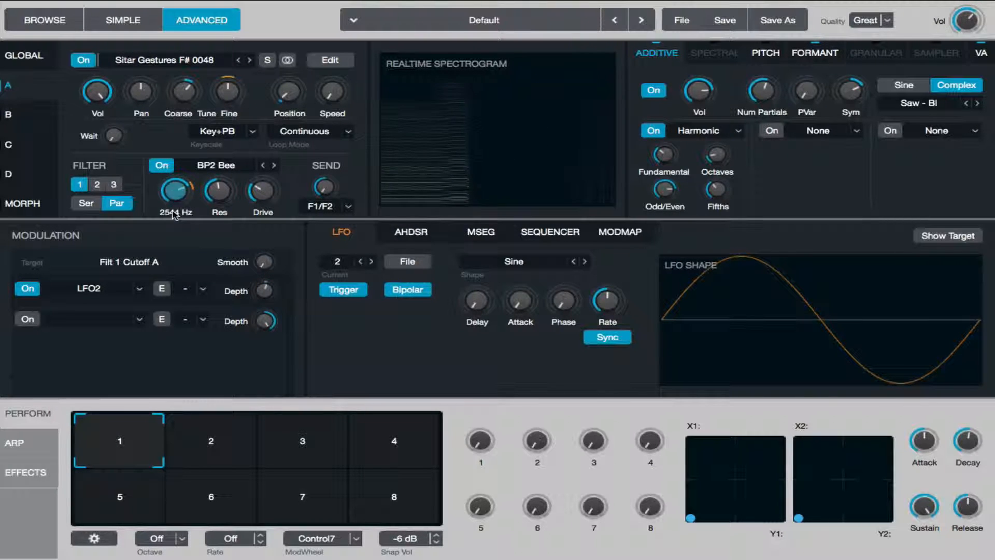
left_click(608, 337)
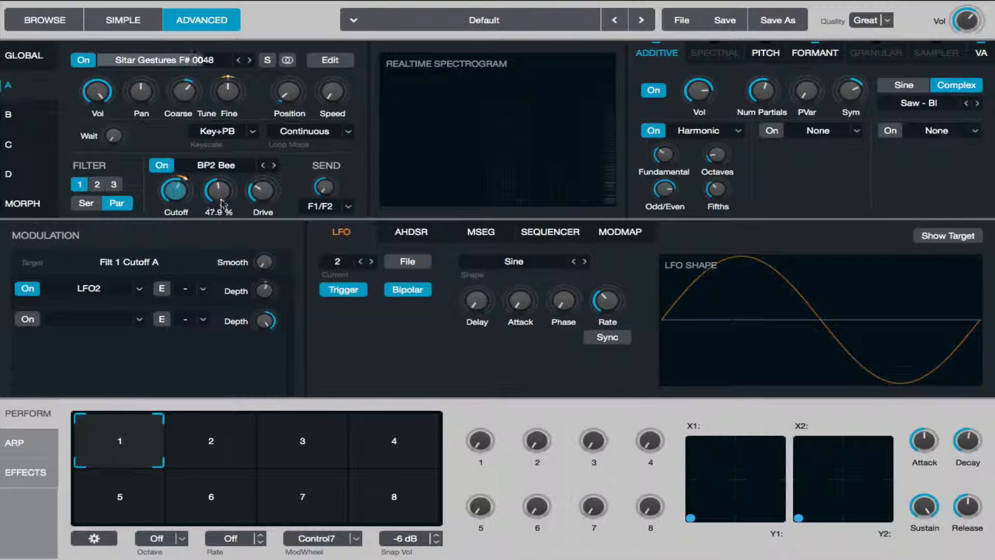
Lower LFO2's modulation depth on filter 1's cutoff further and raise the modulation smoothing
left_click_drag(265, 291, 257, 402)
left_click_drag(264, 262, 275, 233)
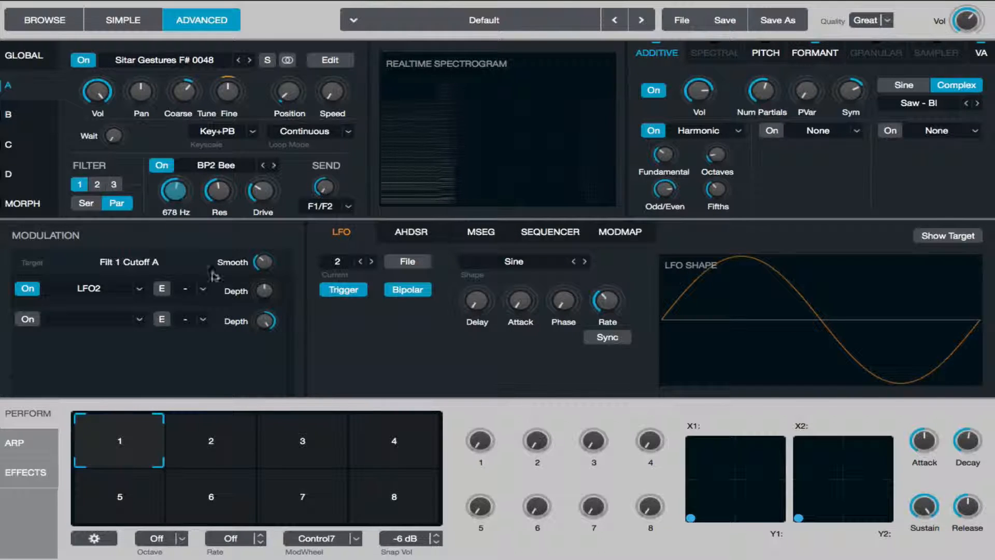
mouse_move(265, 294)
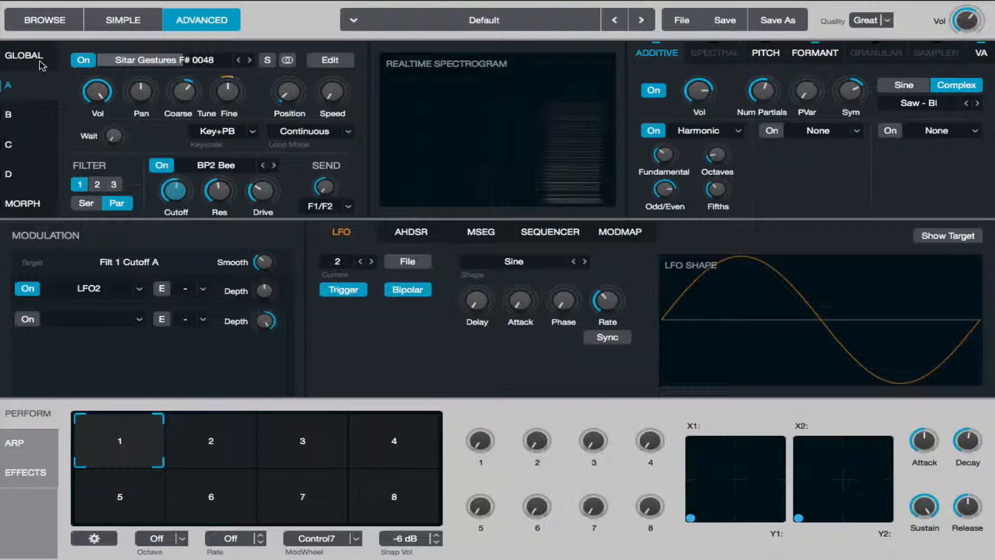
Enable the Spread pan effect on source A's additive element and adjust its amount and ramp
left_click(910, 133)
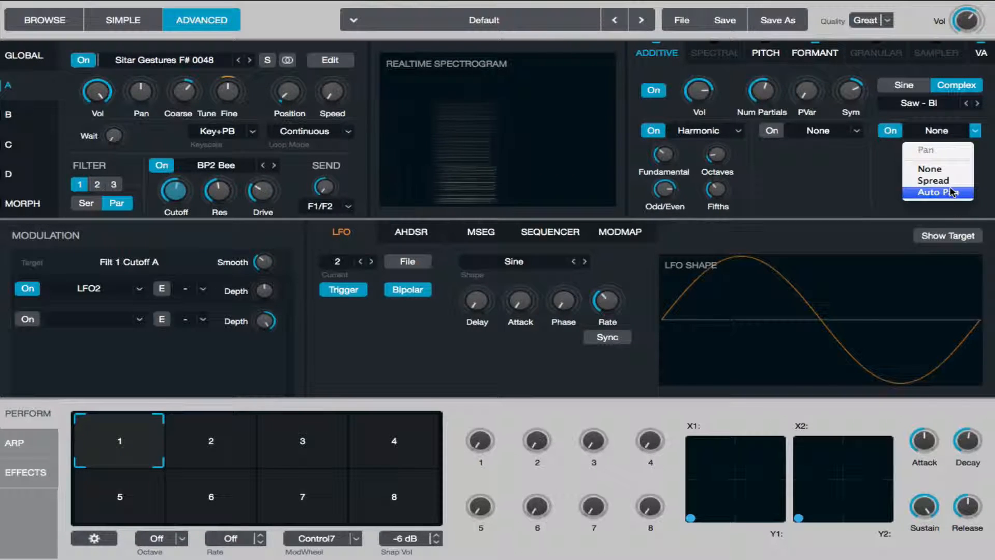
left_click(933, 180)
left_click(900, 154)
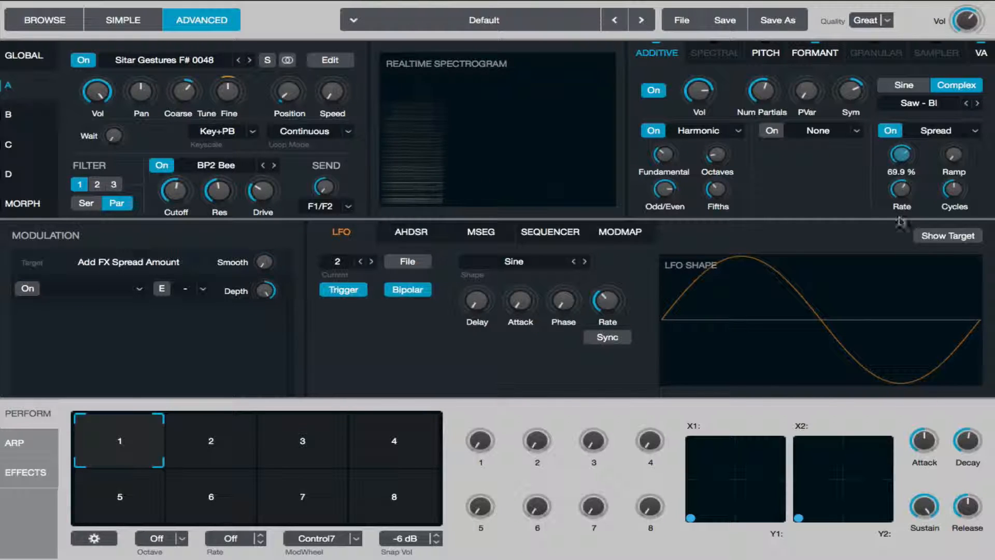
mouse_move(954, 155)
left_mouse_down()
mouse_move(963, 148)
mouse_move(956, 169)
left_mouse_up()
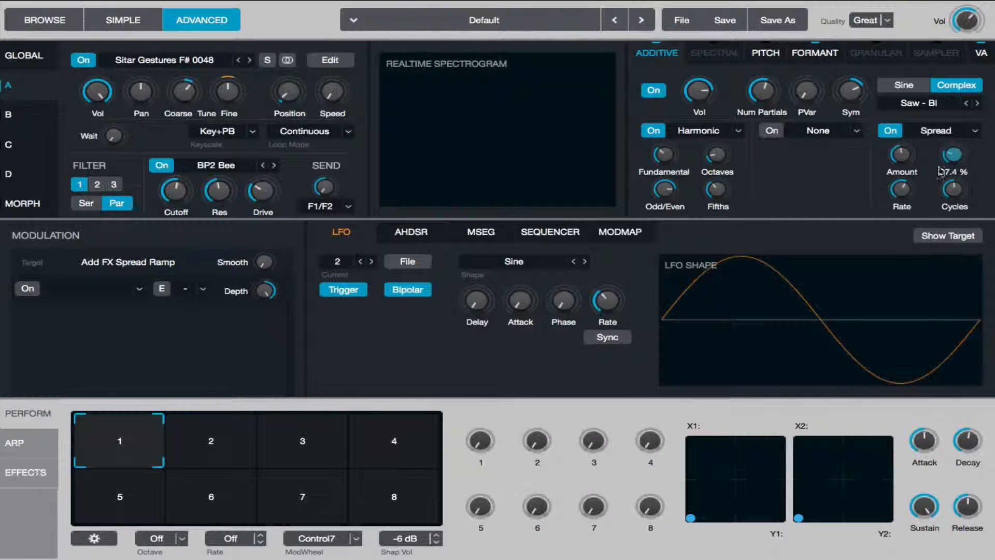
Set the spread amount to about 31.3% and its rate to about 8.16 Hz, and try out the cycles control
mouse_move(902, 182)
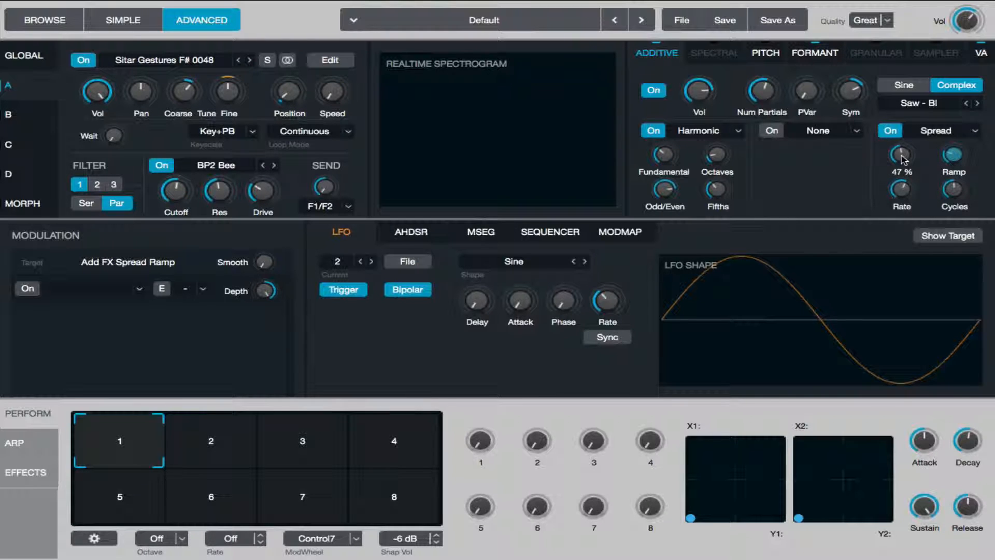
left_click_drag(902, 158, 900, 173)
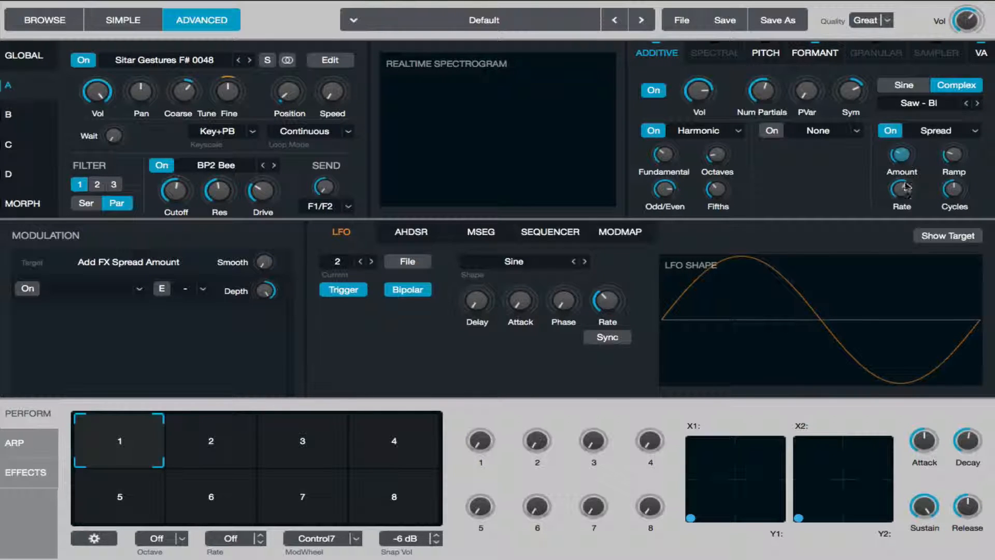
left_click_drag(901, 193, 908, 224)
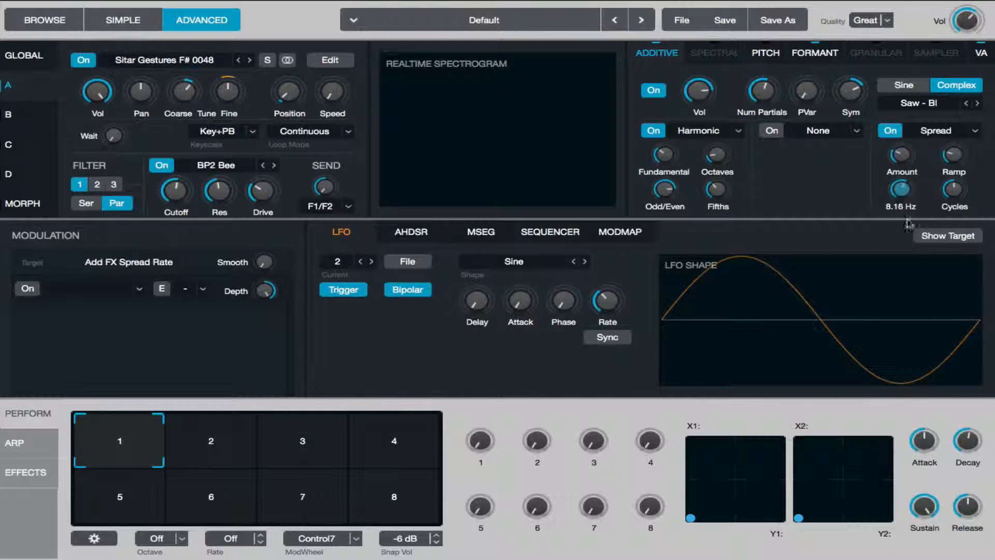
left_click(956, 191)
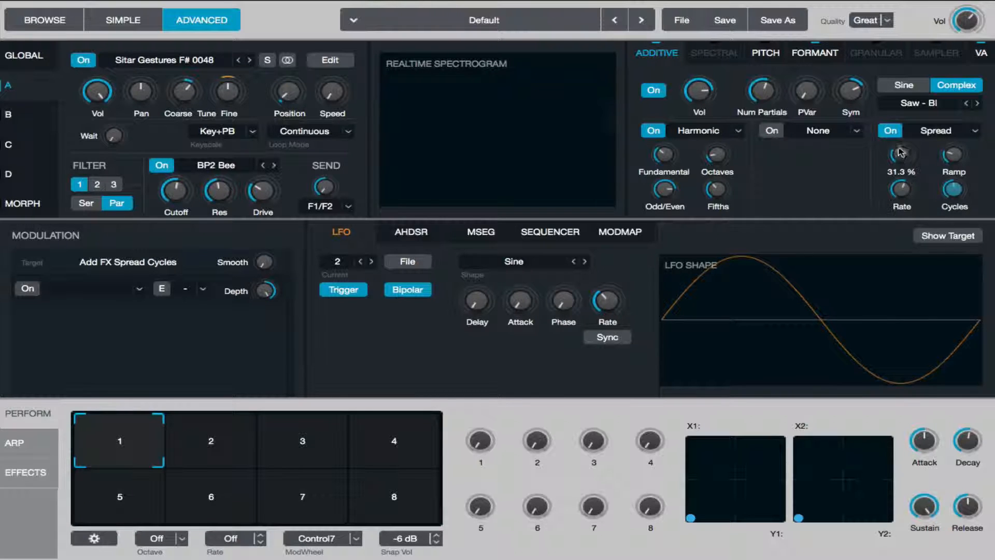
Adjust the spread amount, and enable the additive pitch effect on source A with its type set to Stretch
left_click_drag(901, 155, 899, 186)
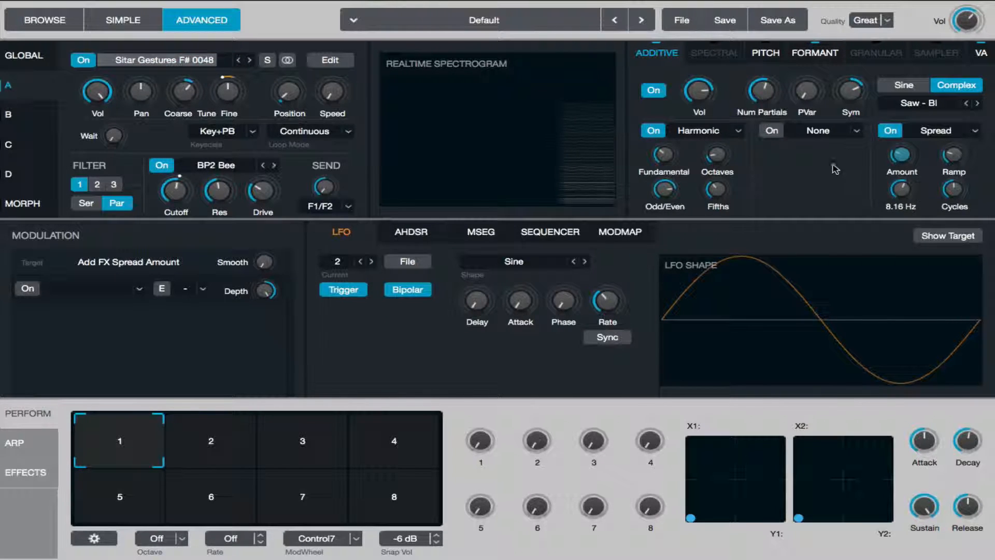
left_click(772, 130)
left_click(858, 131)
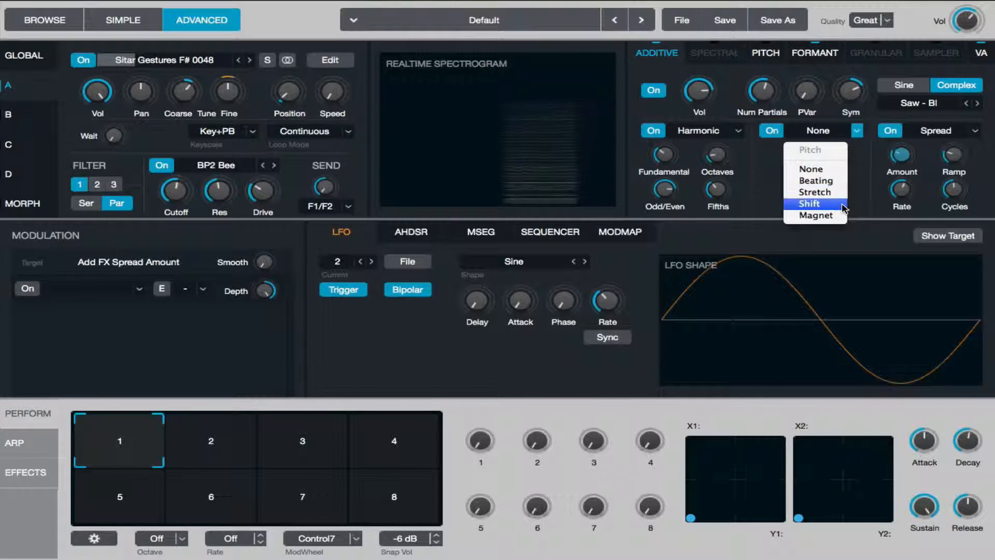
left_click(829, 193)
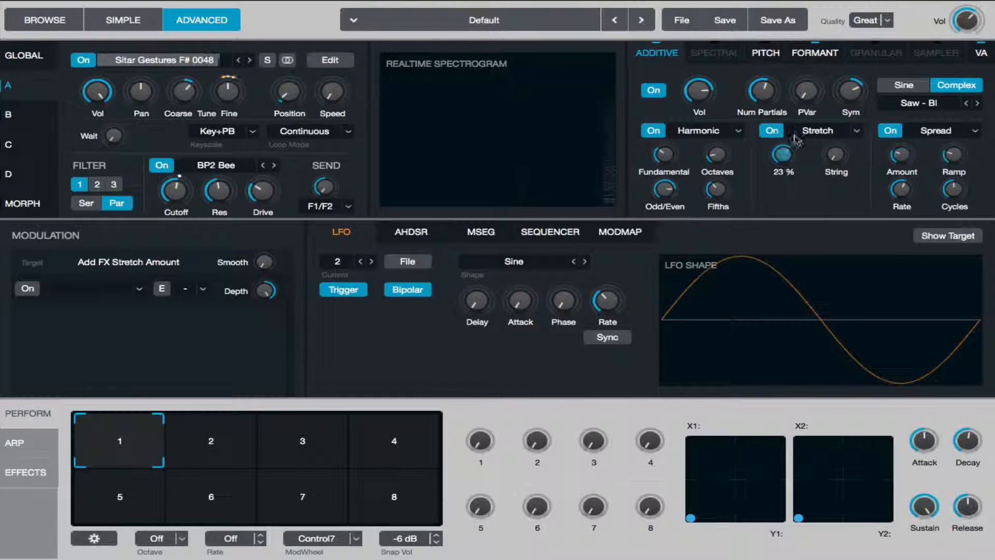
Try out negative and positive amounts of the Stretch effect and set the amount to 0 %
left_click_drag(784, 157, 786, 173)
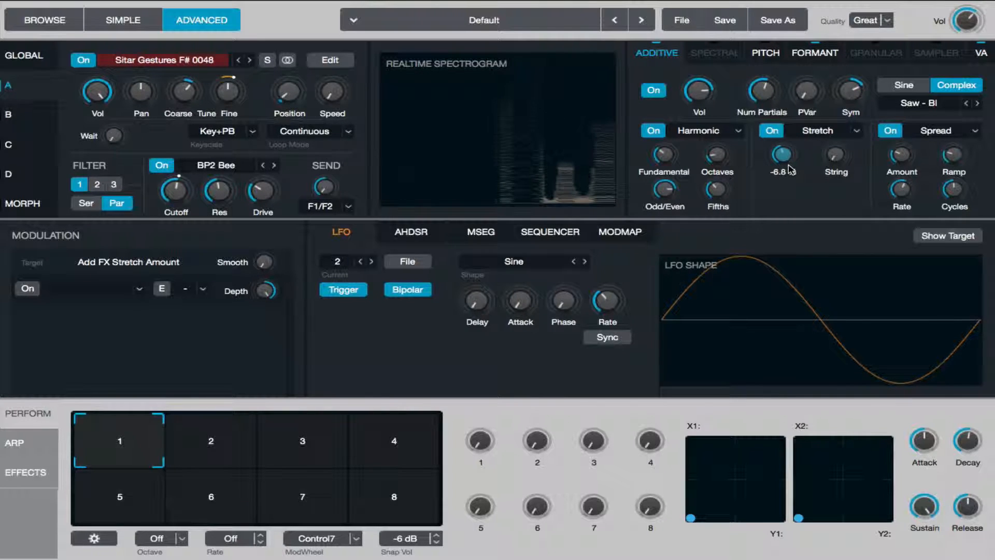
left_click_drag(793, 124, 813, 58)
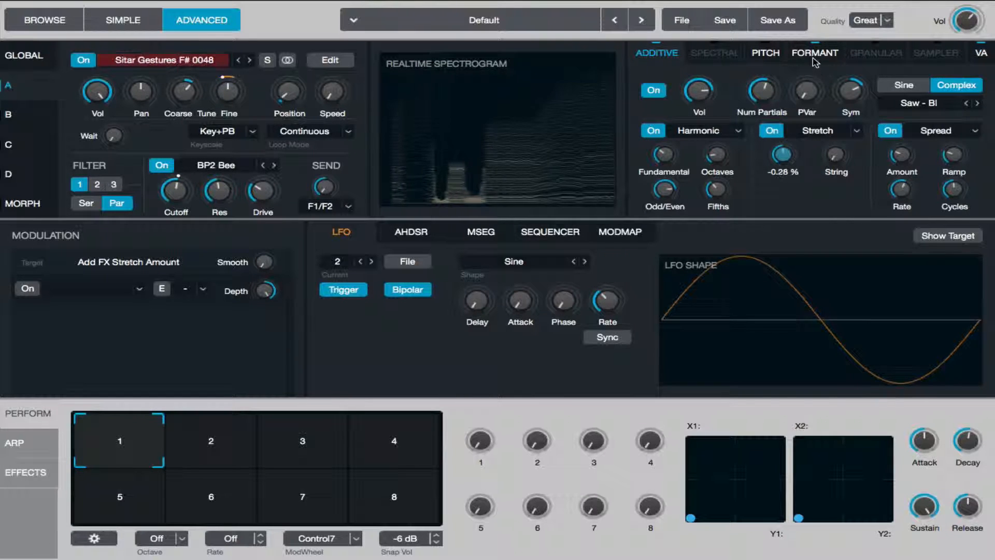
left_click_drag(782, 152, 784, 157)
Add the performance control Control1 as a modulator of the Stretch amount and reduce its modulation depth
right_click(783, 155)
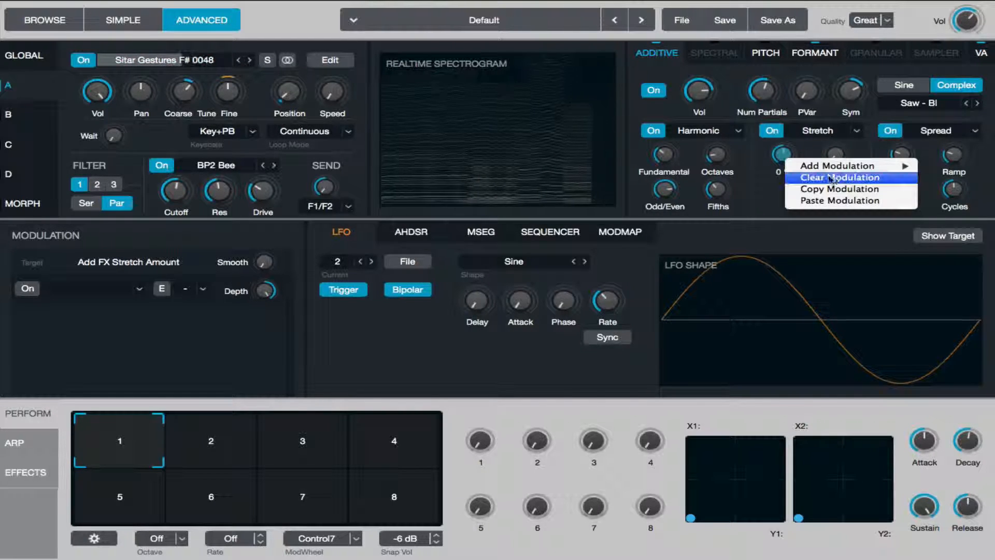
mouse_move(833, 170)
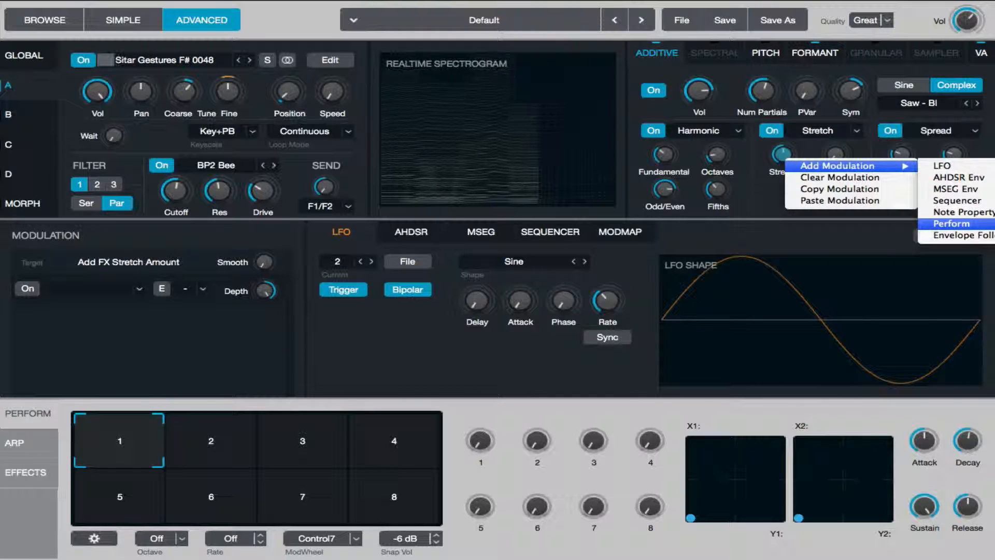
left_click(645, 319)
mouse_move(252, 286)
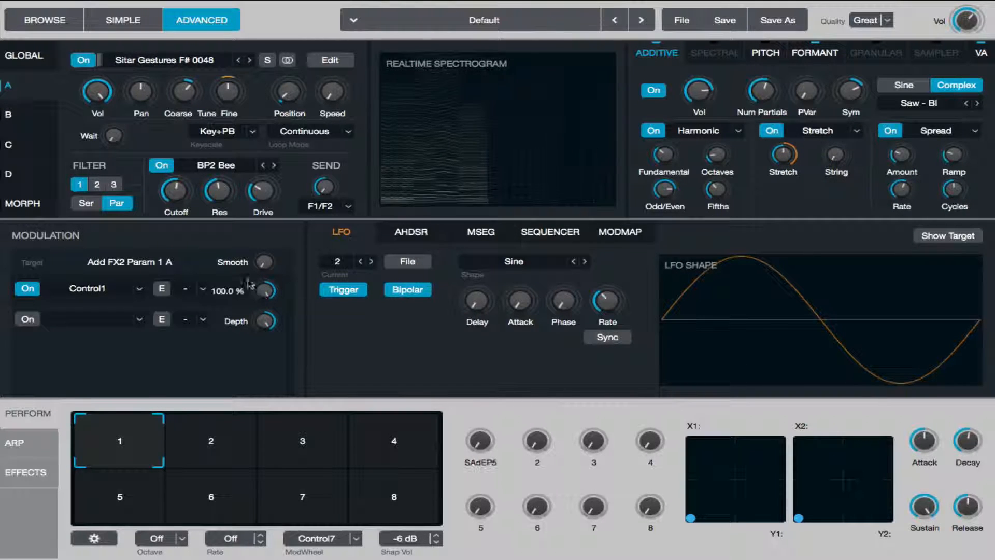
left_click_drag(266, 301, 268, 316)
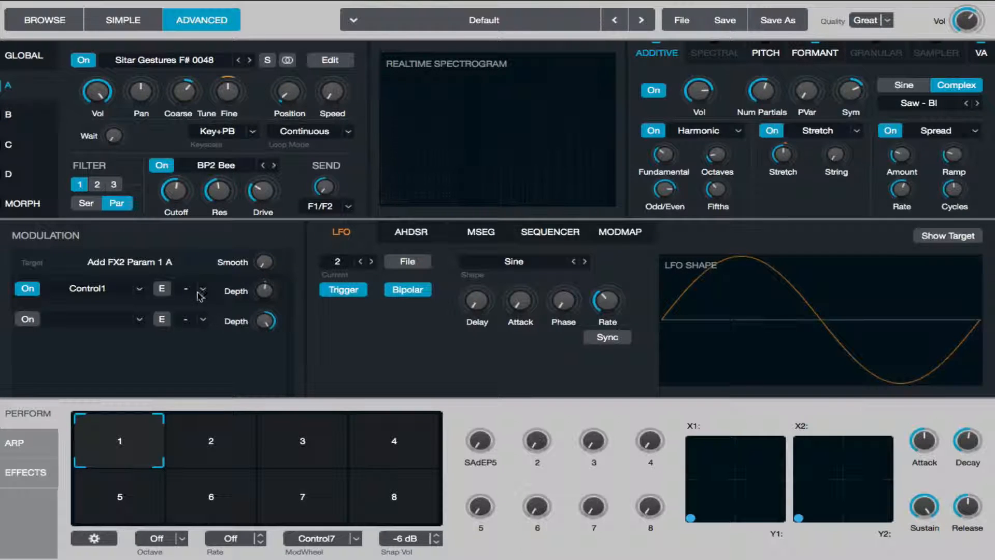
Assign ModMap 1 to the Control1 modulation and bend its line downward into a curve that rises slowly at first
left_click(202, 288)
left_click(221, 319)
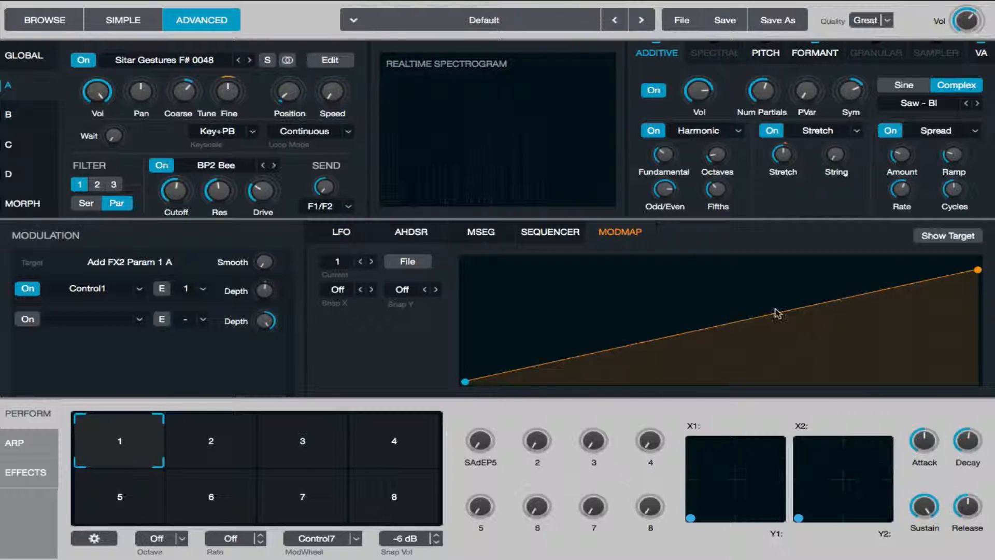
left_click_drag(777, 313, 784, 338)
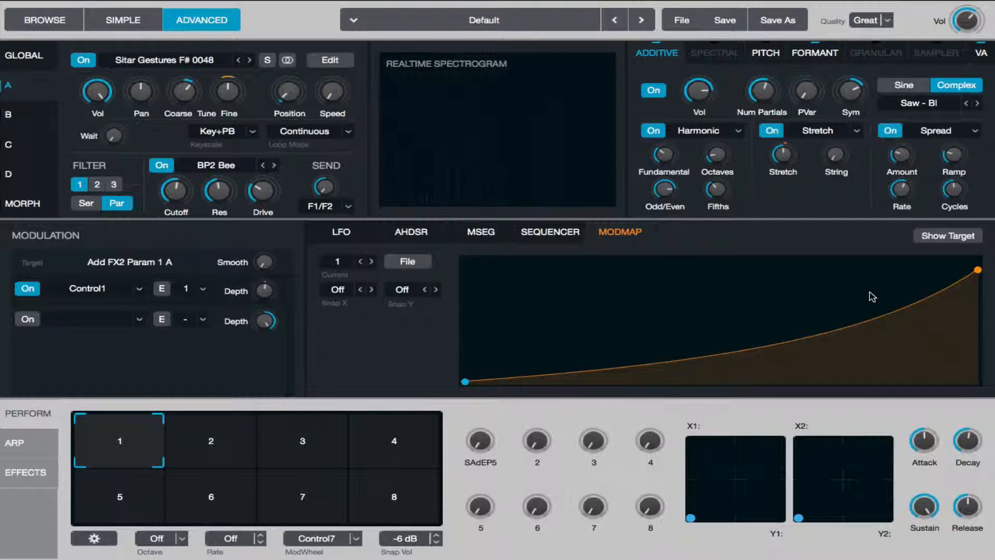
left_click(785, 158)
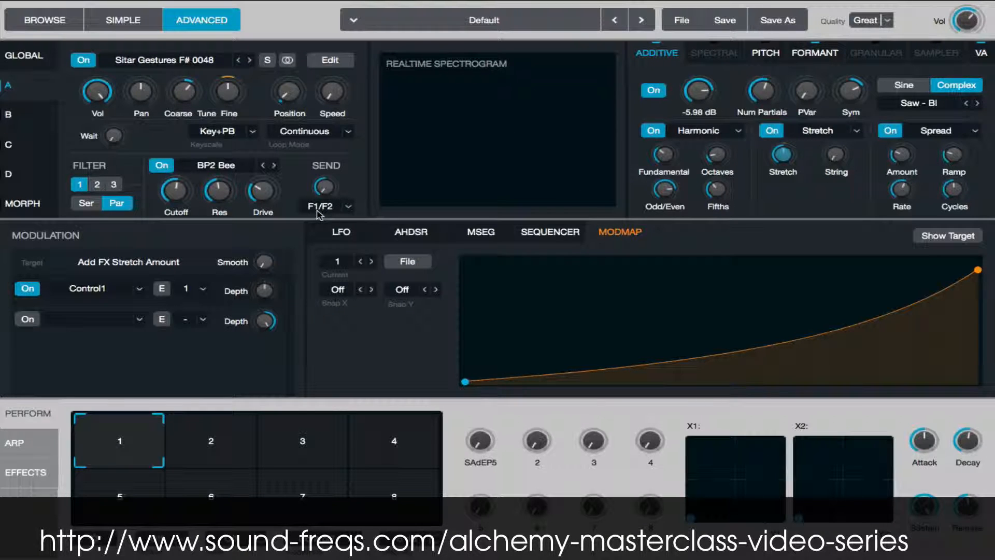
Switch off the Waveshaper and Distortion in the Main effects rack, leaving the Acoustic Reverb on
left_click(44, 481)
left_click(87, 469)
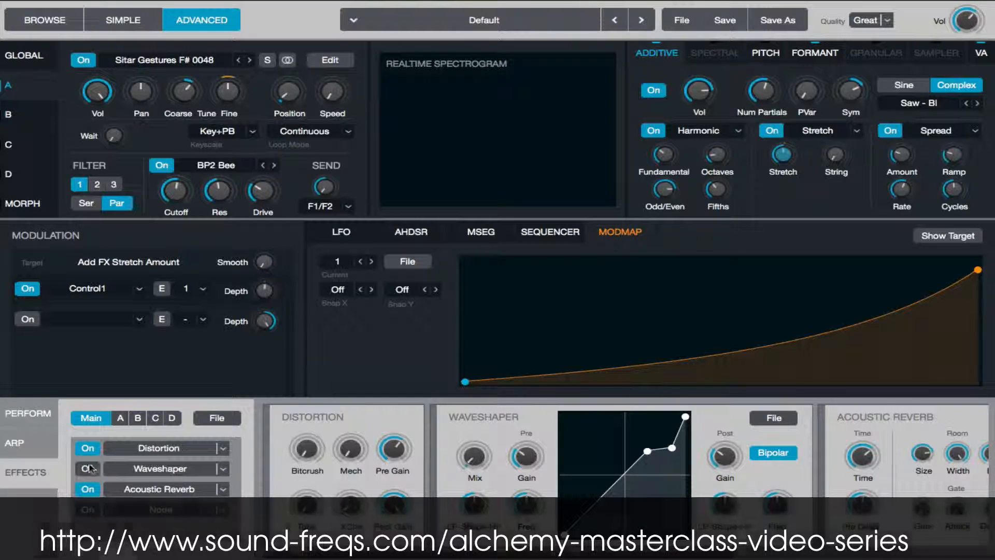
left_click(89, 447)
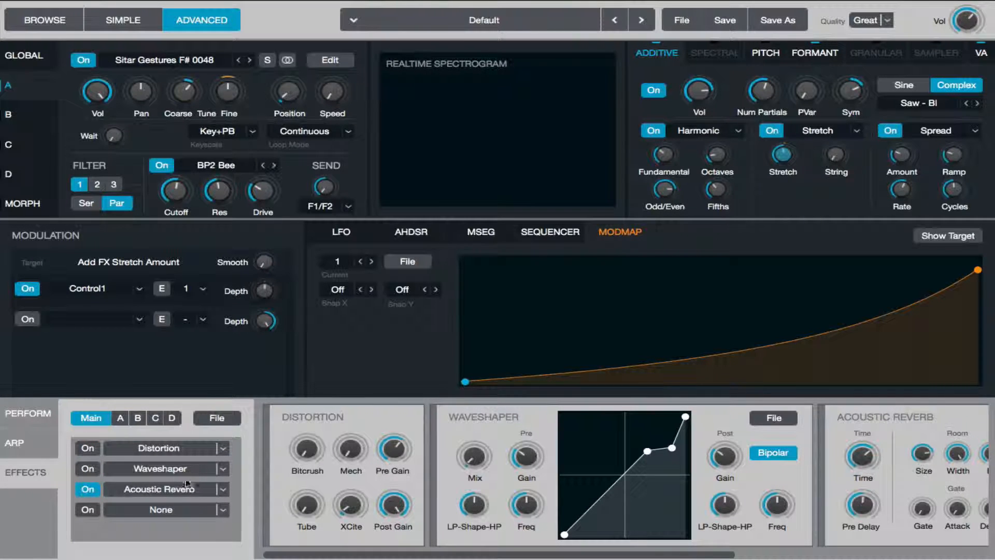
left_click(224, 470)
left_click(128, 493)
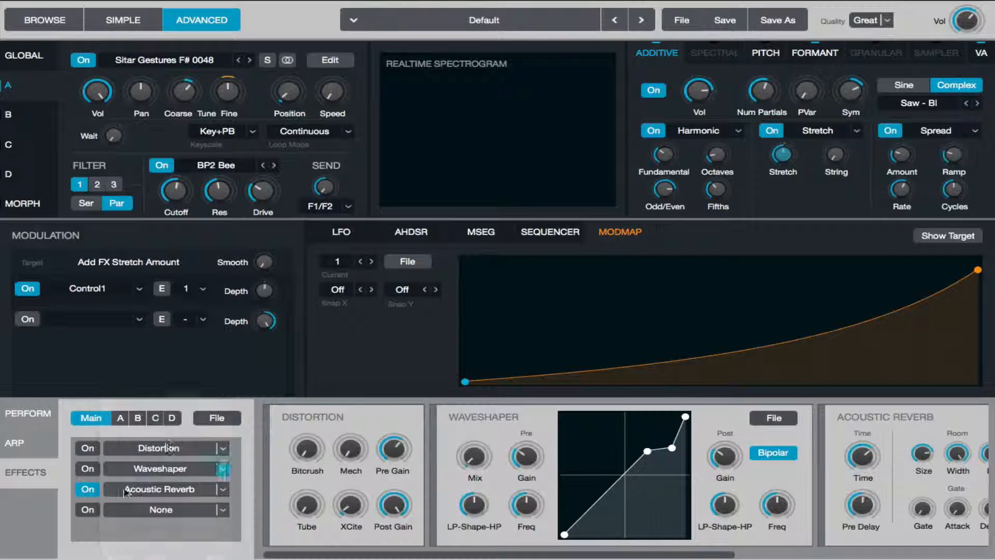
Load a Convolution Reverb in effects rack A and route source A's send to F1/FX A
left_click(121, 418)
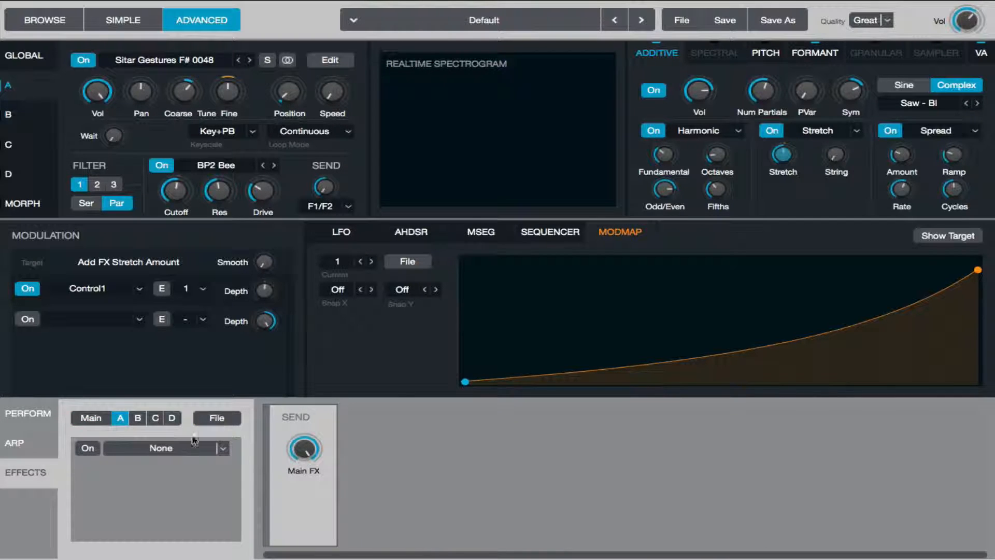
left_click(222, 448)
left_click(156, 559)
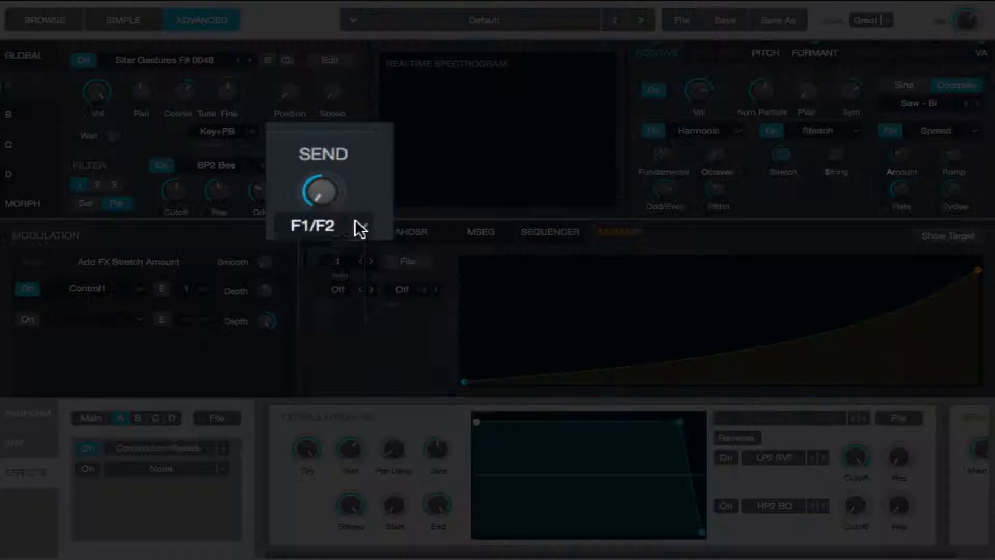
left_click(350, 205)
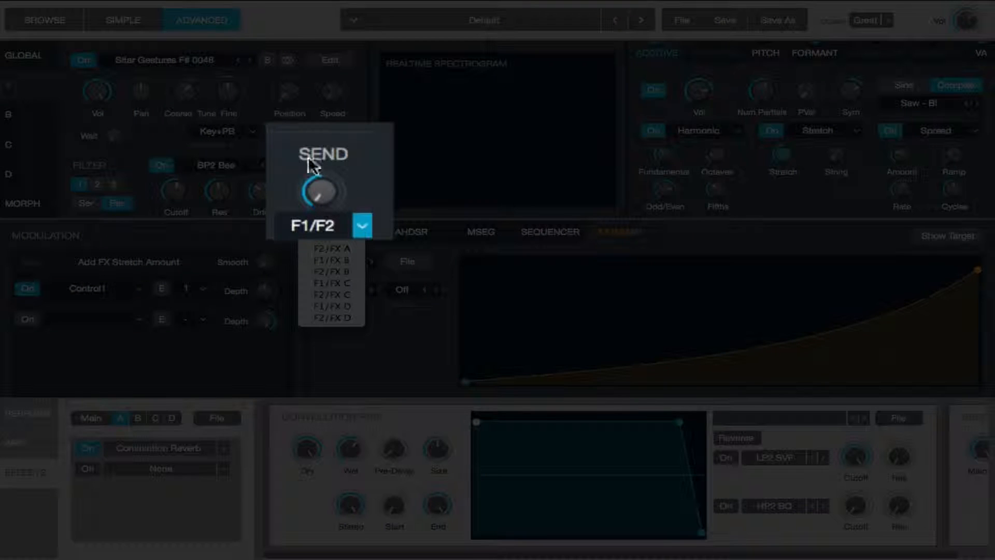
left_click(351, 246)
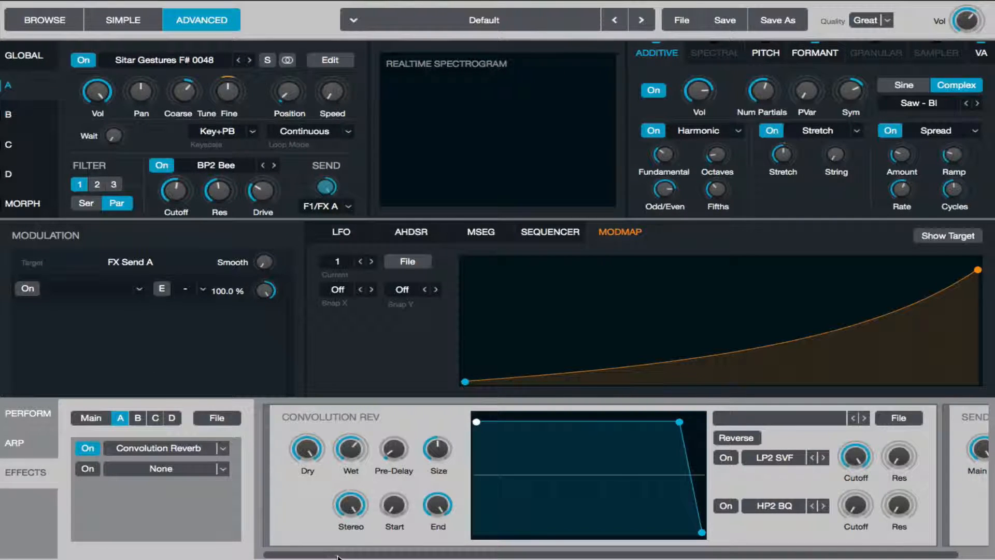
Turn effects rack A's Main FX send down to minimum and look over the Main rack's effects
left_click_drag(337, 558, 483, 558)
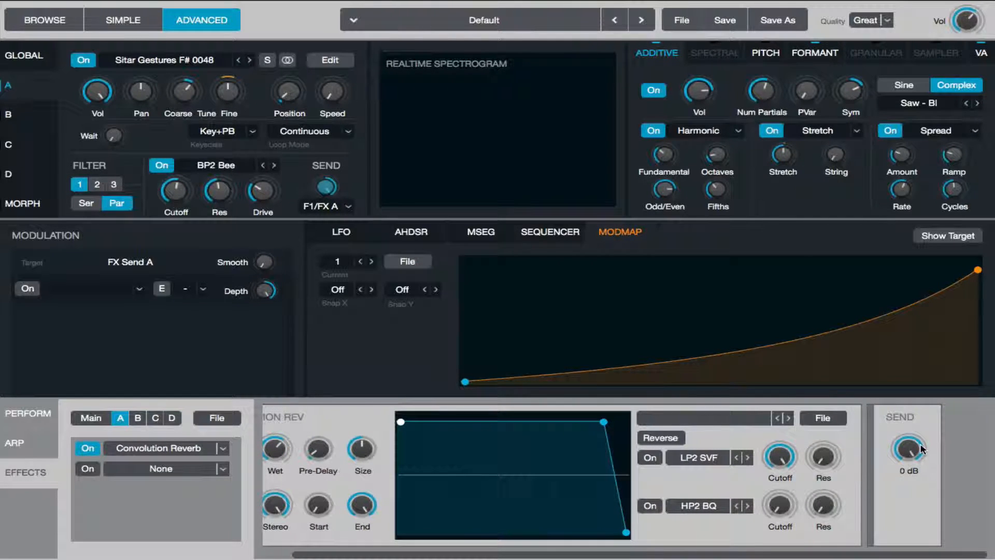
left_click_drag(909, 449, 909, 510)
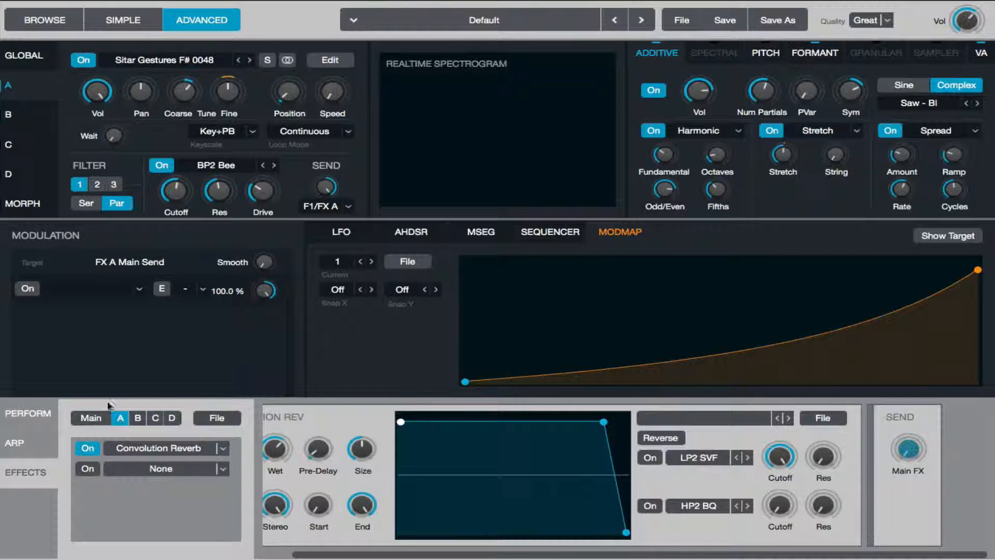
left_click(104, 419)
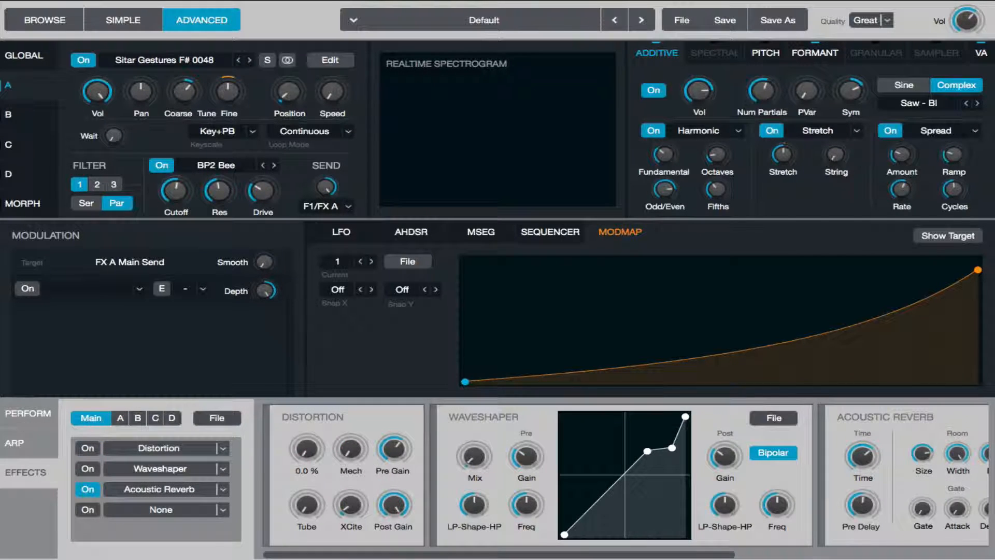
left_click(120, 418)
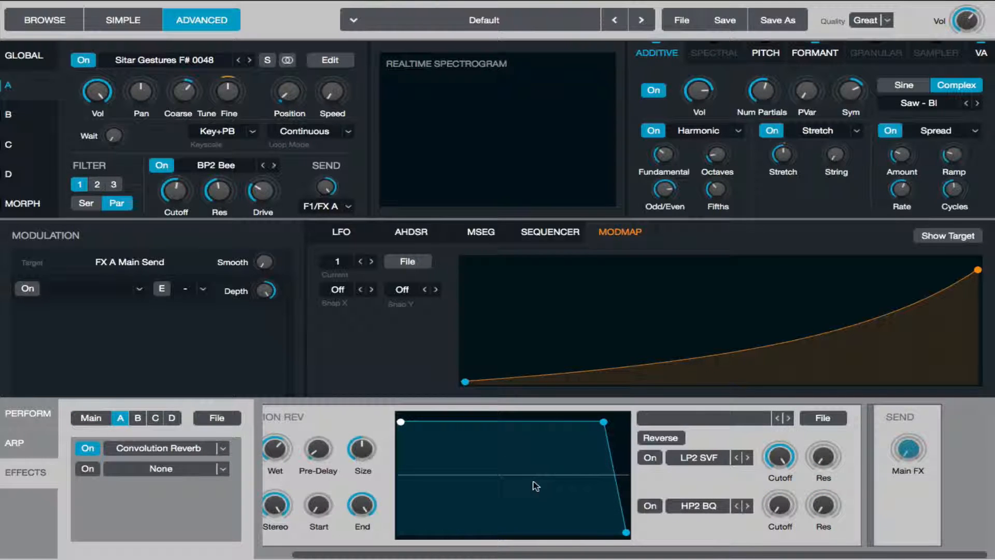
left_click_drag(515, 557, 451, 554)
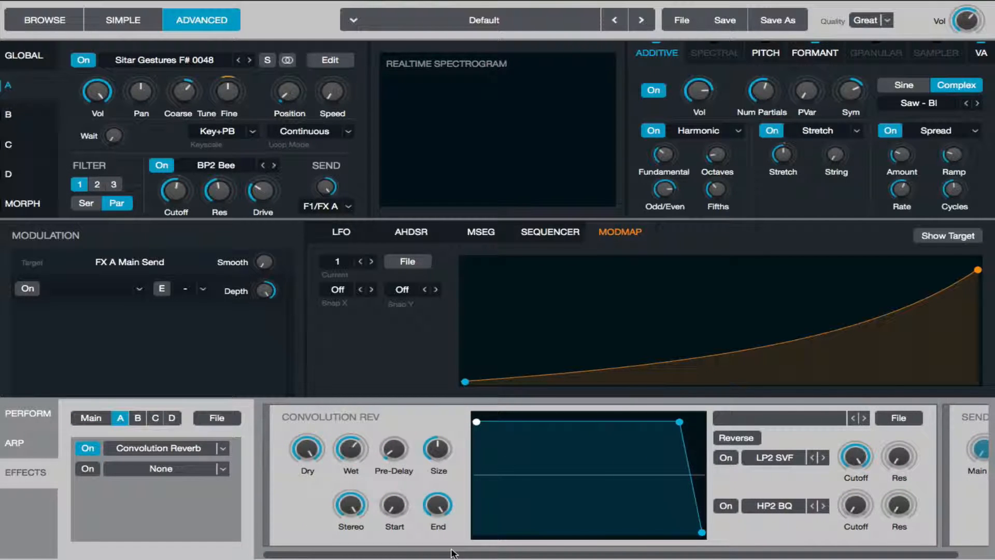
Load the impulse response Drone Tone 19 from the Warped Drone Tones into the convolution reverb
left_click(812, 426)
mouse_move(748, 437)
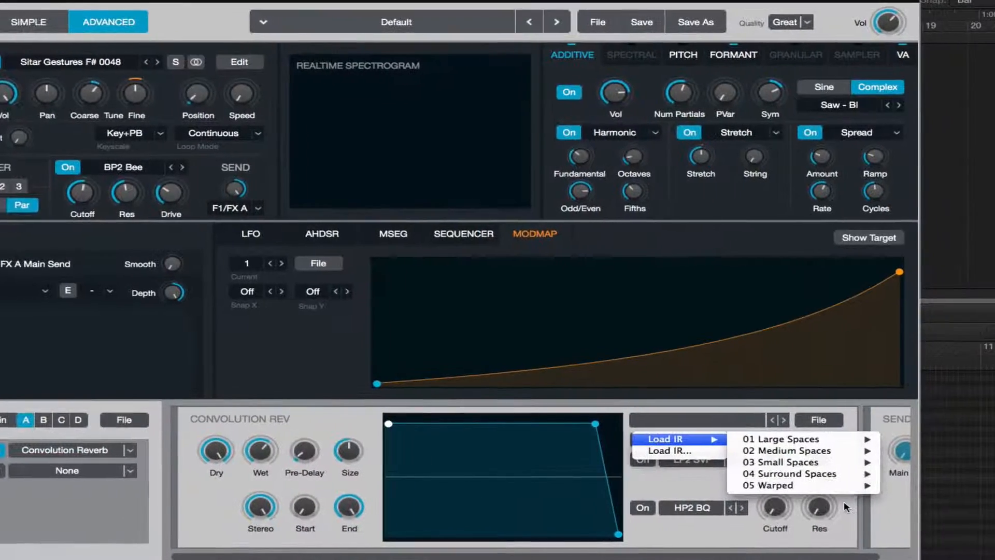
mouse_move(910, 484)
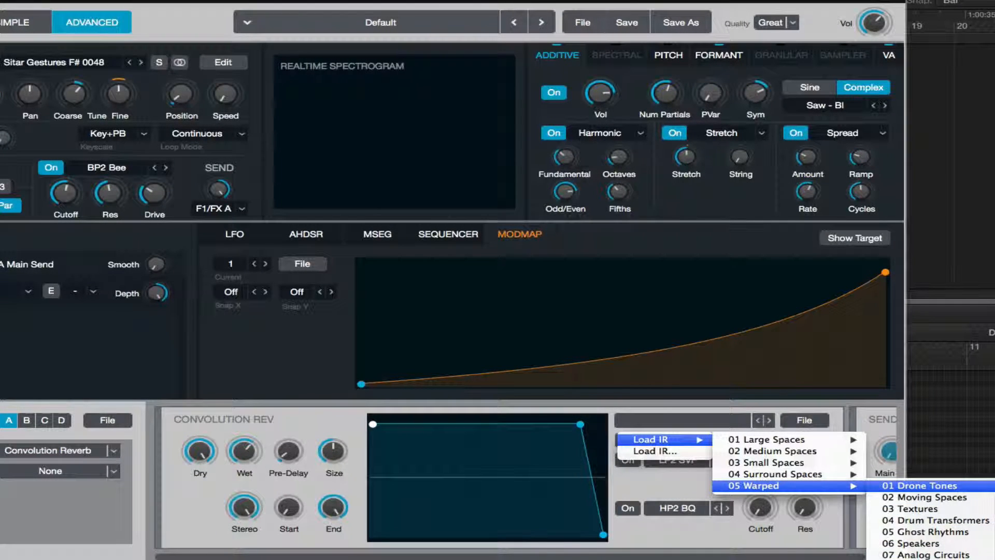
left_click(992, 485)
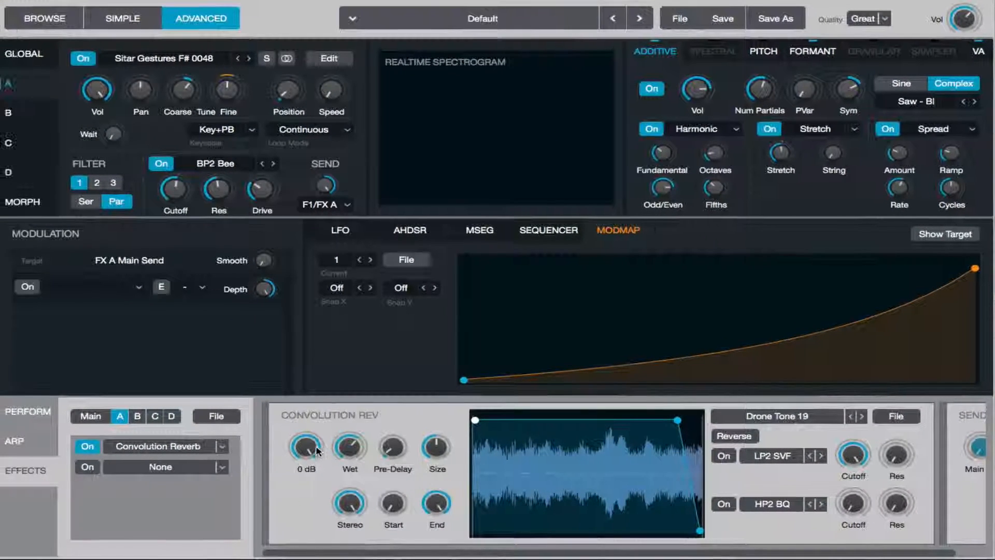
Turn the convolution reverb's dry level down to minimum, raise its wet level and select source A's send amount
left_click(199, 451)
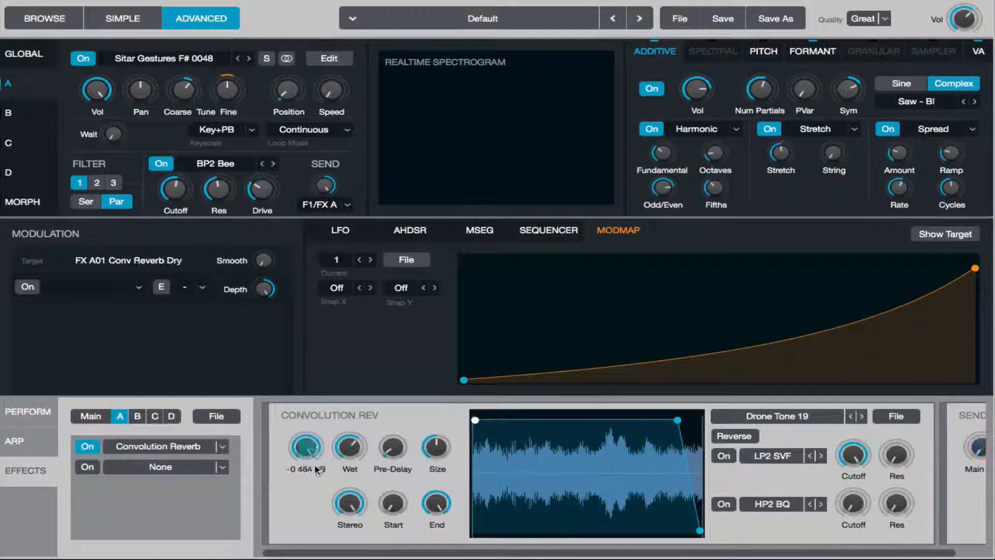
left_click(347, 445)
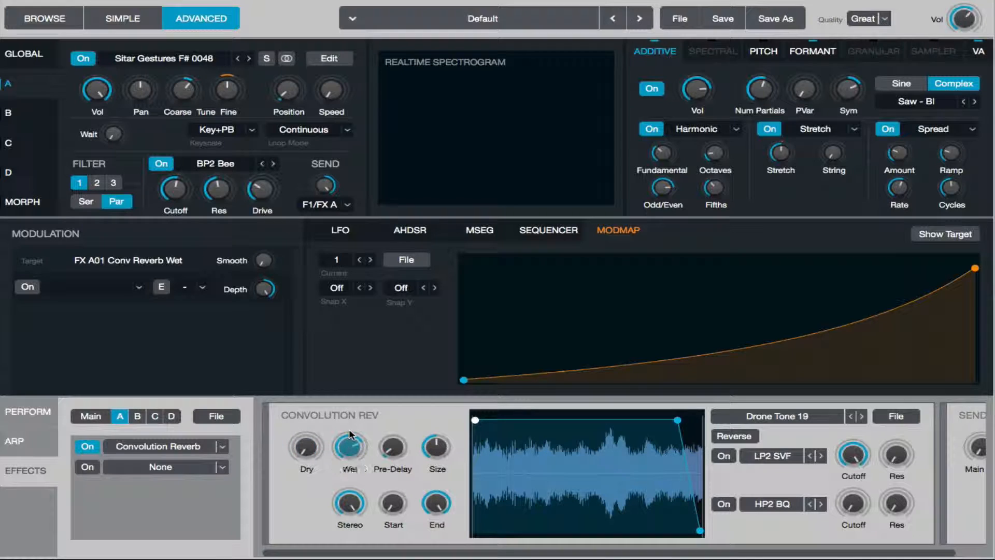
left_click(321, 185)
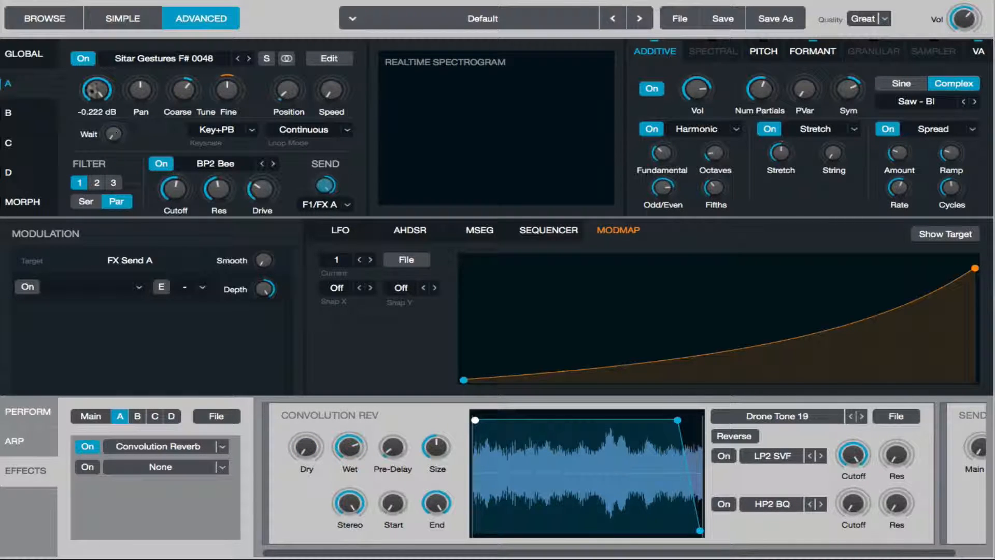
Try out lower volumes for source A, bring its volume back up and reduce the convolution reverb's wet level
left_click(101, 91)
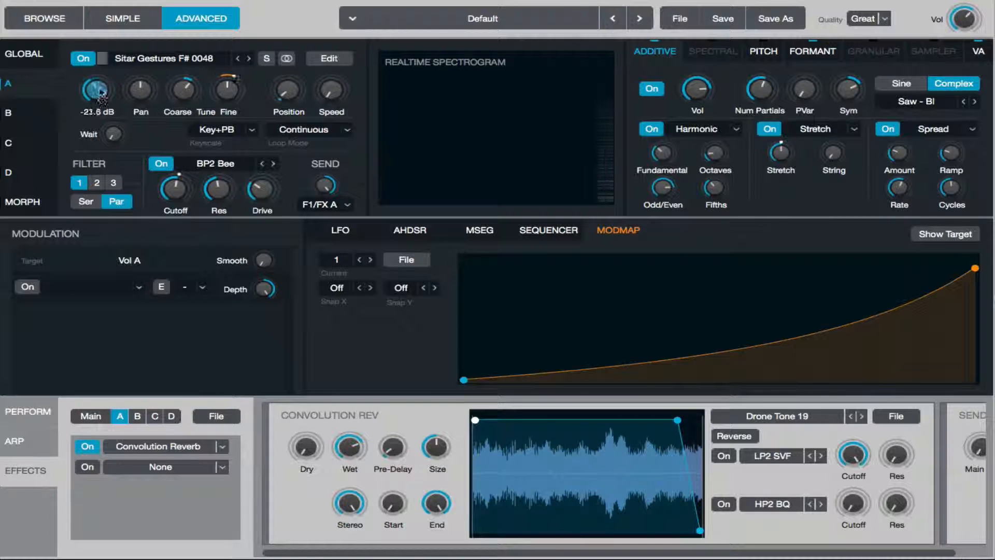
mouse_move(119, 52)
left_mouse_down()
mouse_move(119, 28)
mouse_move(119, 45)
left_mouse_up()
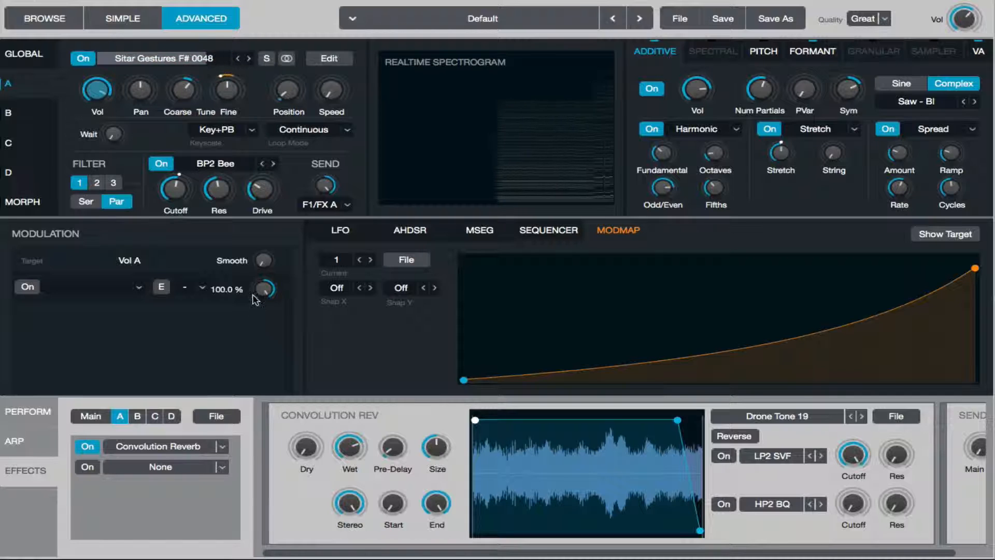
left_click(346, 450)
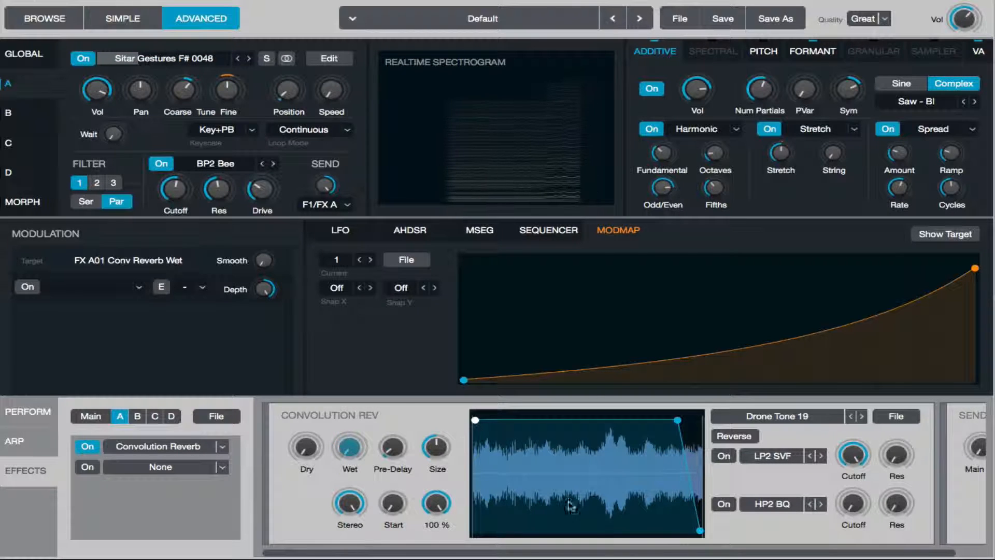
Load the impulse response Drone Tone 26 from the Warped Drone Tones into source A's convolution reverb
left_click(776, 417)
mouse_move(757, 435)
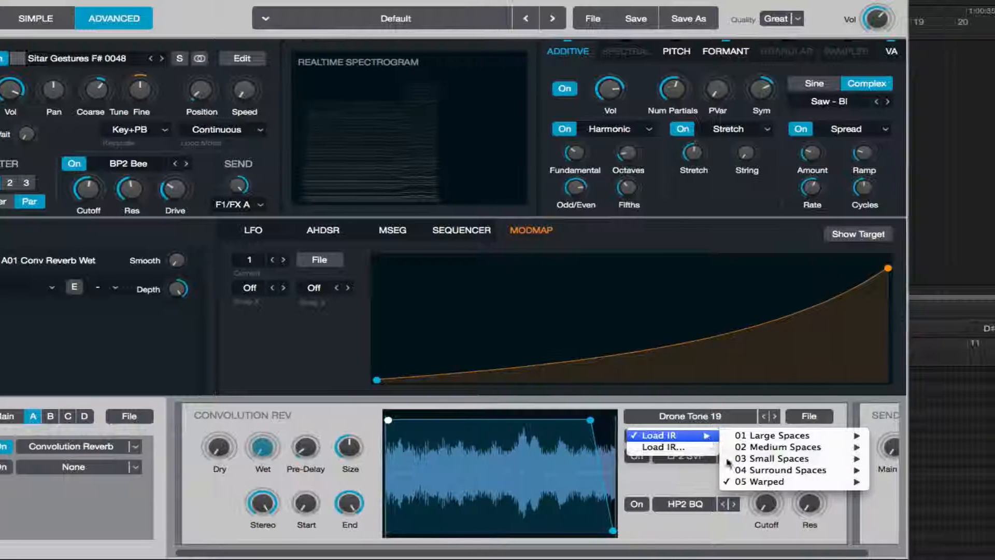
mouse_move(876, 482)
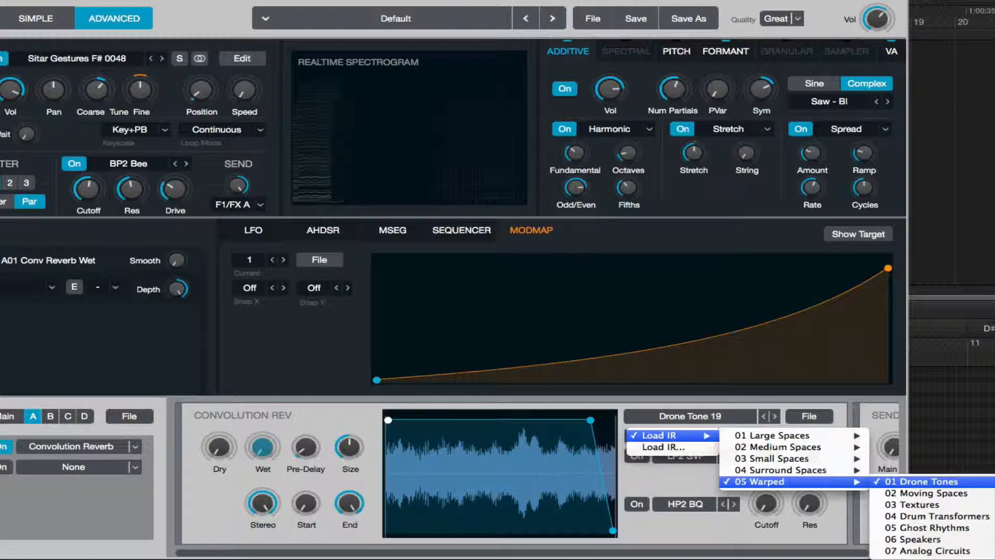
left_click(992, 475)
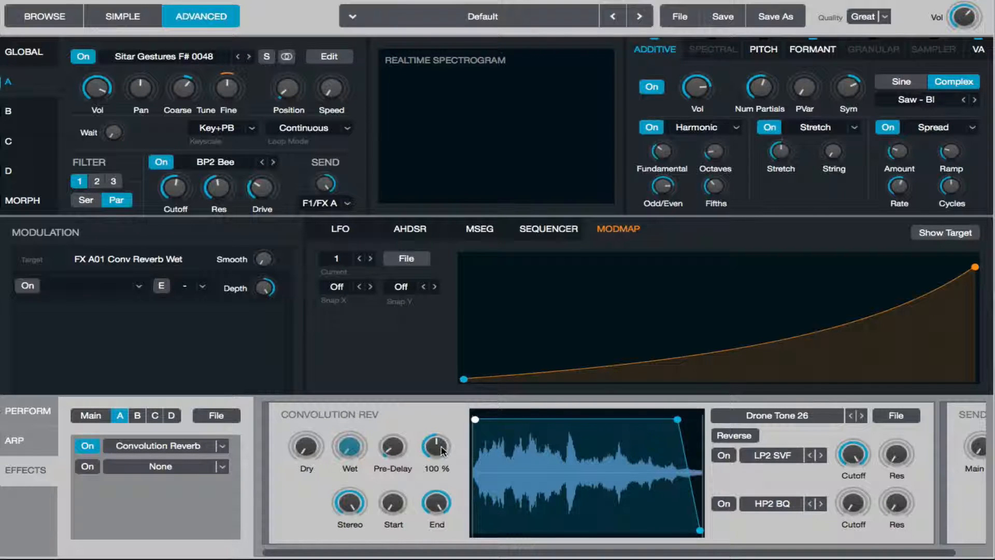
Try larger and smaller sizes for the convolution reverb and settle on about 50 %
left_click_drag(443, 455, 438, 455)
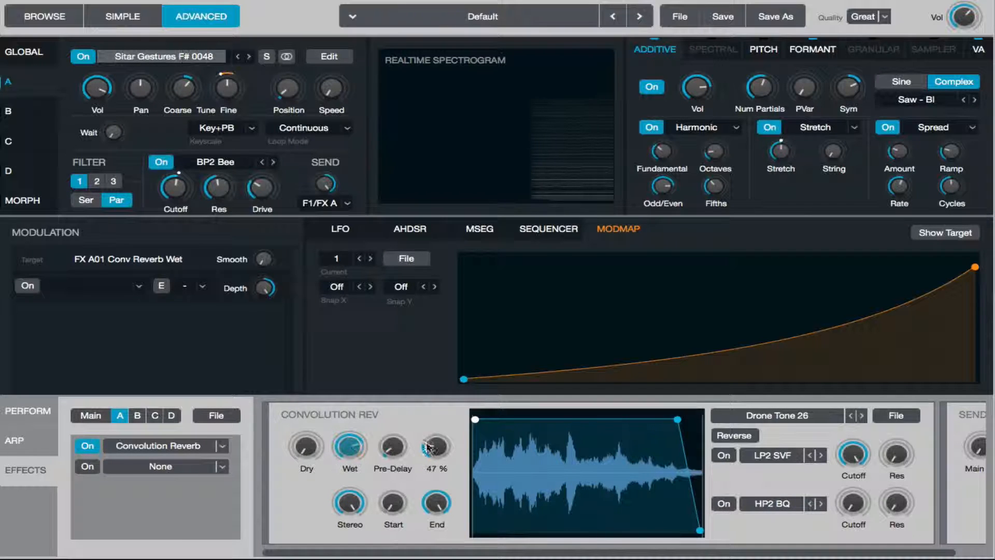
left_click_drag(432, 445, 449, 383)
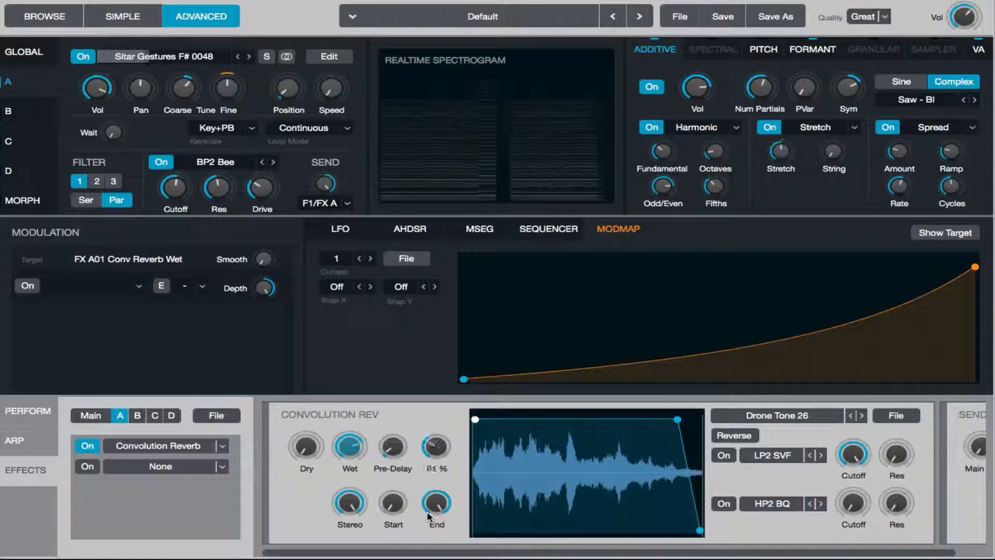
left_click_drag(435, 448, 421, 554)
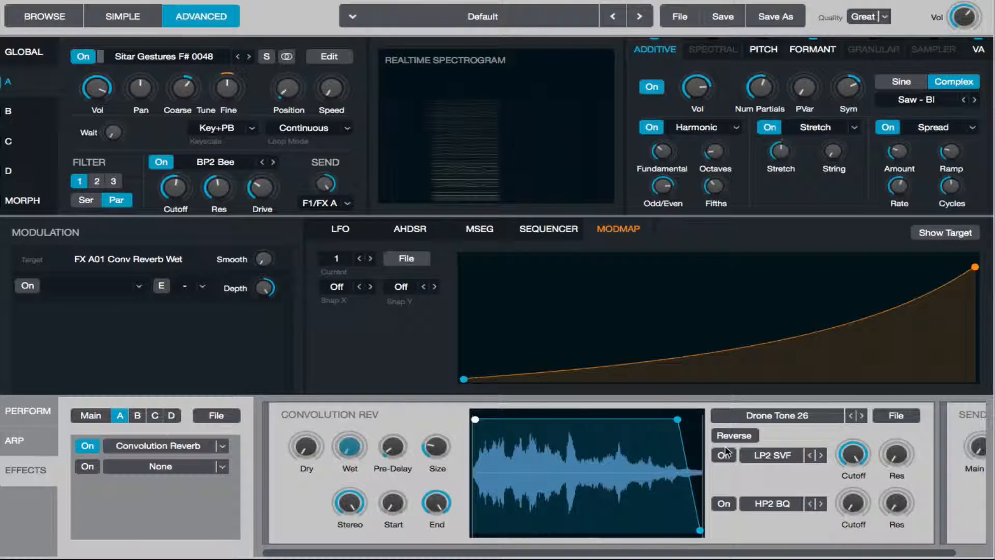
Enable the convolution reverb's first filter as Comb Neg and modulate its frequency with KeyFollow
left_click(782, 456)
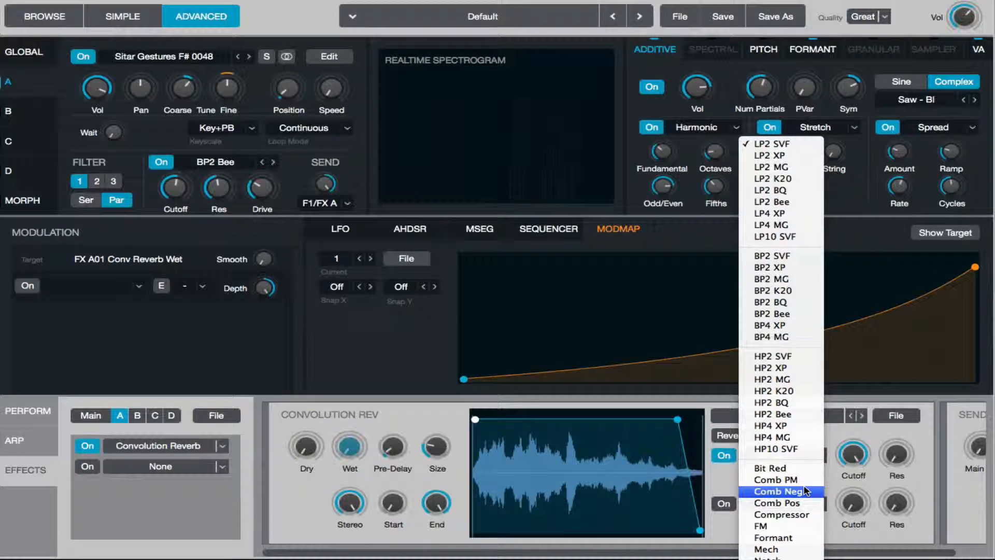
left_click(779, 491)
left_click(849, 456)
right_click(847, 452)
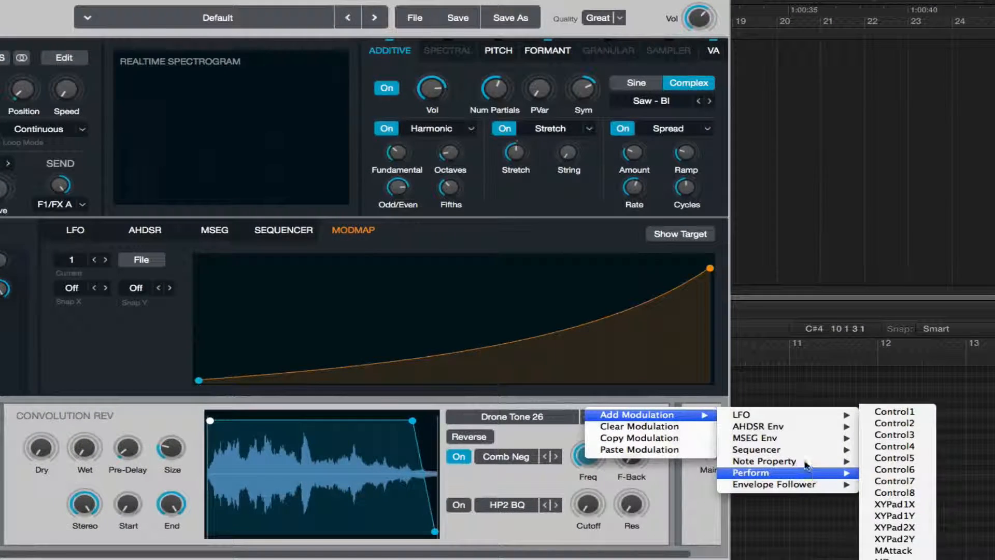
mouse_move(806, 462)
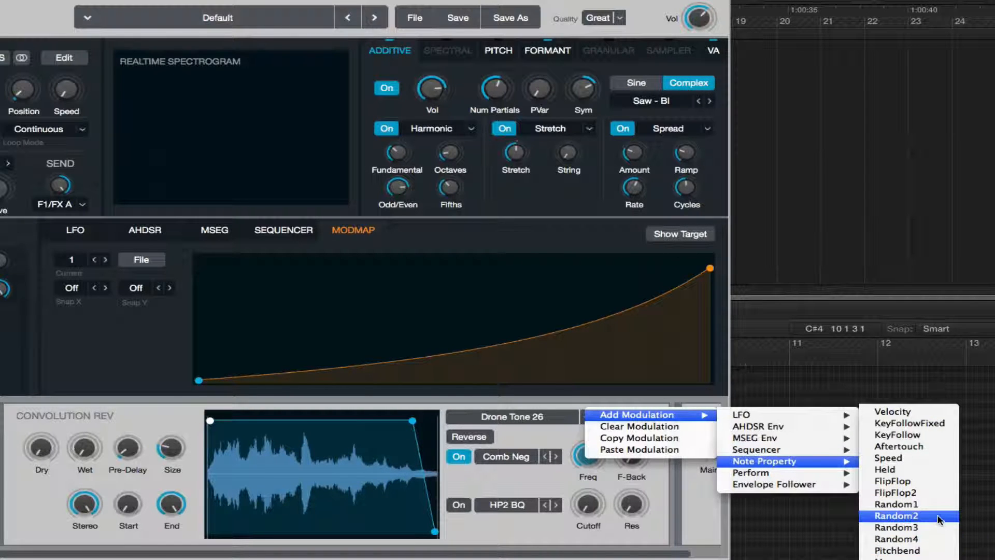
left_click(918, 435)
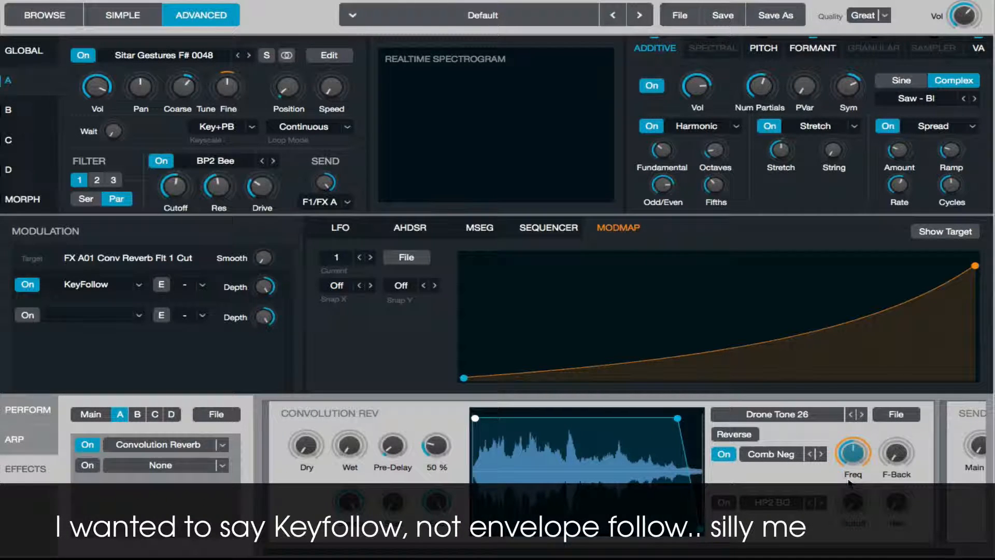
Raise the convolution reverb's wet level and set the comb filter's feedback to about 66.9 %
left_click_drag(896, 452, 898, 462)
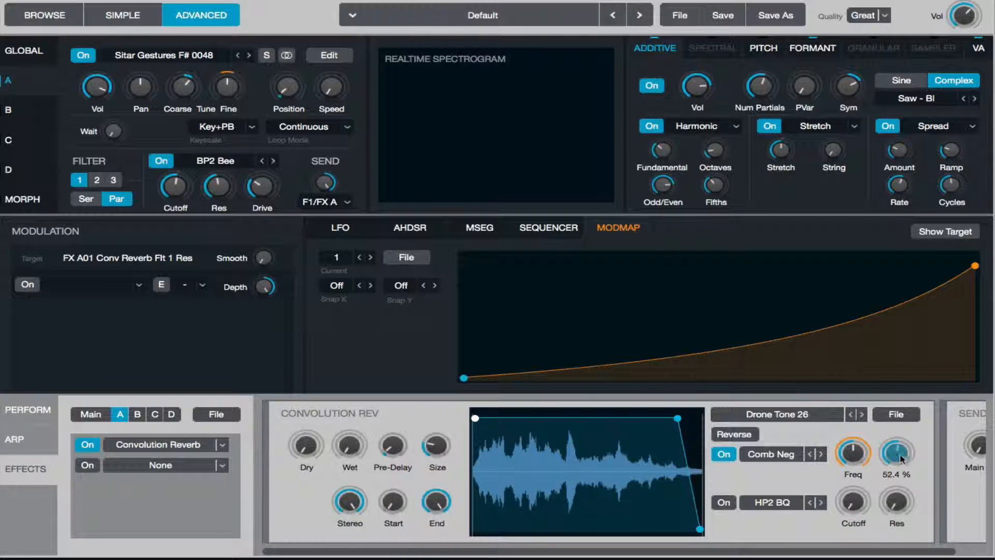
left_click(363, 447)
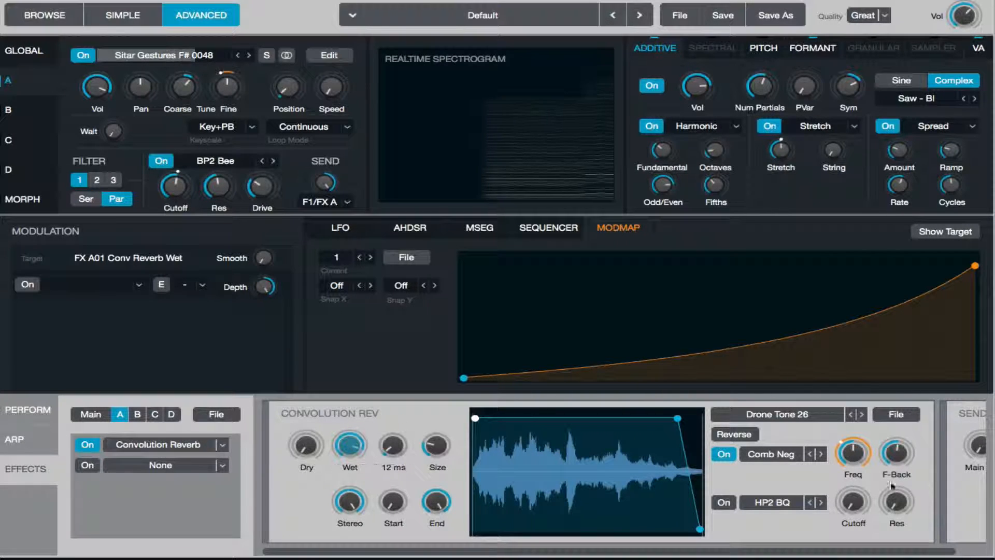
left_click(898, 455)
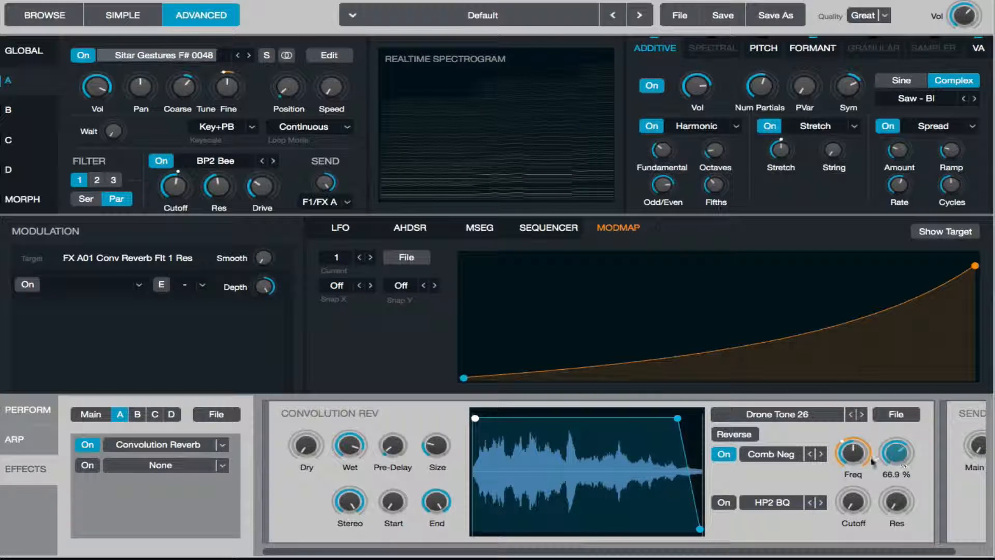
Try the Comb PM type on the reverb's first filter and return it to Comb Neg
left_click(811, 455)
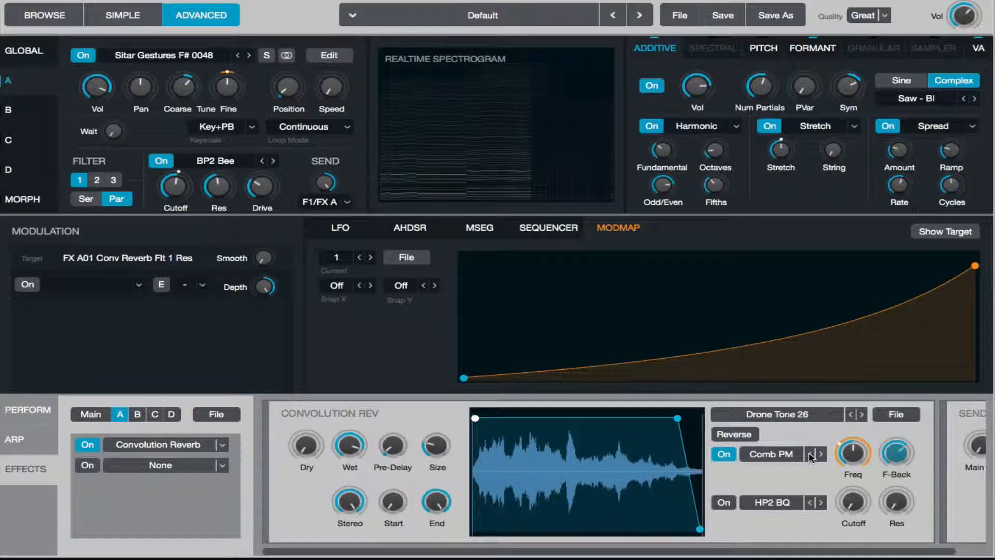
left_click(810, 455)
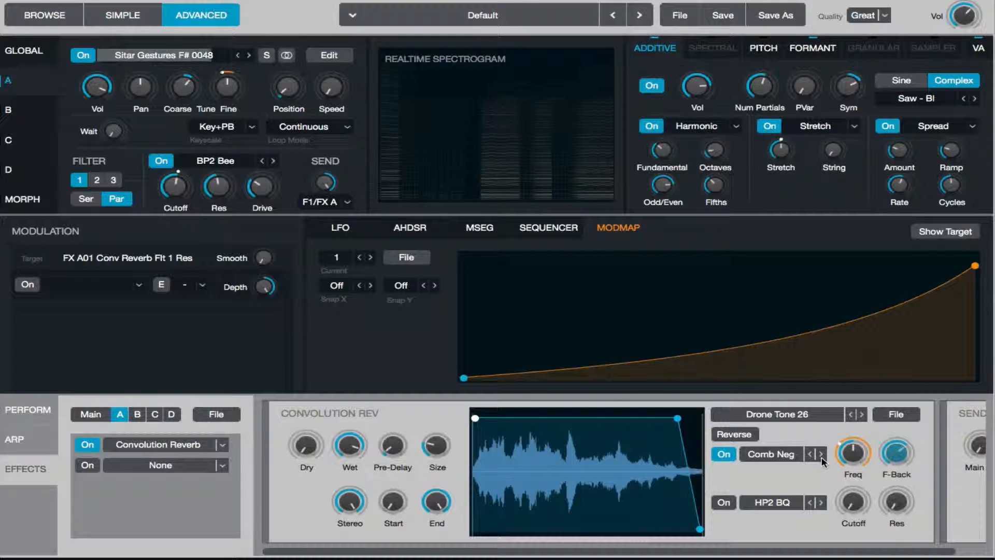
Reduce source A's send amount and load the Cathedral preset into the Main rack's acoustic reverb
left_click(98, 414)
left_click(324, 183)
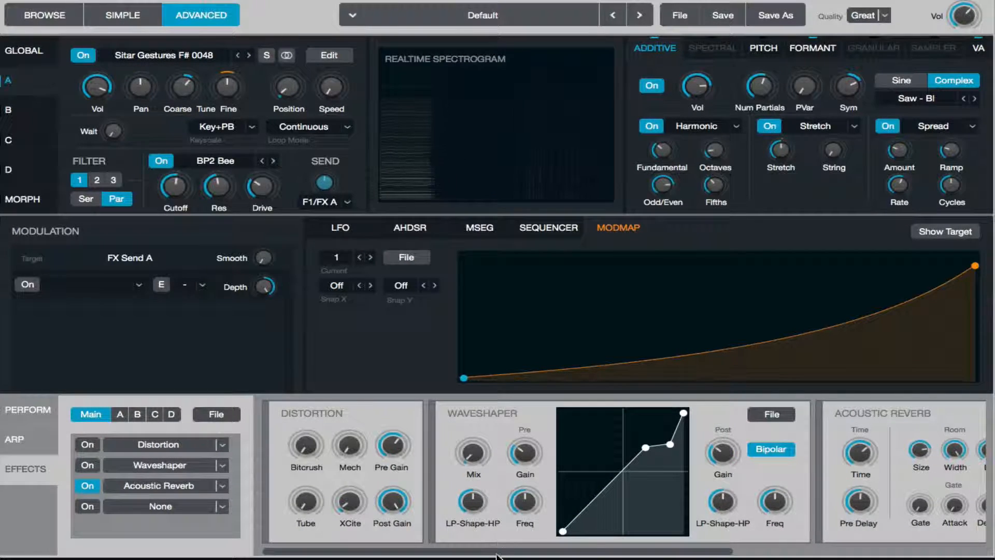
left_click_drag(532, 551, 749, 547)
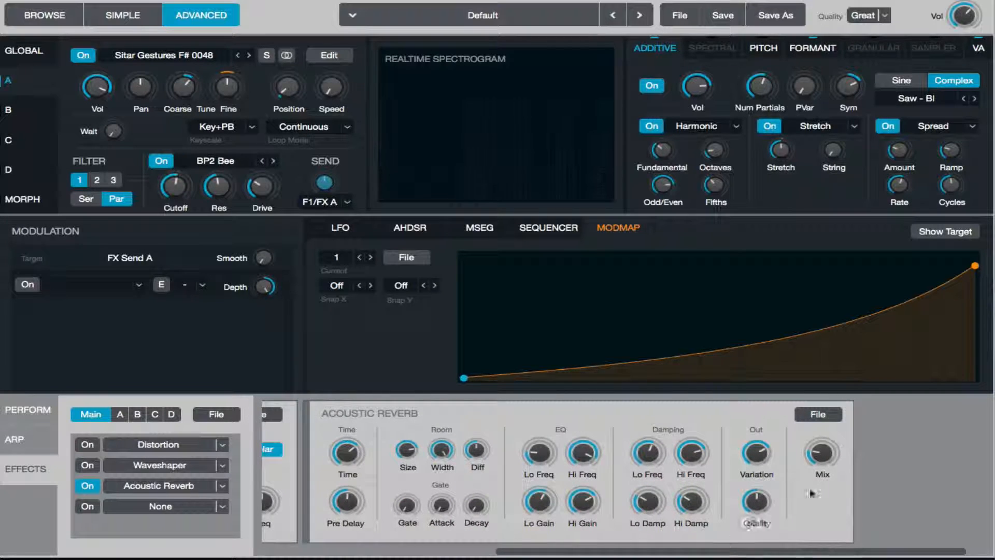
left_click(829, 441)
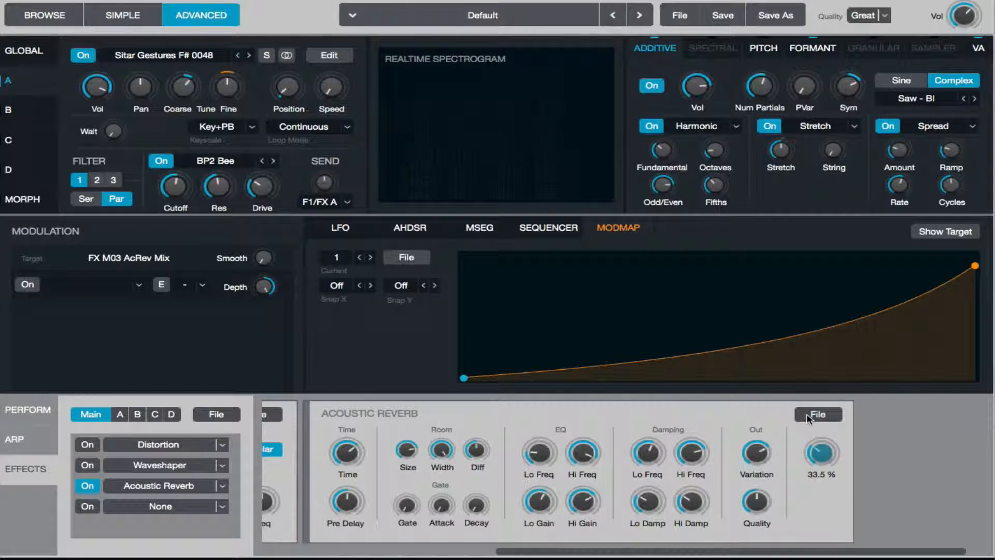
left_click(817, 414)
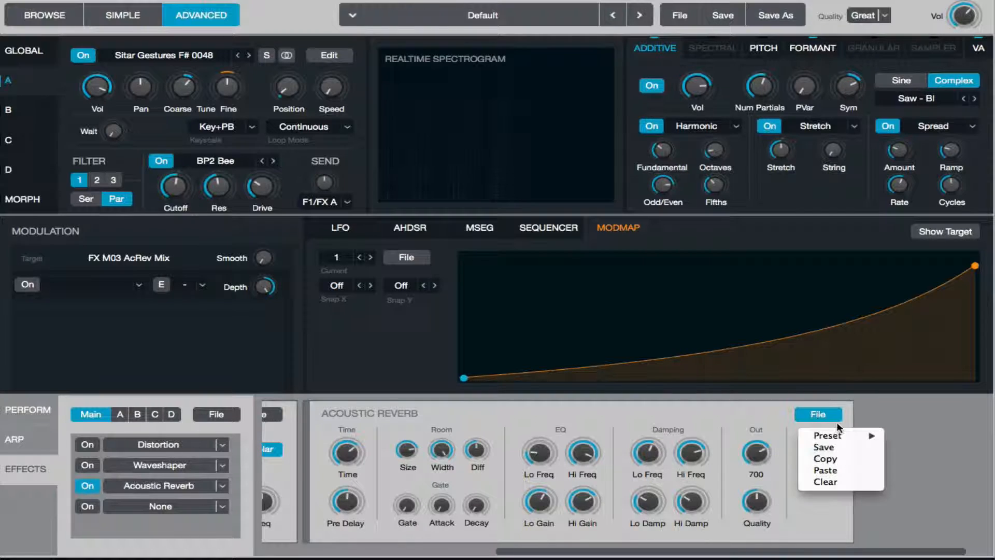
mouse_move(860, 435)
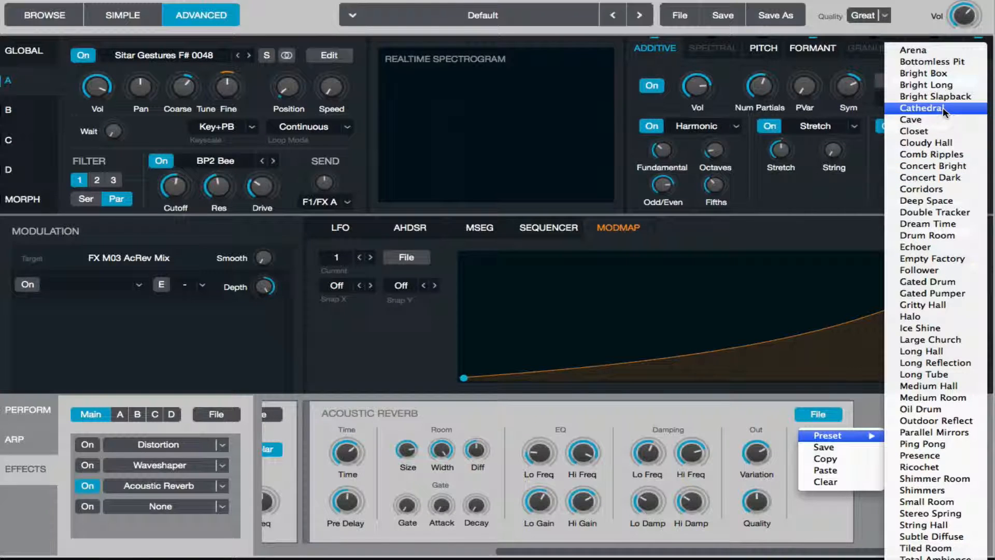
left_click(923, 107)
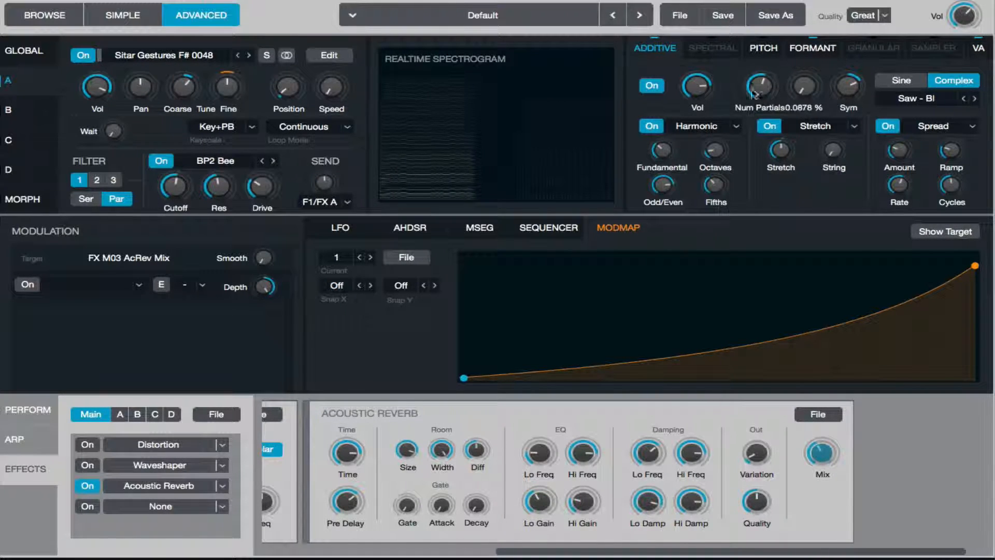
Try out different Fundamental, Octaves, Odd/Even and Fifths amounts in source A's additive Harmonic effect
left_click(663, 150)
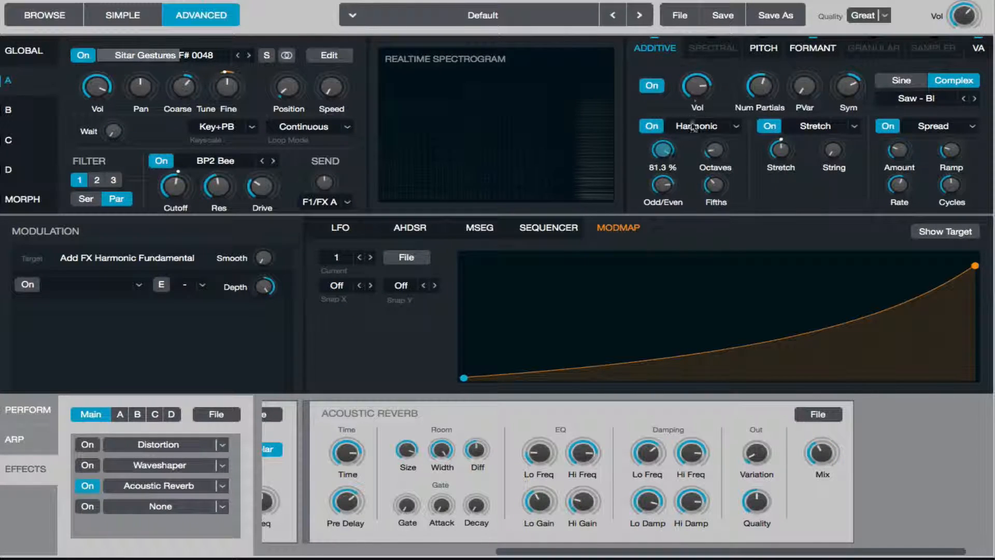
left_click(714, 152)
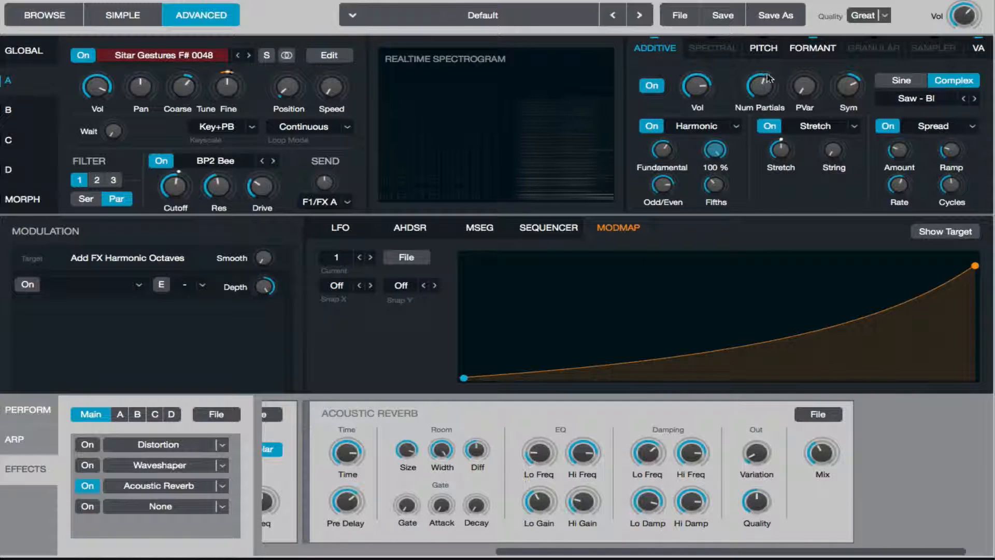
left_click(663, 185)
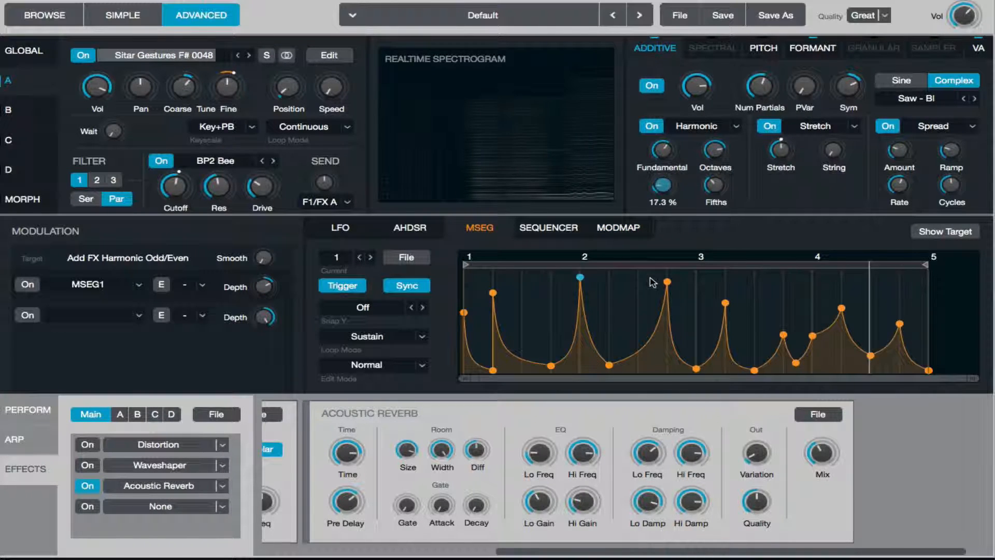
left_click(714, 185)
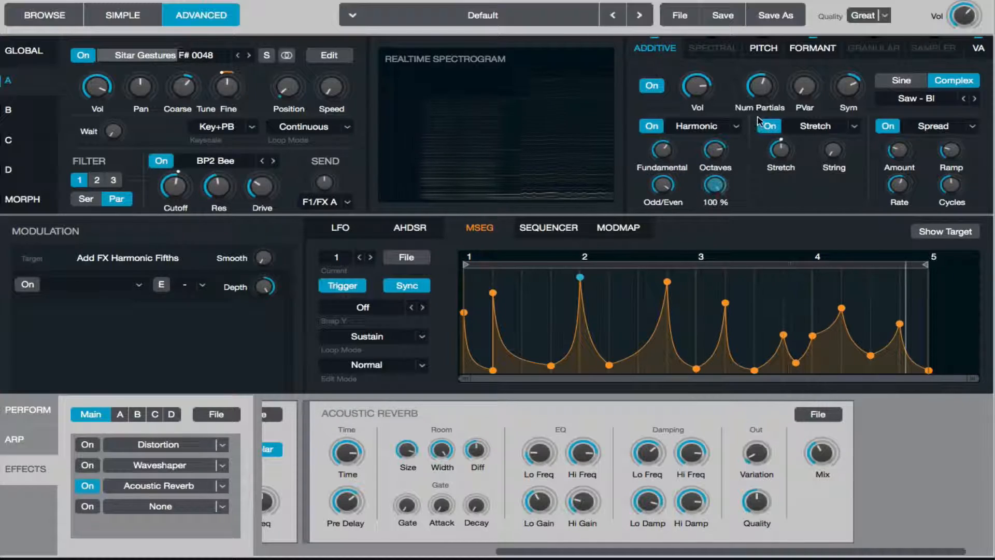
left_click_drag(755, 141, 710, 170)
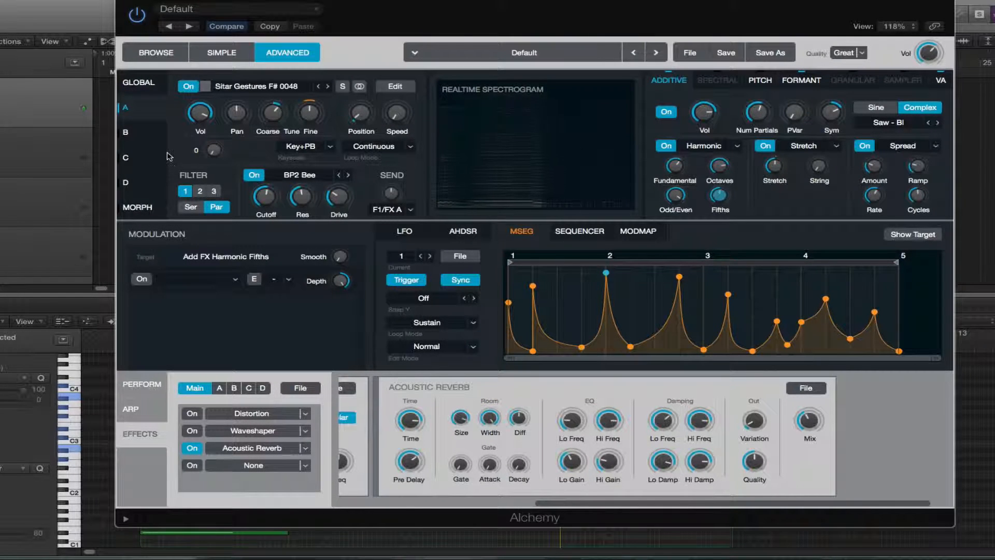
Copy source A and paste it into source B
left_click(127, 132)
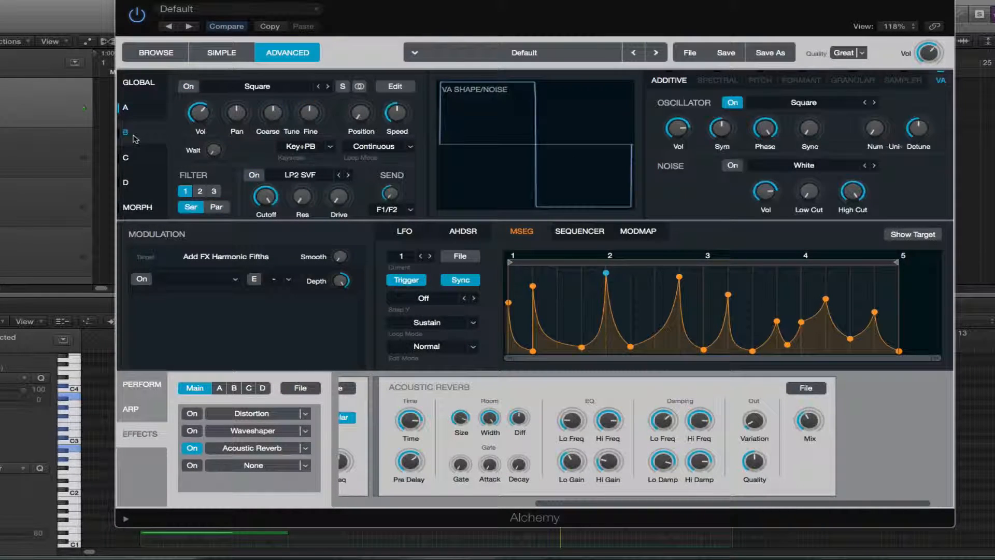
left_click(253, 88)
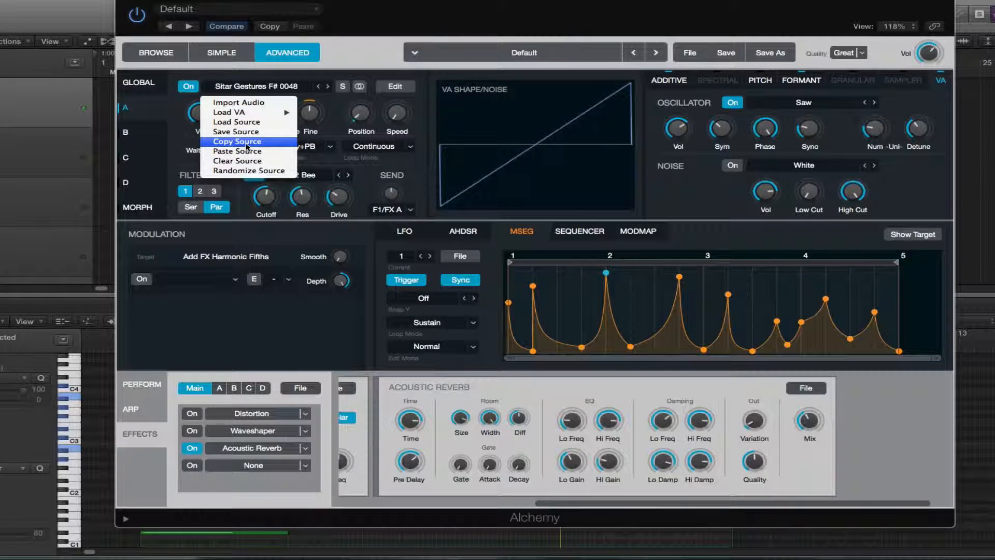
left_click(263, 147)
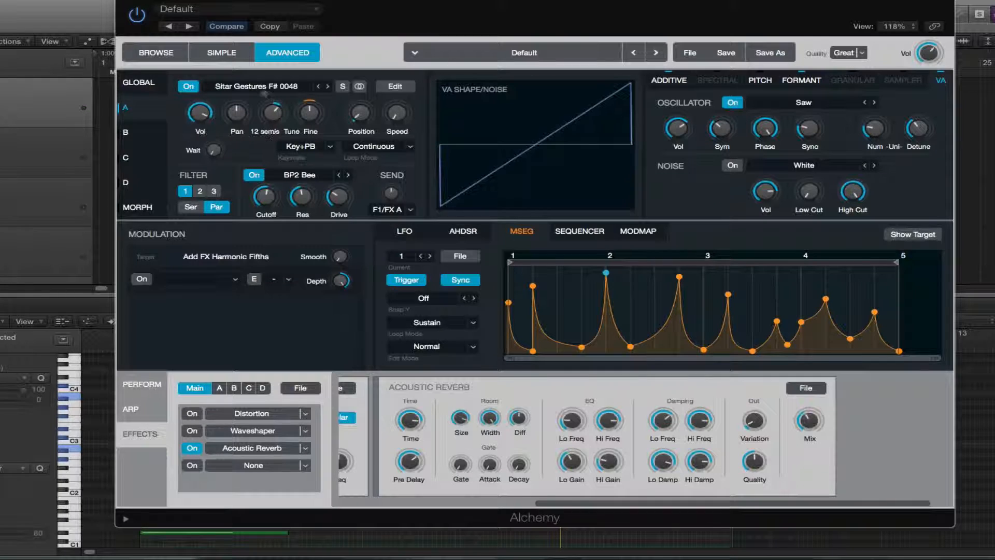
left_click(150, 132)
left_click(256, 86)
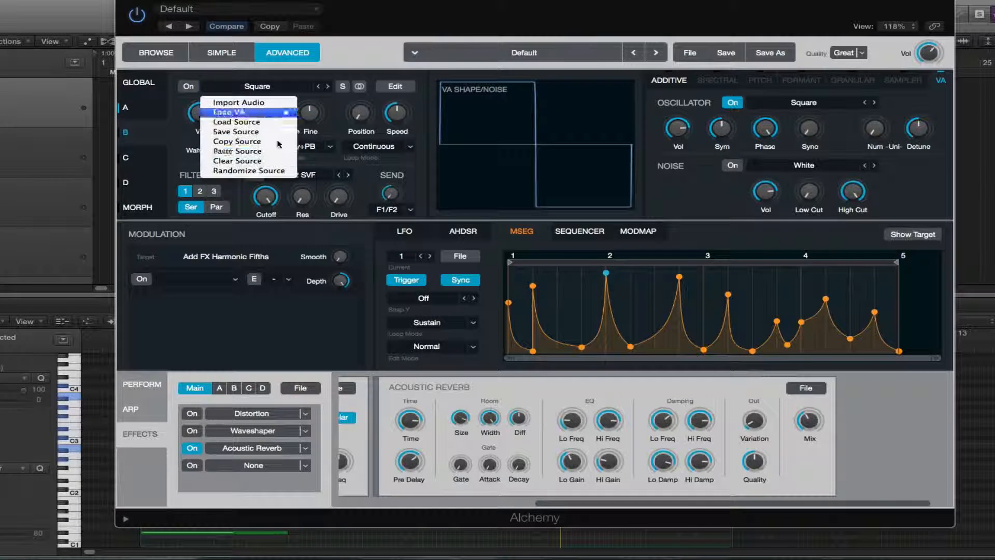
left_click(251, 150)
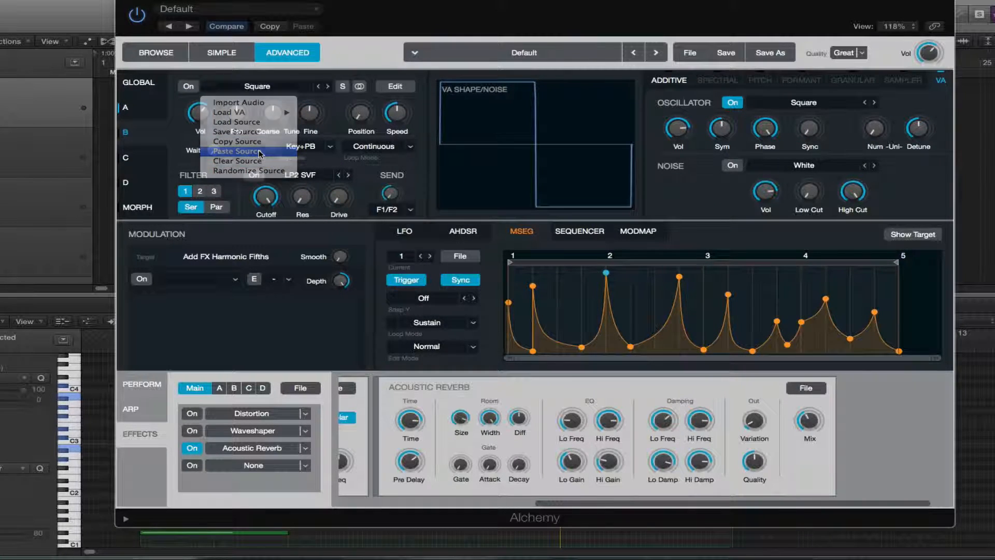
Modulate source B's volume with a new AHDSR envelope that has zero sustain and a 0.21 s decay
left_click(204, 115)
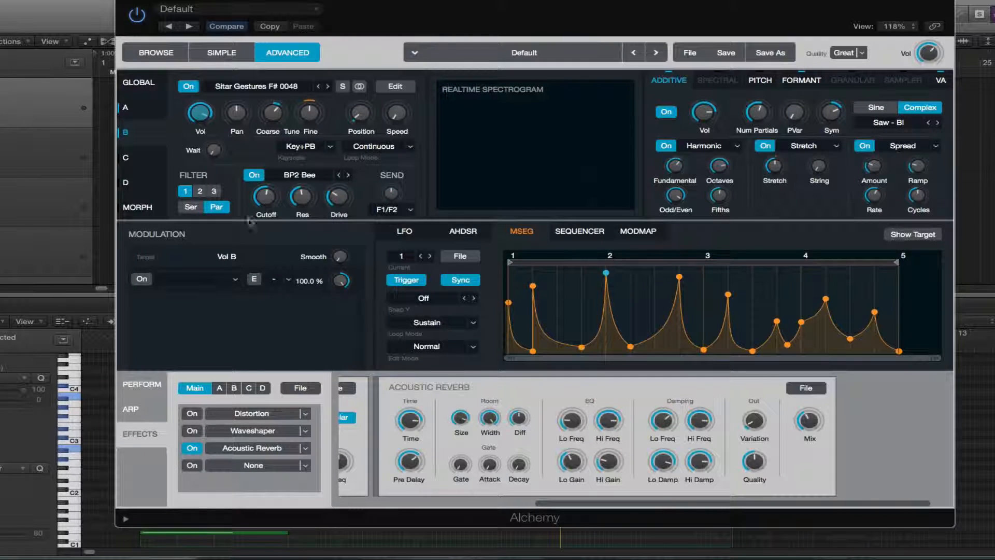
mouse_move(203, 112)
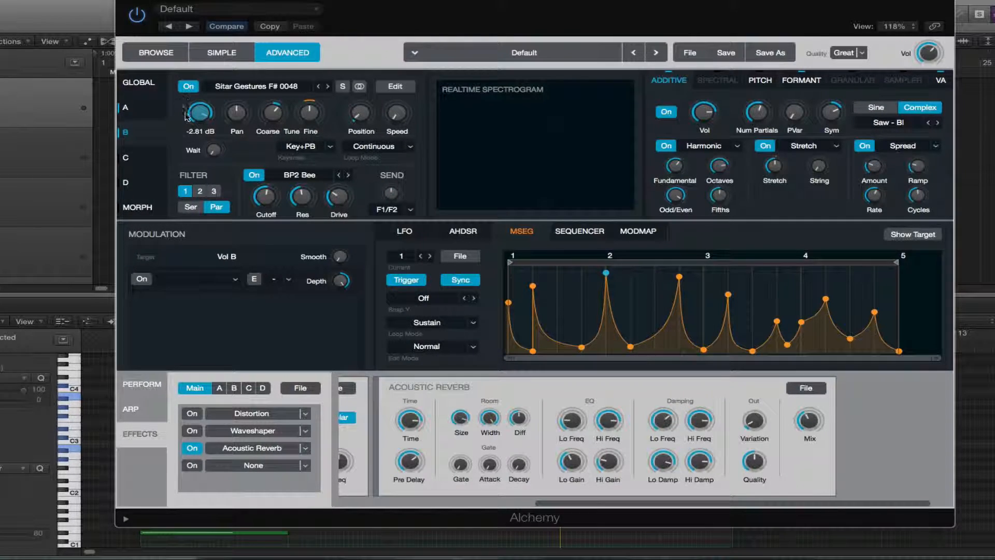
left_click(233, 280)
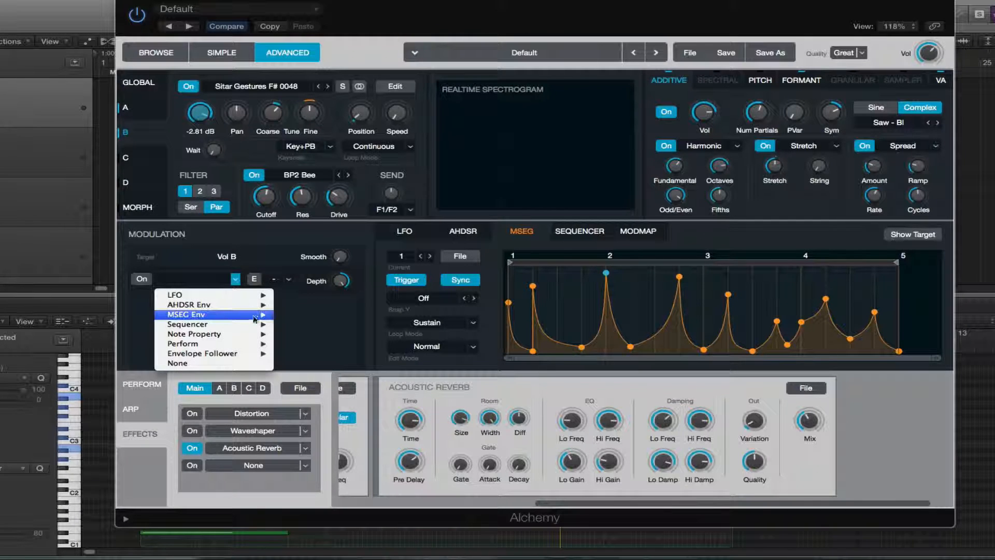
mouse_move(250, 305)
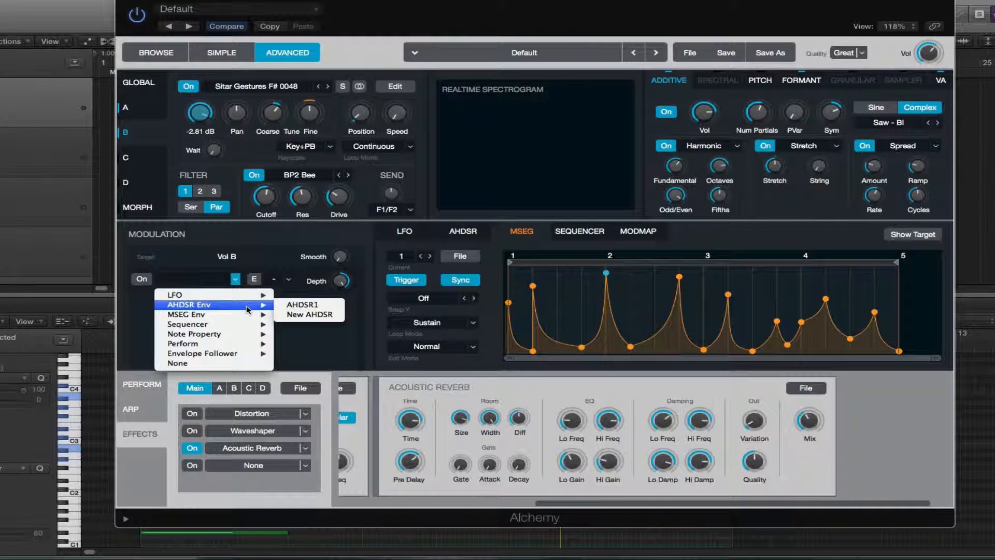
left_click(297, 315)
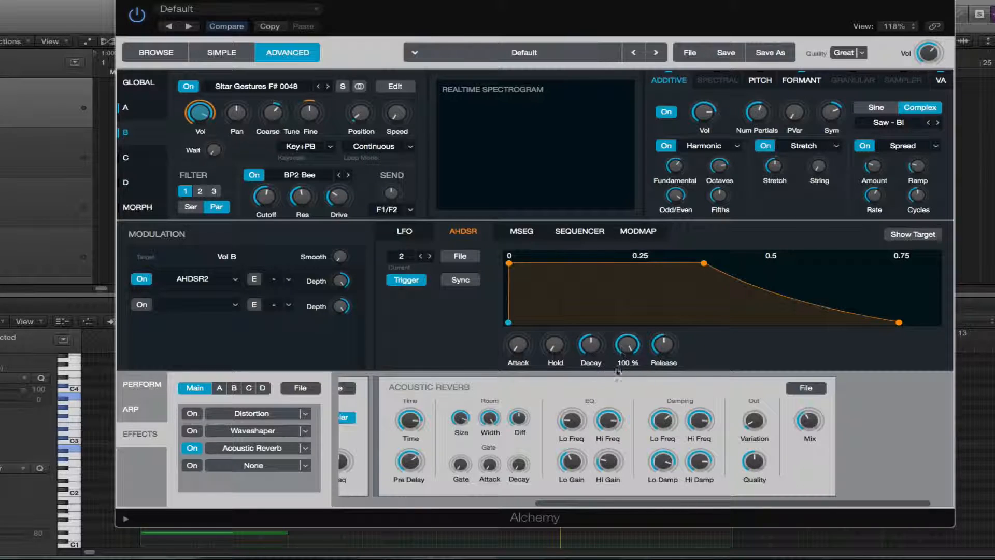
left_click_drag(622, 353, 573, 434)
left_click_drag(592, 347, 593, 367)
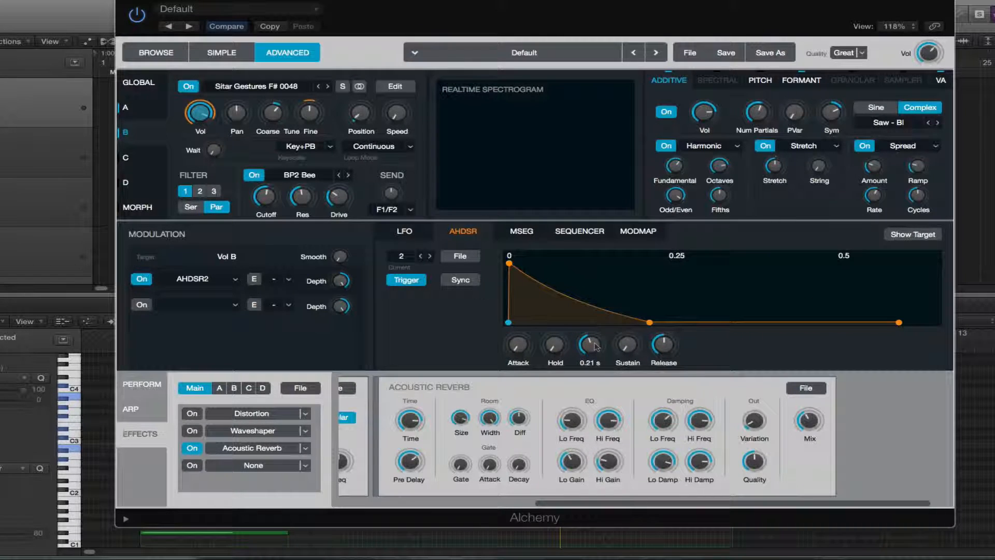
Solo source B, raise its volume and send amount, and reset its coarse tuning to zero
left_click(344, 86)
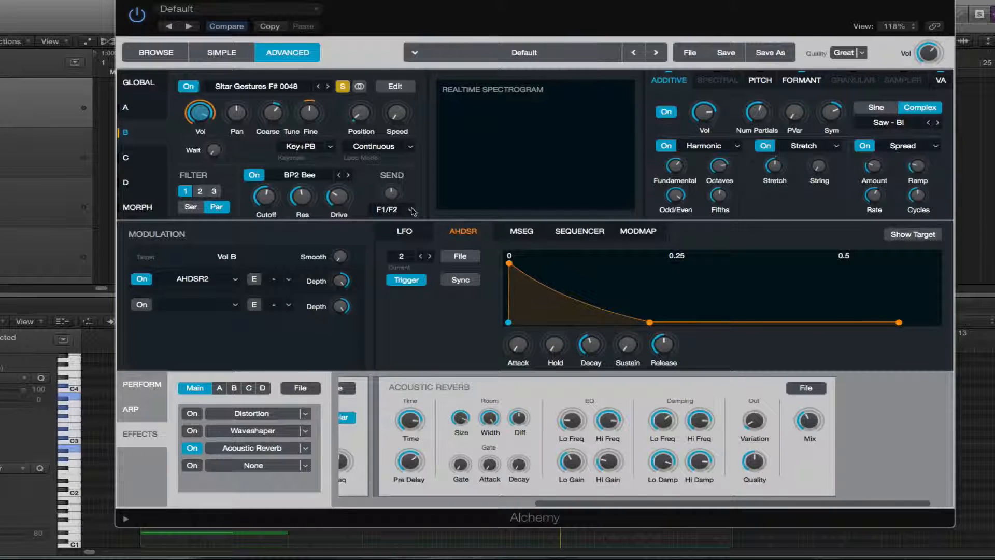
left_click(391, 194)
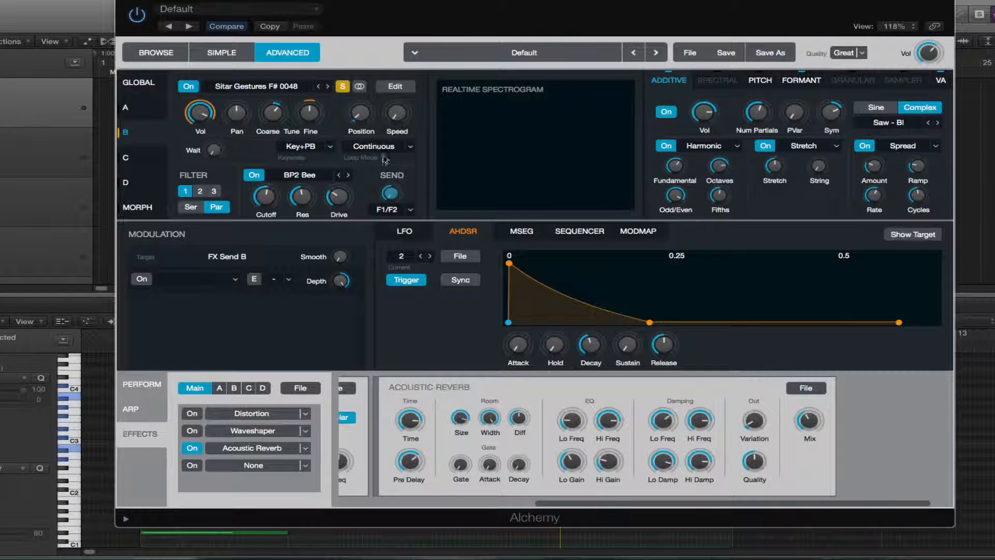
left_click(202, 111)
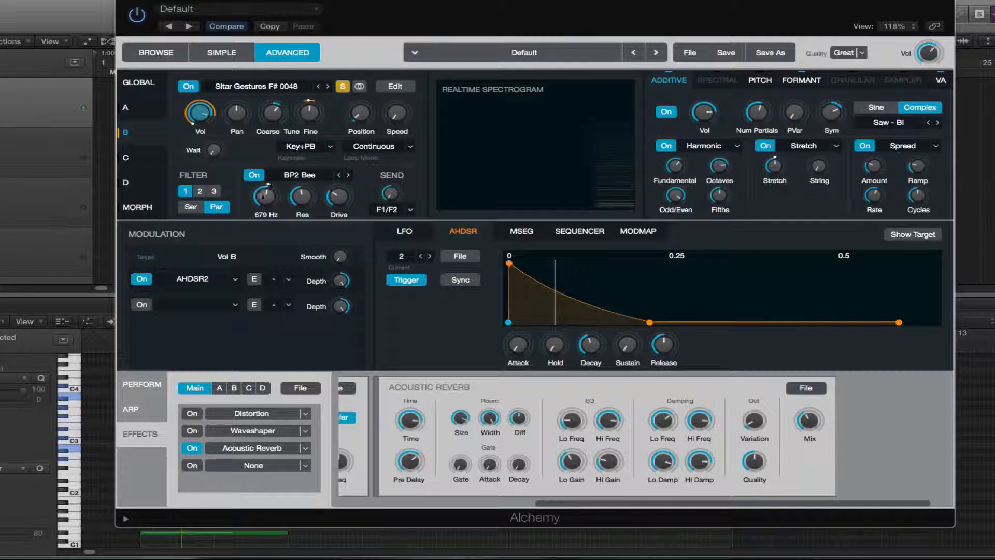
left_click(254, 175)
left_click(196, 191)
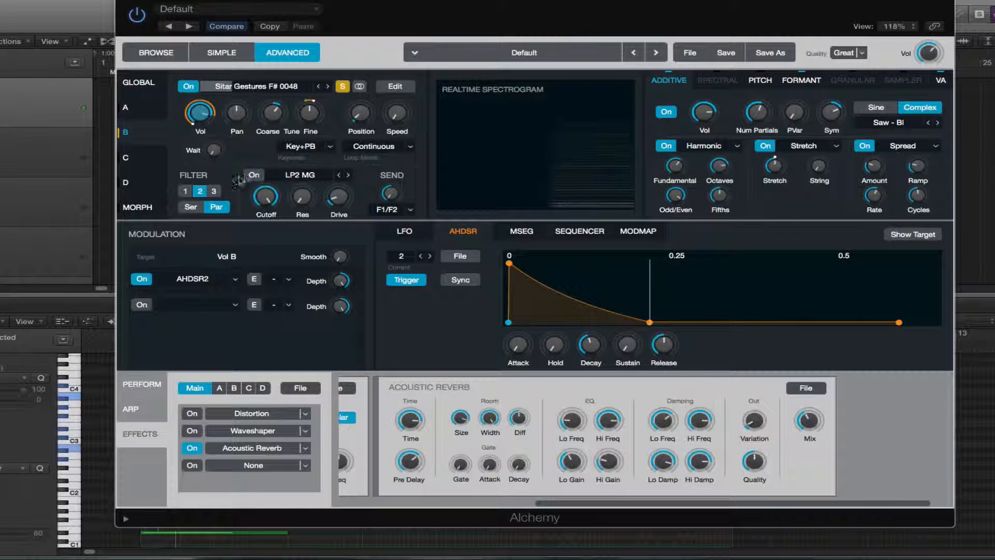
left_click(273, 115)
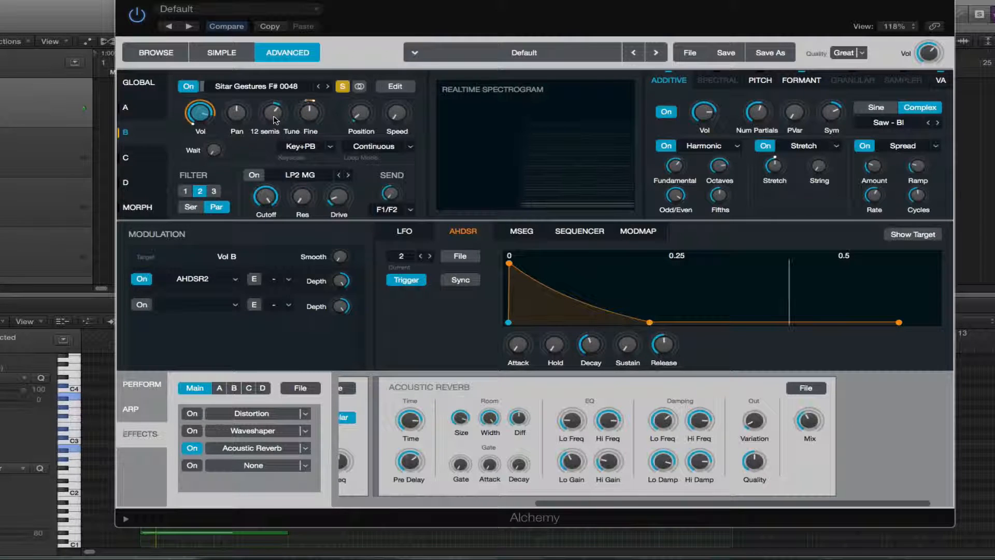
Check source B's second and third filters and increase its send amount further
left_click(214, 191)
left_click(254, 175)
left_click(255, 177)
left_click(200, 192)
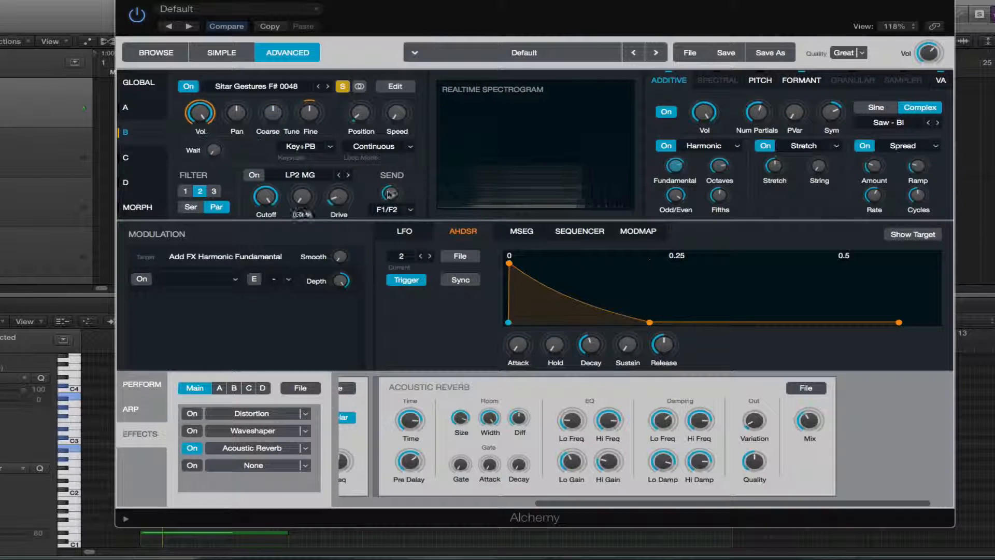
left_click(392, 194)
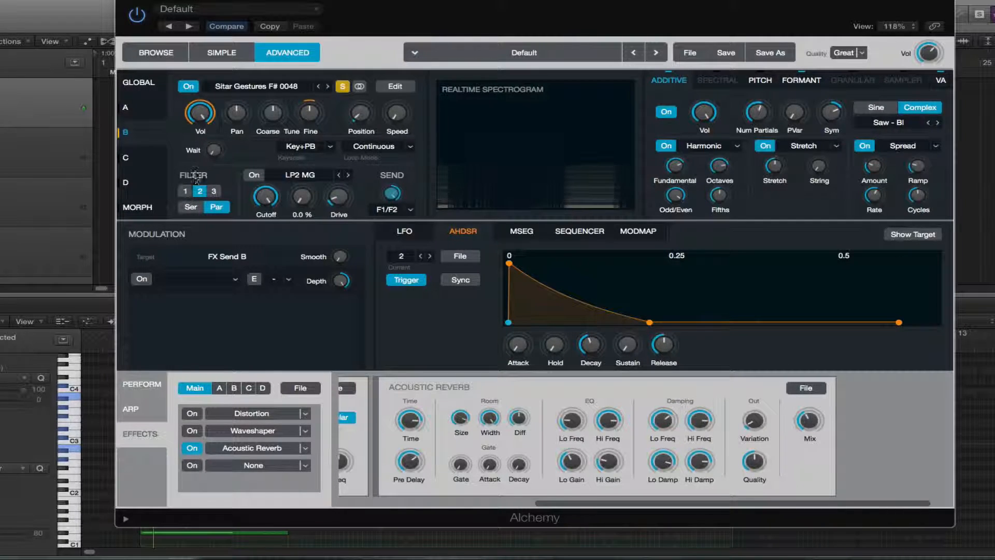
Change source B's filter 1 to LP2 SVF and modulate its cutoff with a new AHDSR envelope
left_click(186, 191)
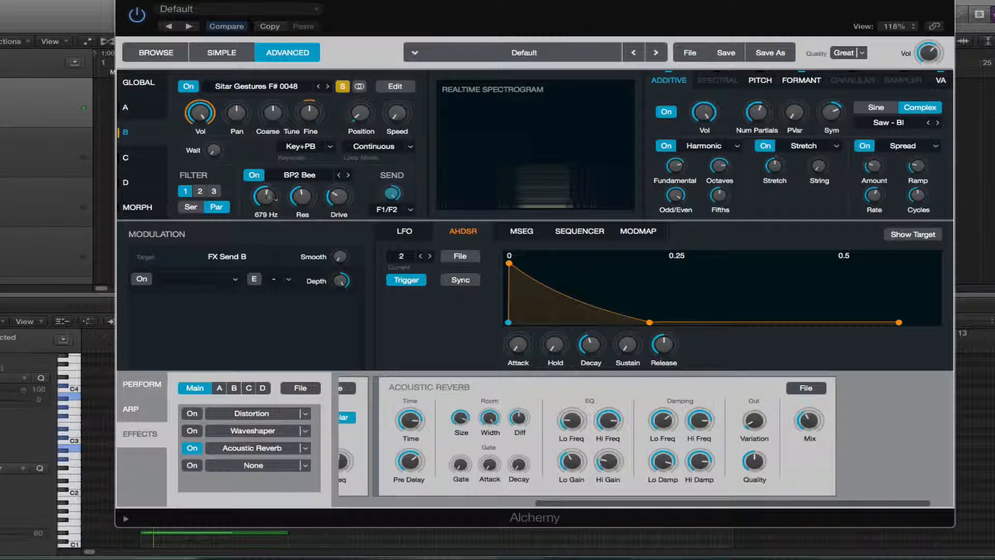
left_click(301, 175)
left_click(315, 194)
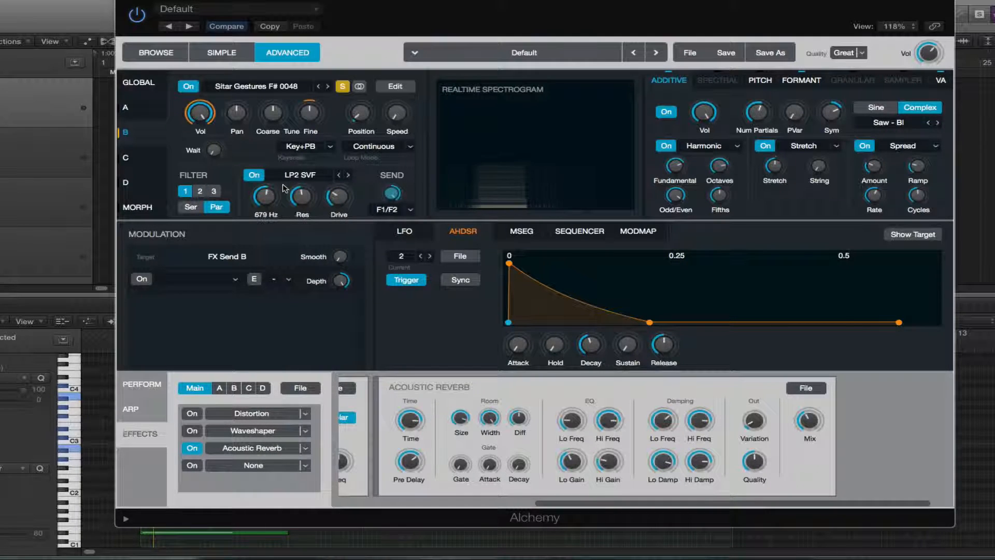
left_click(227, 272)
left_click(235, 279)
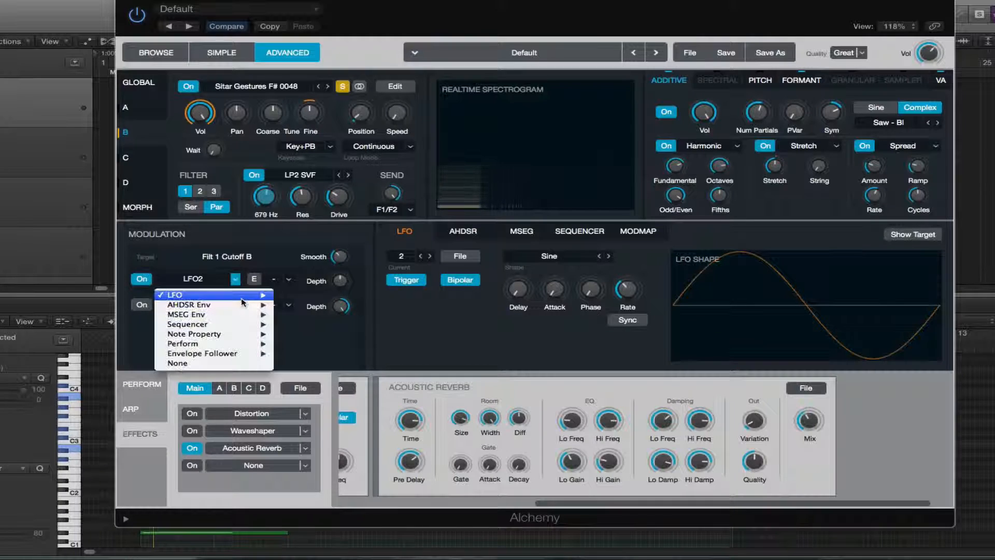
mouse_move(259, 305)
left_click(309, 324)
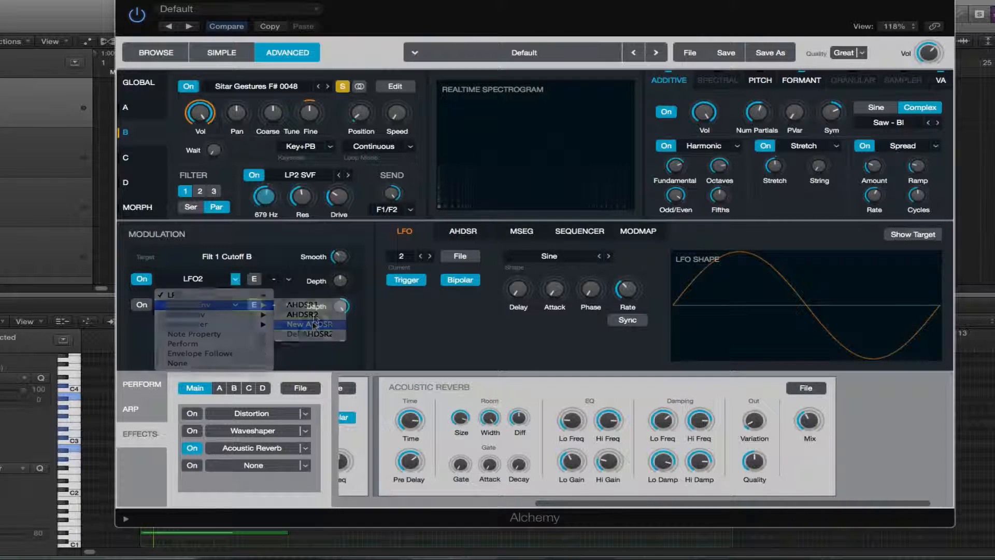
Turn the resonance of source B's filter 1 down to zero, raise its drive and lower its cutoff
left_click(300, 197)
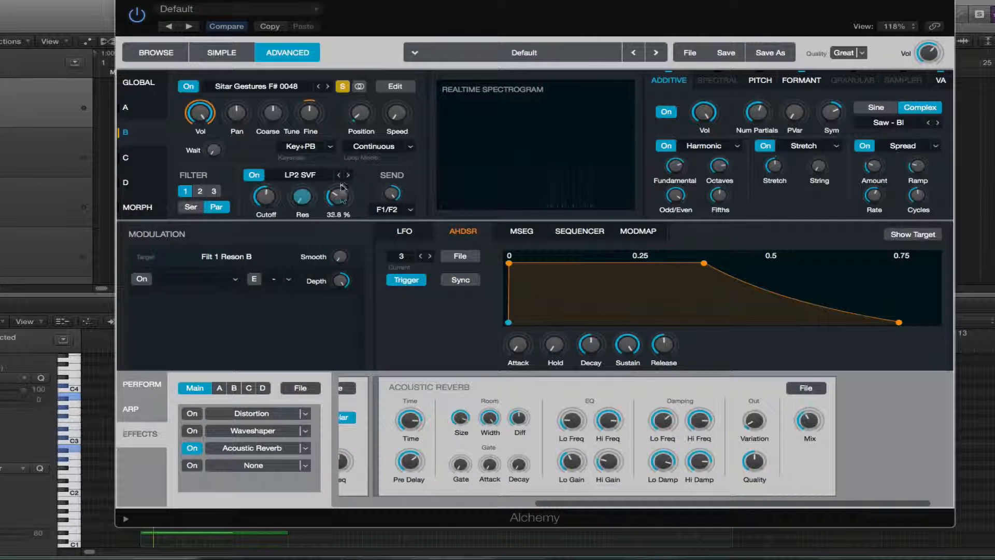
left_click(337, 196)
left_click(263, 199)
Adjust the filter cutoff's envelope depth and base value, and give its AHDSR zero sustain and a shorter decay
mouse_move(341, 280)
left_mouse_down()
mouse_move(355, 257)
mouse_move(341, 265)
left_mouse_up()
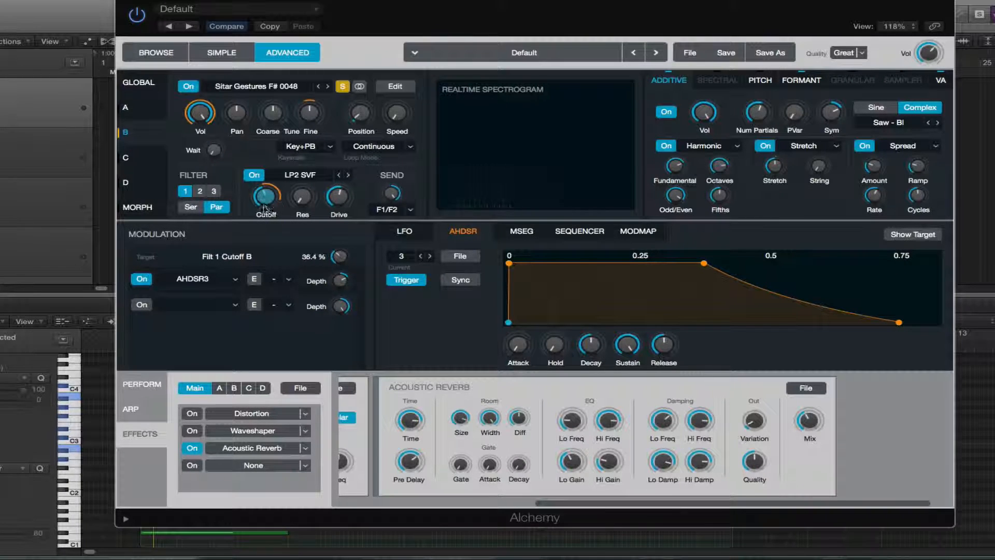
left_click_drag(265, 201, 272, 226)
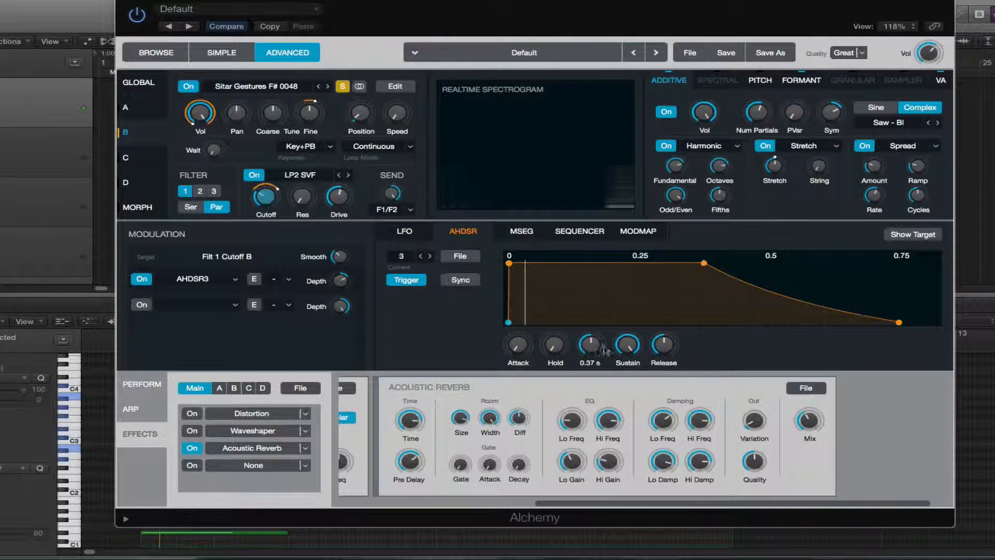
left_click_drag(629, 346, 582, 461)
left_click_drag(592, 342, 591, 356)
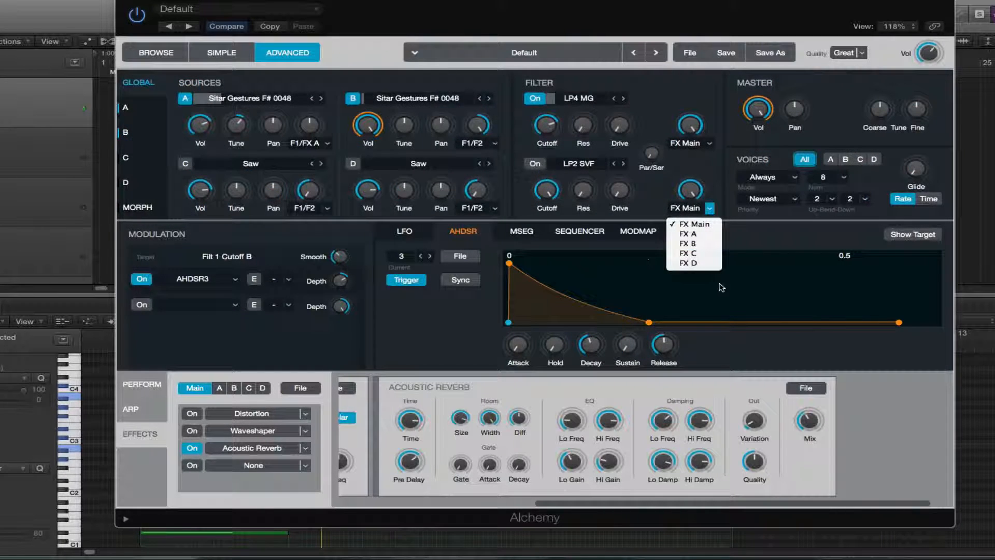
Route the second global filter to FX B and add an Amp with 4.93 dB gain to effects rack B
left_click(679, 244)
left_click(235, 389)
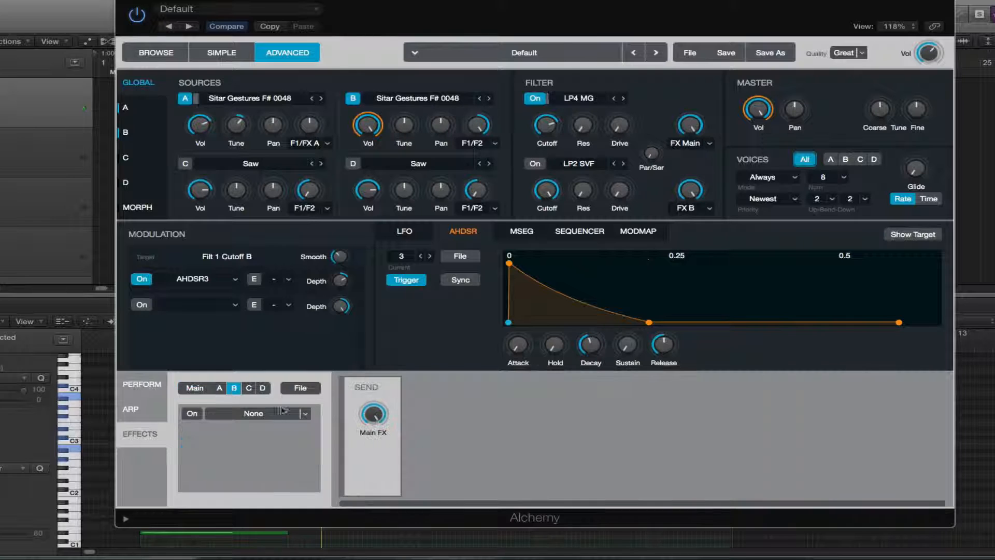
left_click(254, 413)
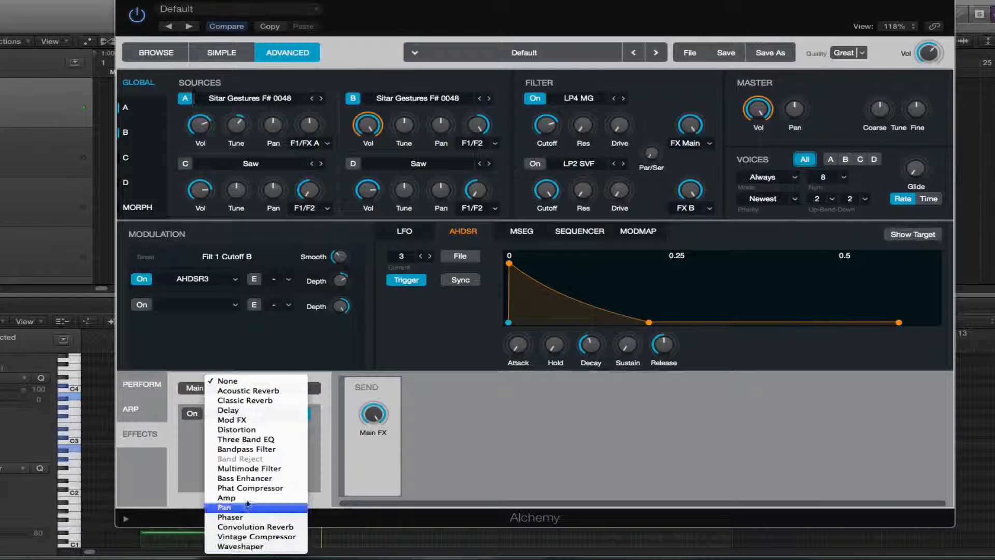
left_click(226, 498)
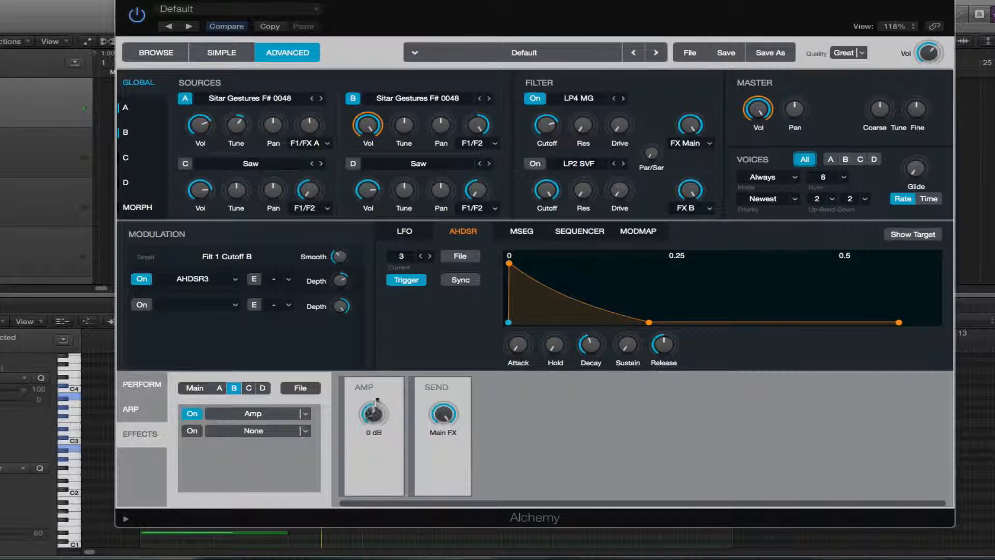
left_click_drag(377, 405, 396, 366)
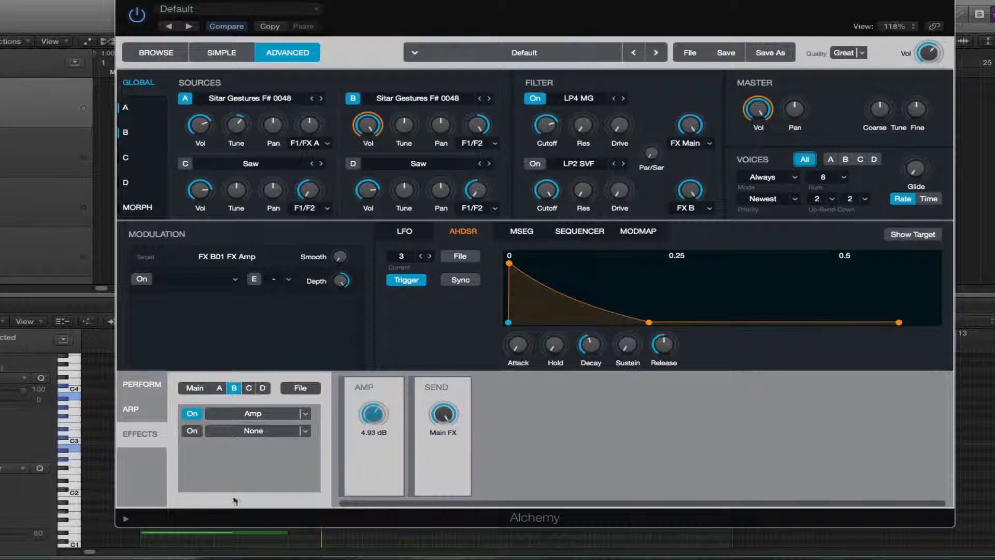
Add an Acoustic Reverb and a Delay after the Amp in effects rack B
left_click(310, 431)
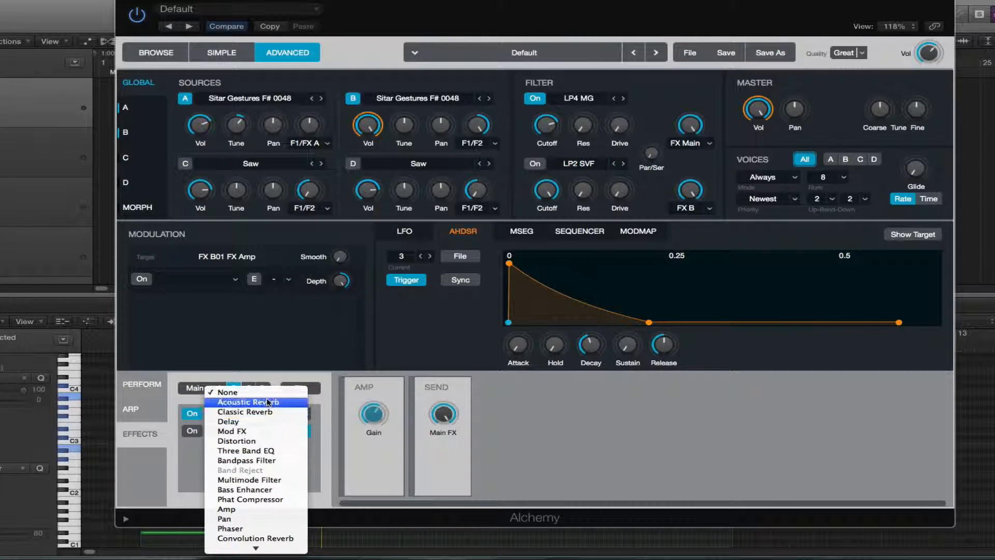
left_click(391, 477)
left_click(308, 448)
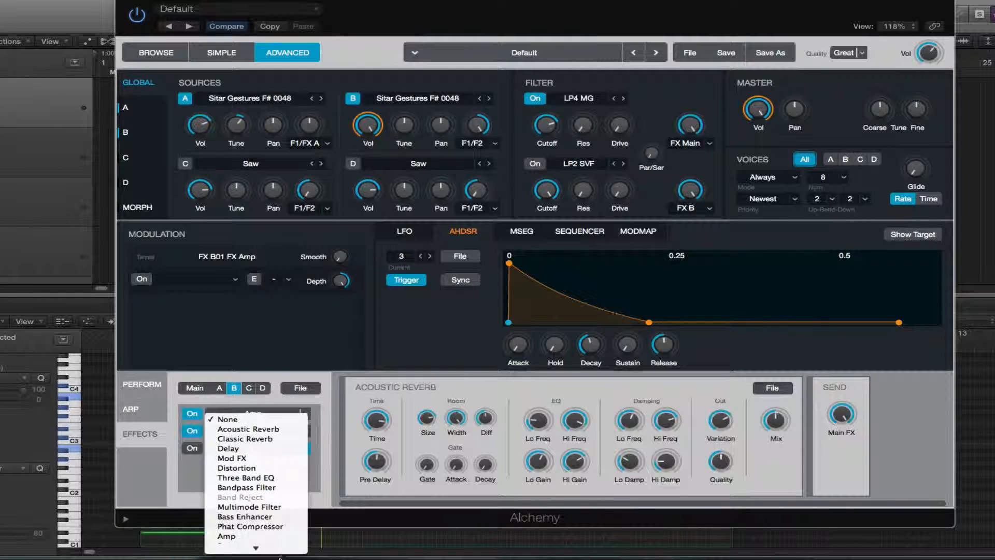
left_click(231, 364)
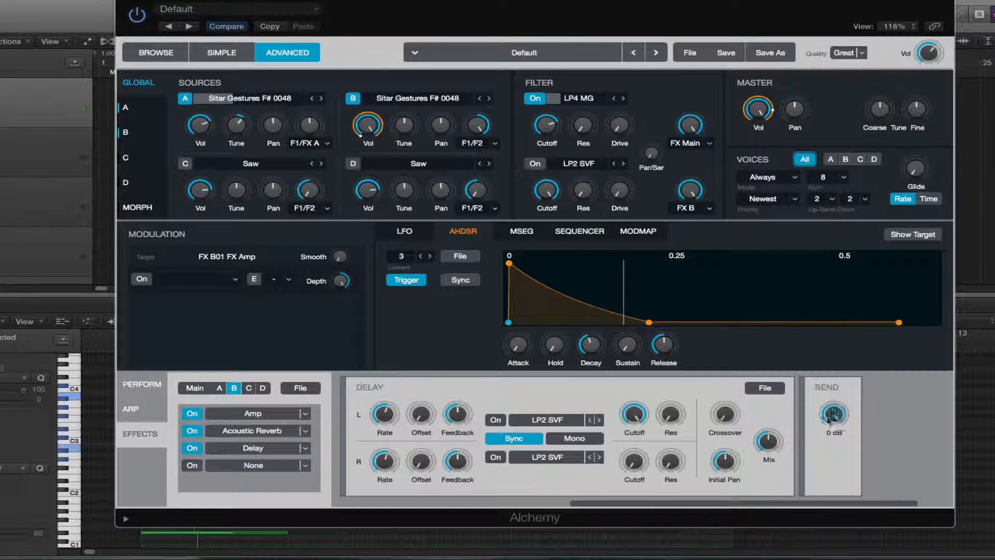
Turn rack B's Main FX send all the way down and adjust the delay's two rates
left_click_drag(835, 417, 672, 523)
left_click(395, 412)
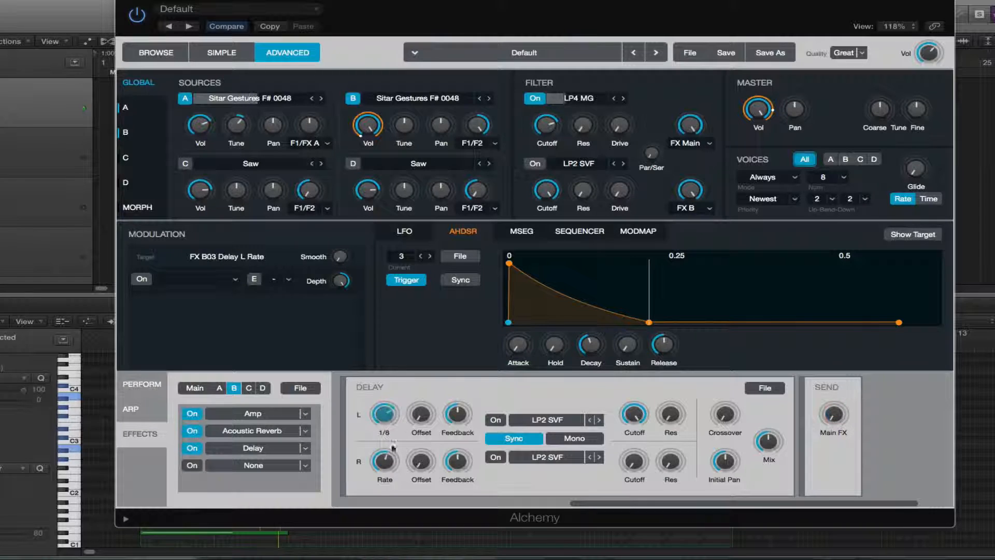
left_click(387, 459)
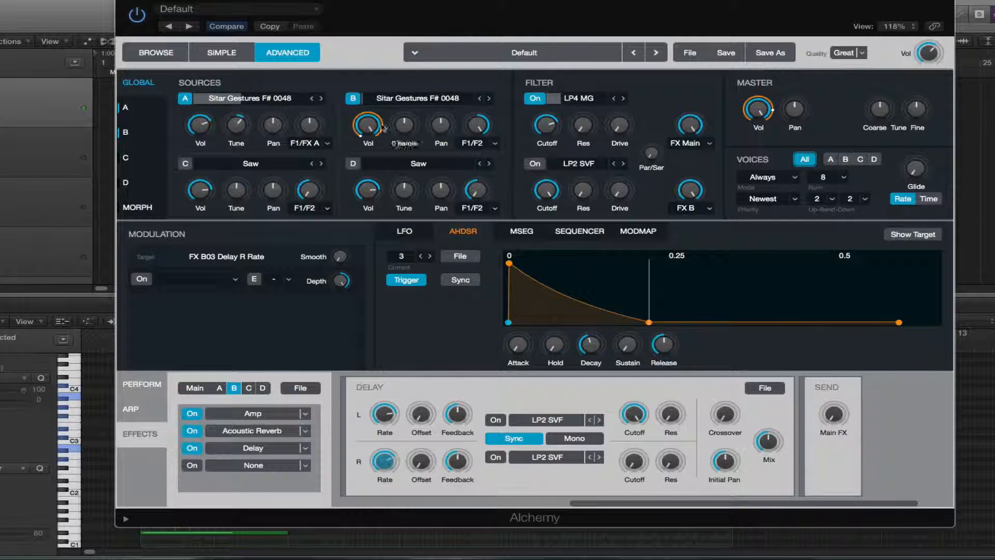
Set source B's coarse tune to 24 semis and filter 1 cutoff to 7002 Hz, and adjust the volumes of sources A and B
left_click(367, 125)
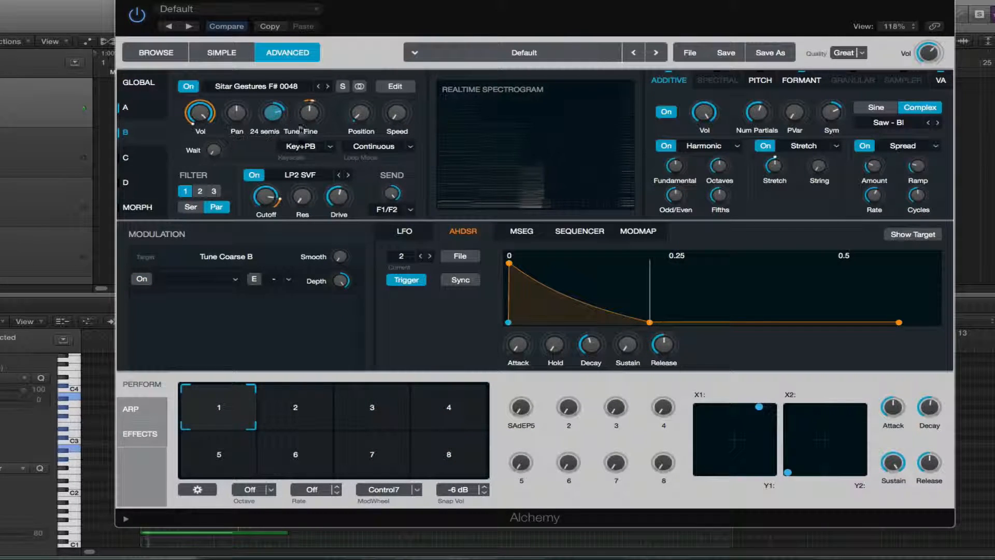
left_click(265, 196)
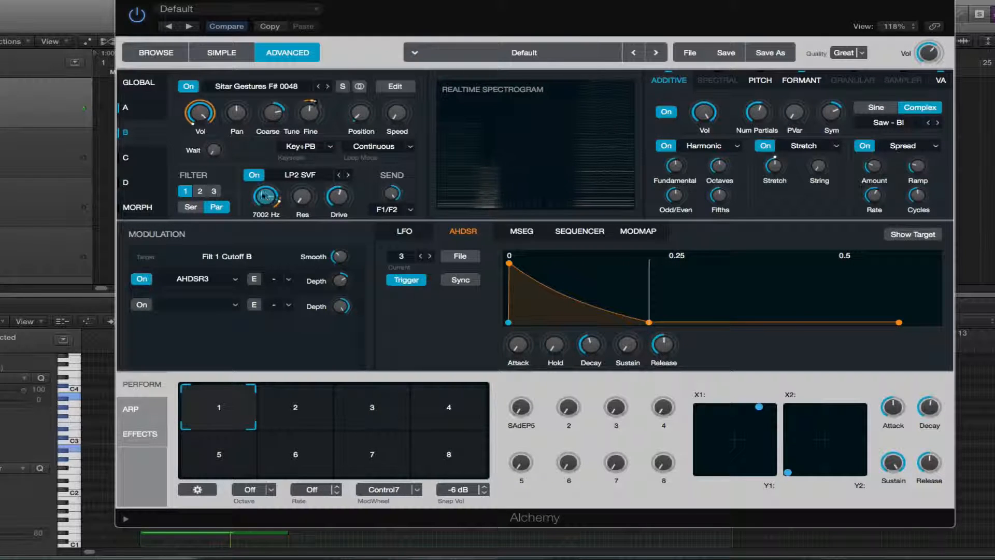
left_click(149, 83)
left_click(199, 124)
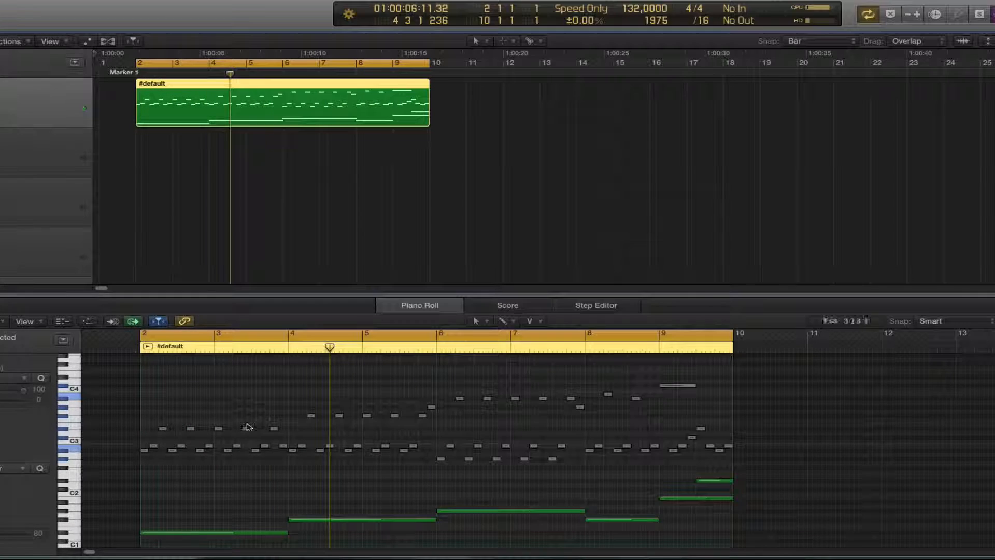
Select and unmute the muted melody notes in the piano roll, including the long note near C4
left_click_drag(117, 390, 752, 471)
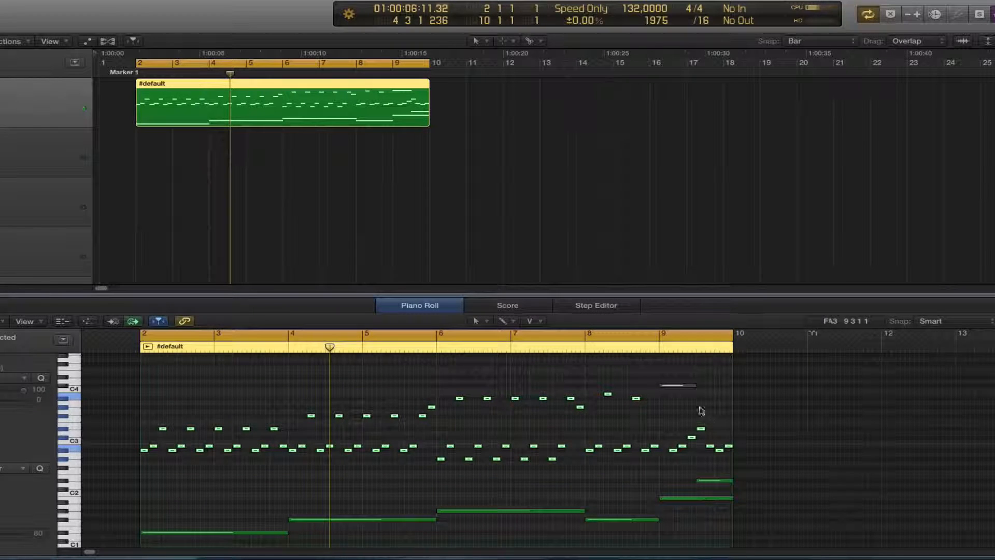
left_click_drag(693, 403, 682, 381)
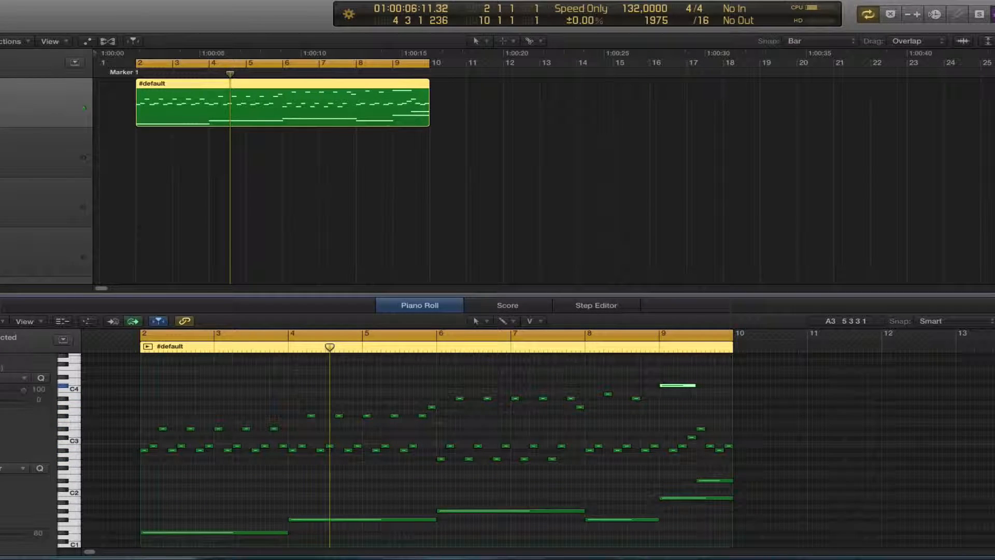
Bring back the Alchemy window and turn the attack of the master volume's AHDSR4 envelope all the way down
key("v")
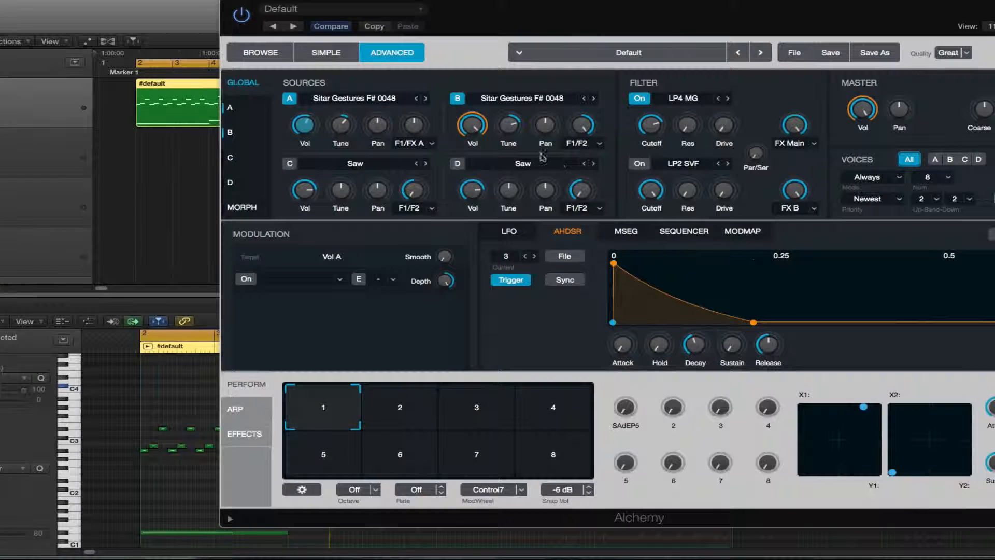
left_click_drag(511, 5, 360, 5)
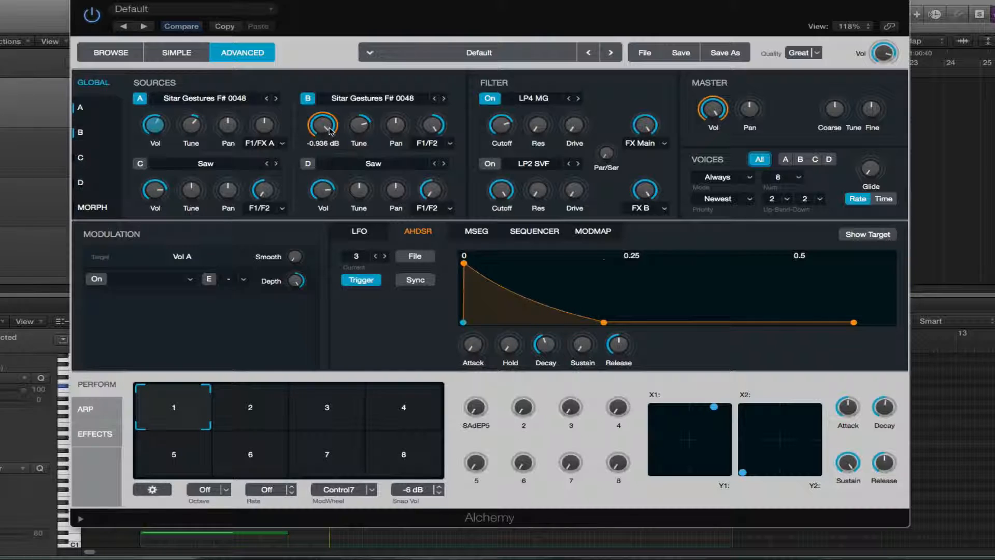
left_click(96, 113)
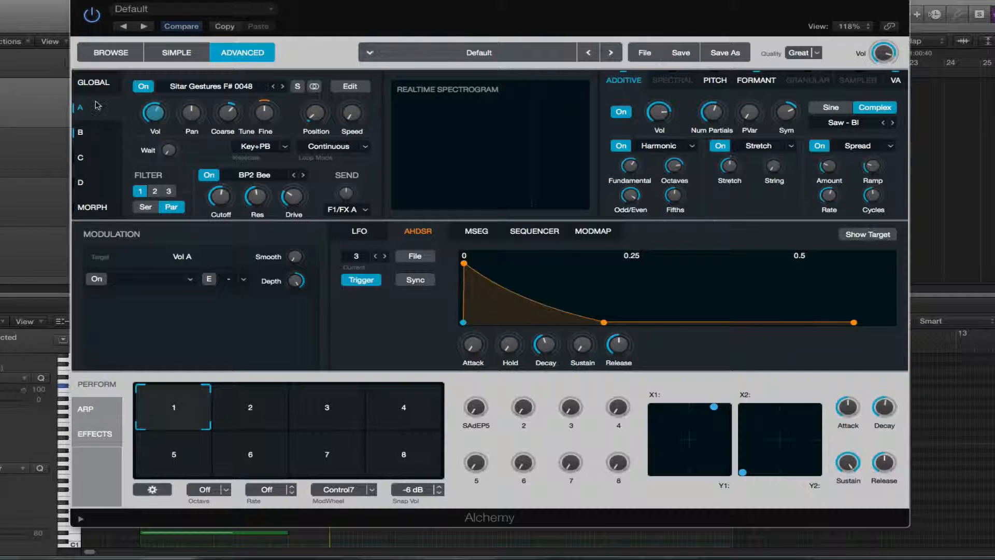
left_click(94, 84)
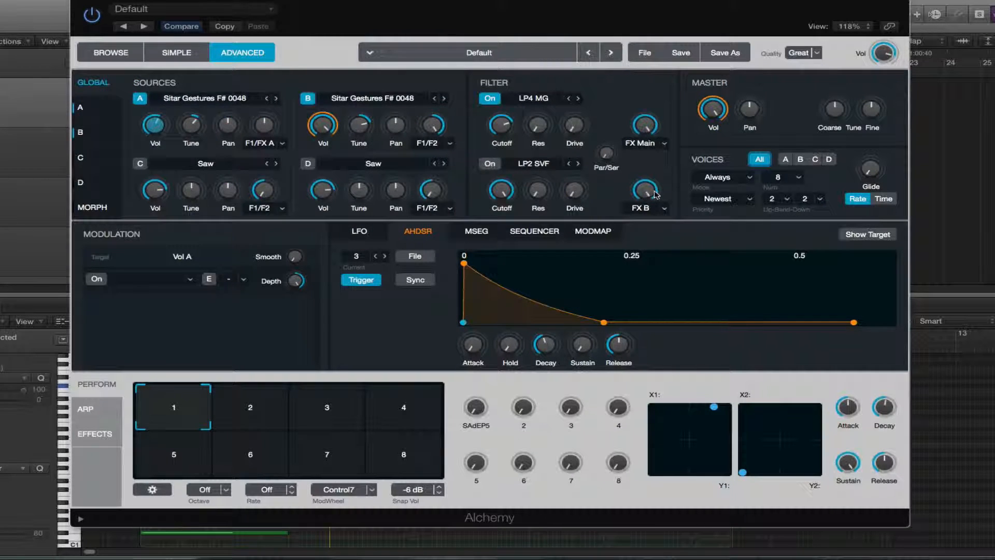
left_click(713, 108)
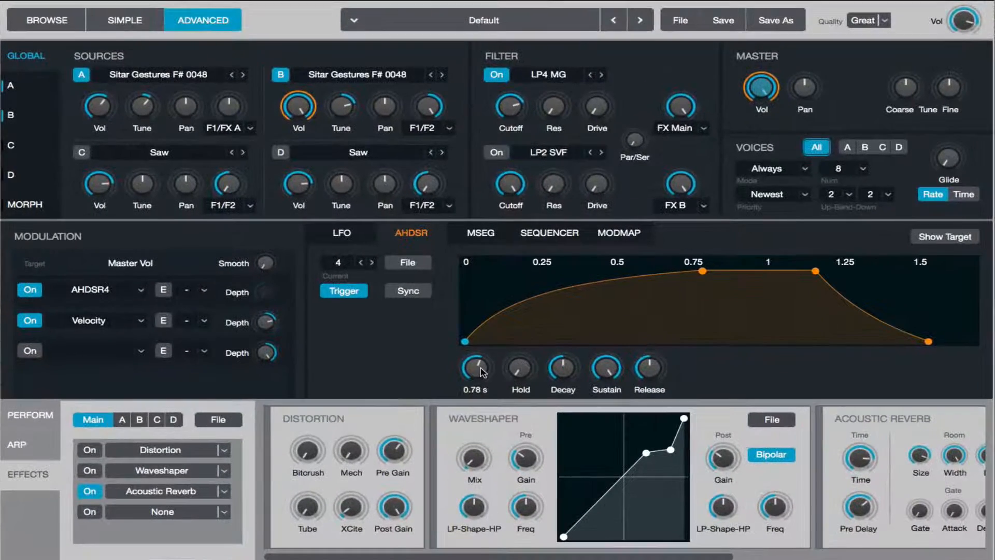
left_click_drag(477, 345, 480, 391)
Enable a modulation slot for source A's volume and assign AHDSR4 as its modulator
left_click(95, 107)
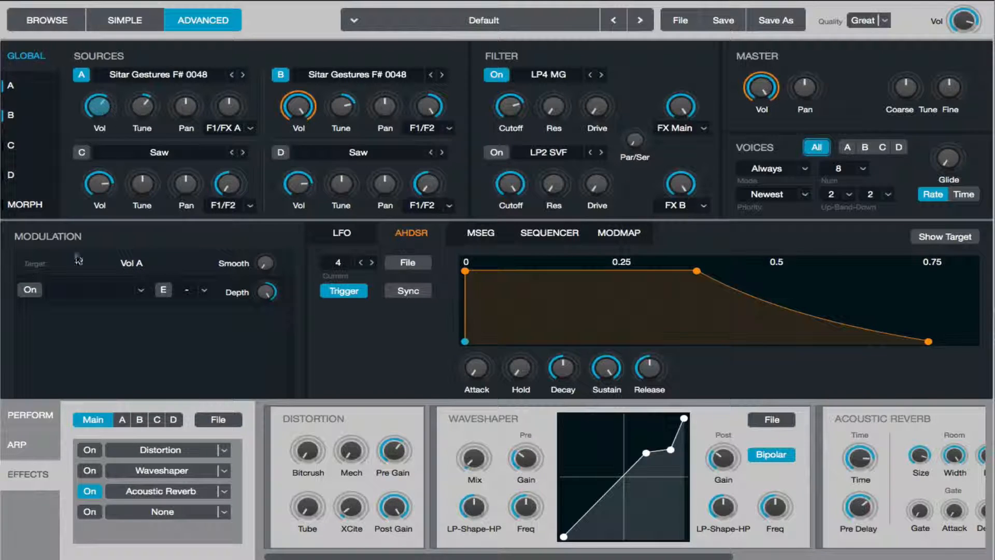
left_click(30, 288)
left_click(141, 290)
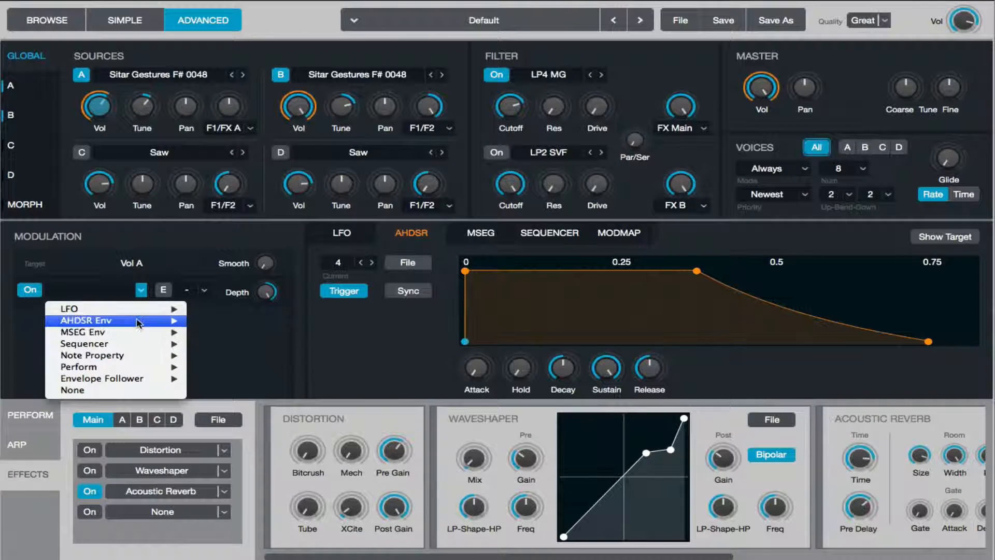
mouse_move(156, 321)
left_click(234, 355)
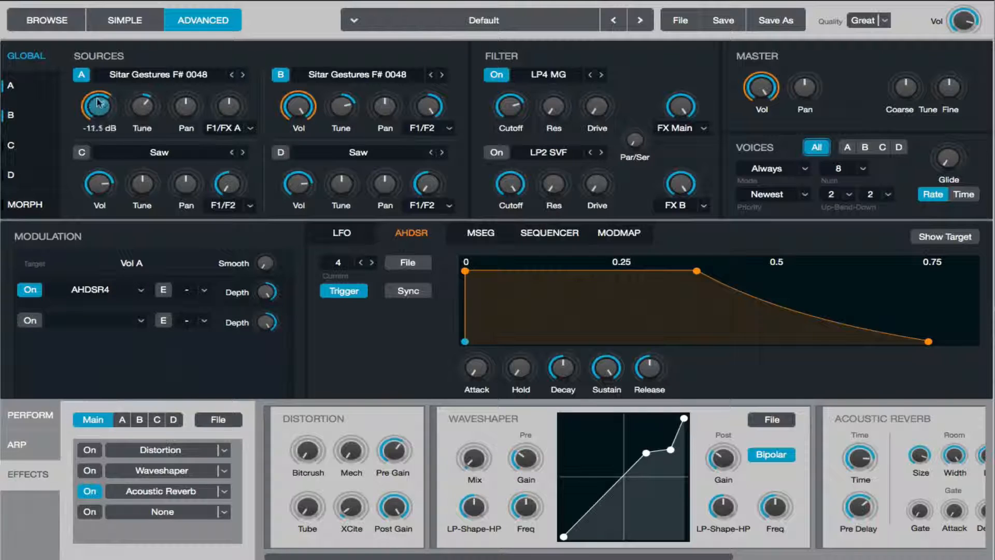
Switch off the AHDSR4 modulation of the master volume and check source A's volume modulation
left_click(761, 88)
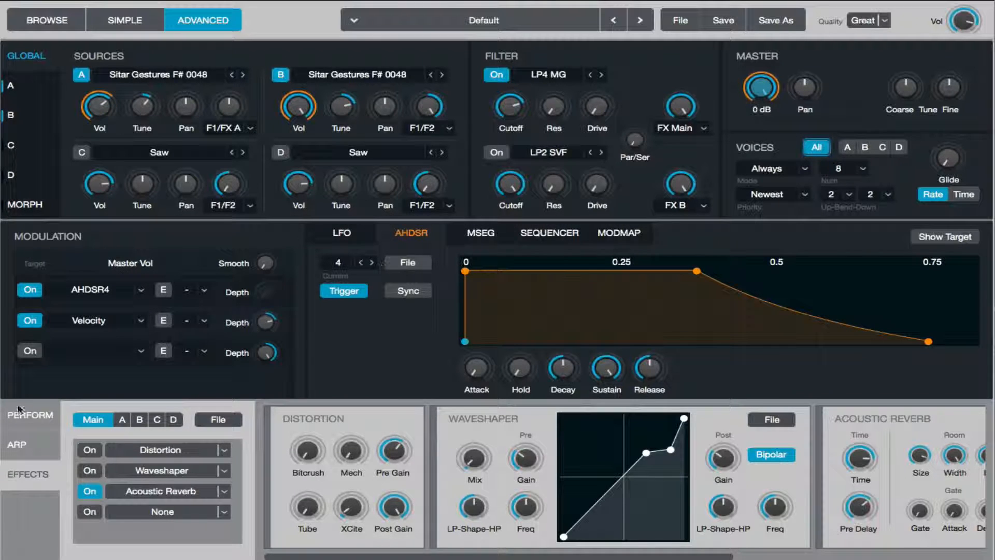
left_click(39, 290)
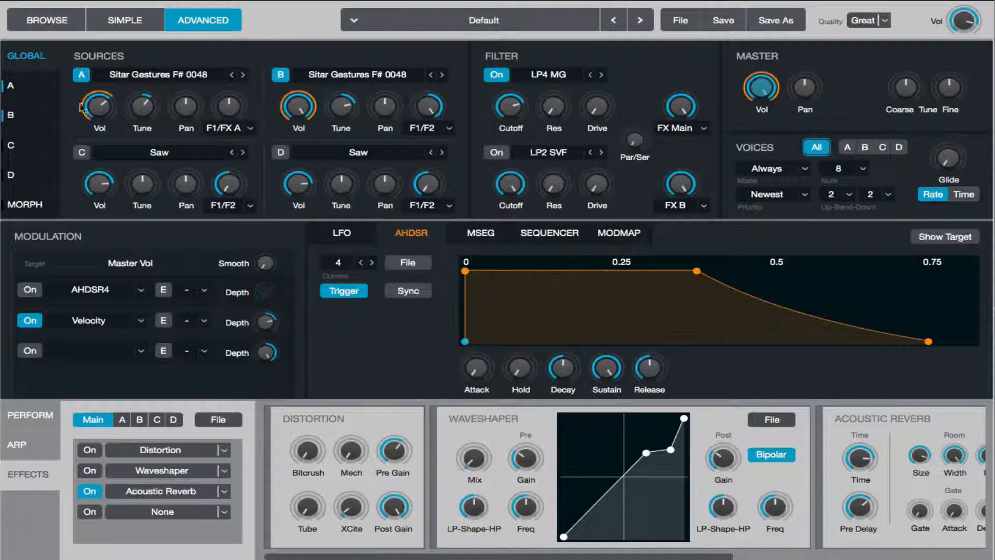
left_click(104, 107)
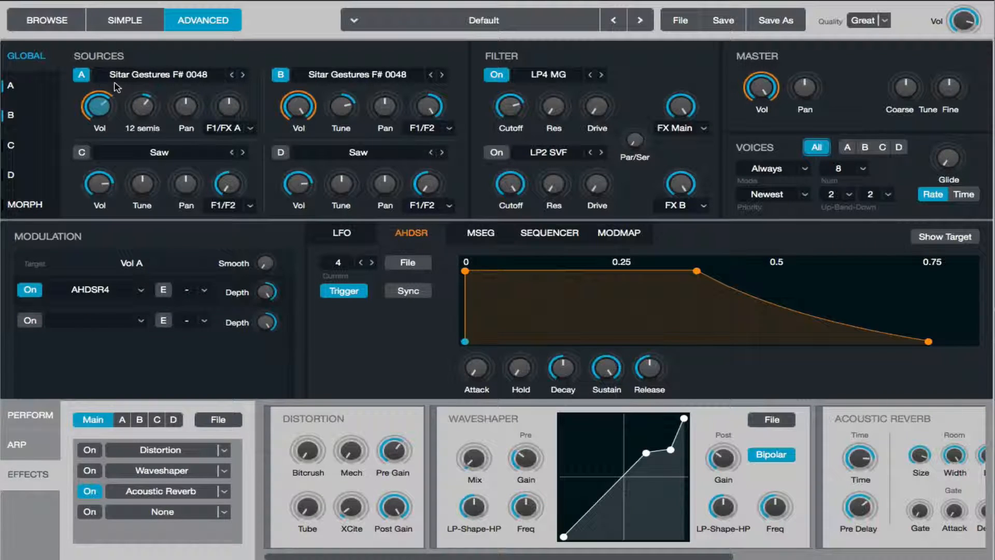
Review the volume modulations of source B, the master and source A, and lower source B's volume to -15.9 dB
left_click(298, 107)
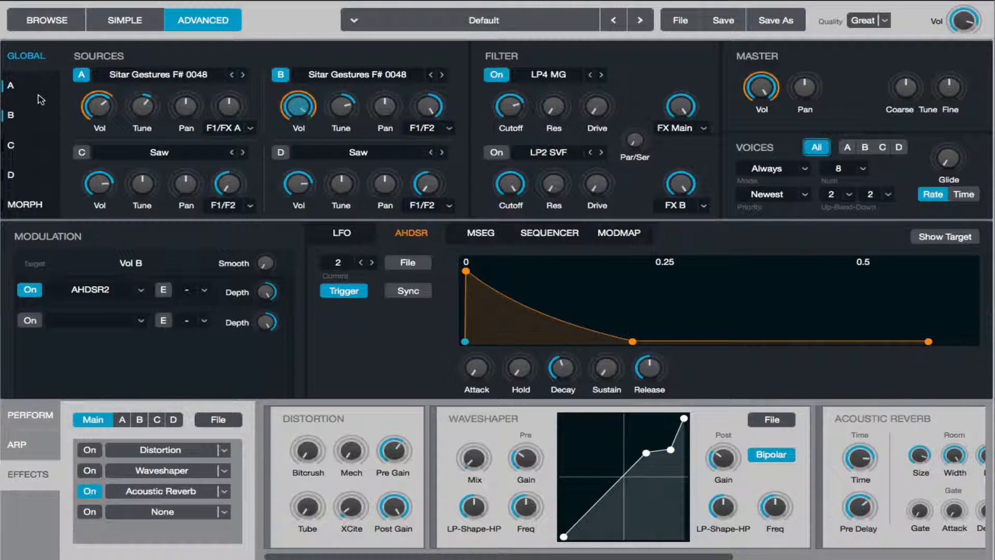
left_click(768, 88)
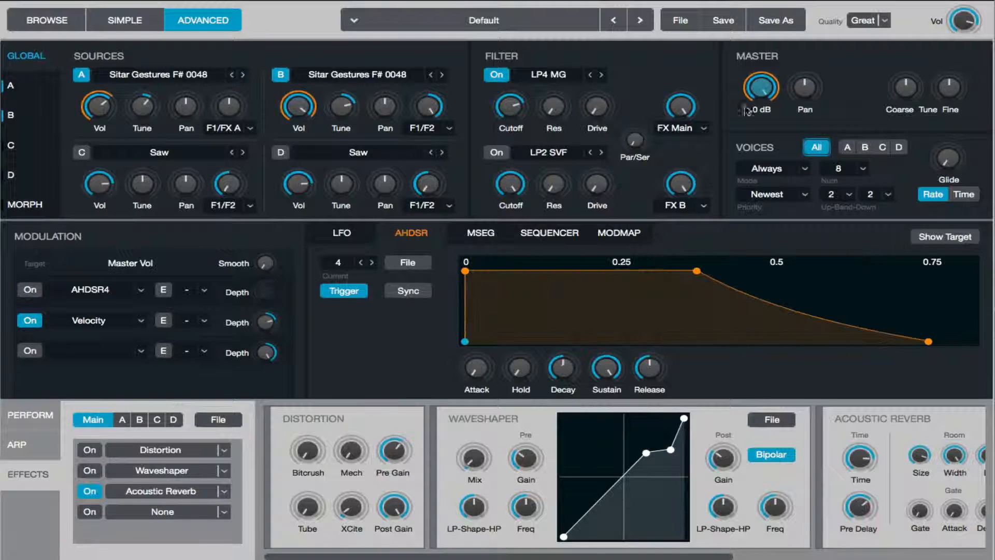
left_click(99, 106)
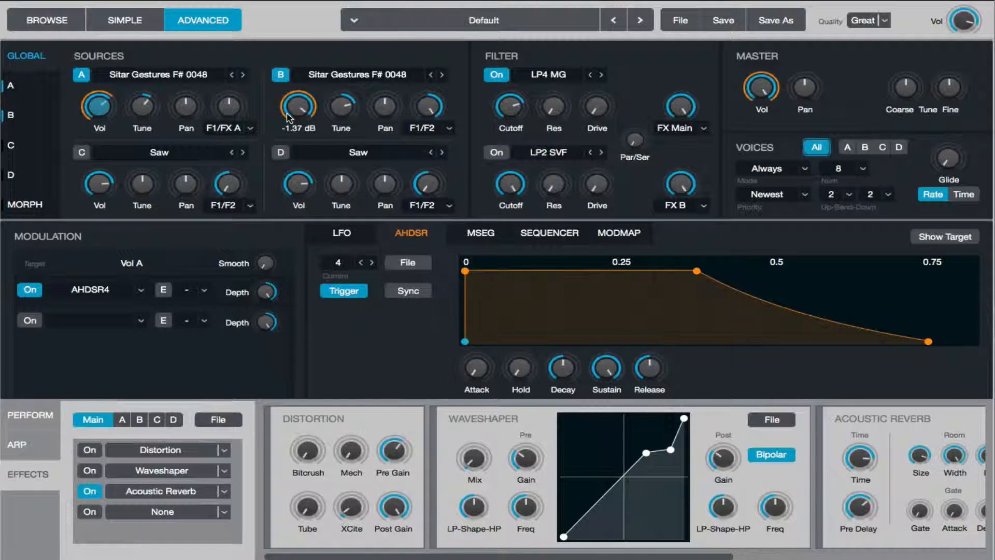
left_click(289, 118)
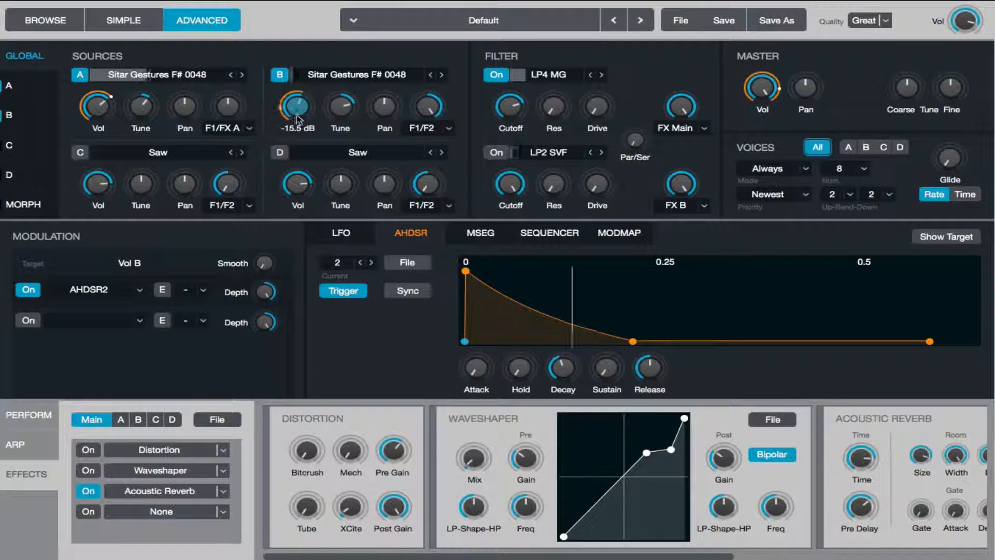
left_click_drag(297, 116, 297, 118)
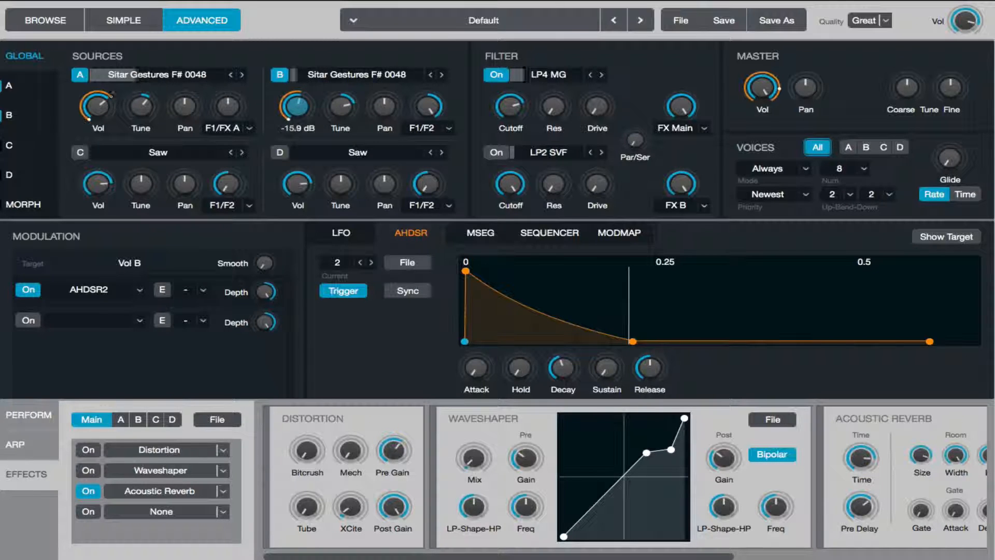
Show source B's detailed settings and set the synth's quality to Good while trying out the quality options
left_click(24, 115)
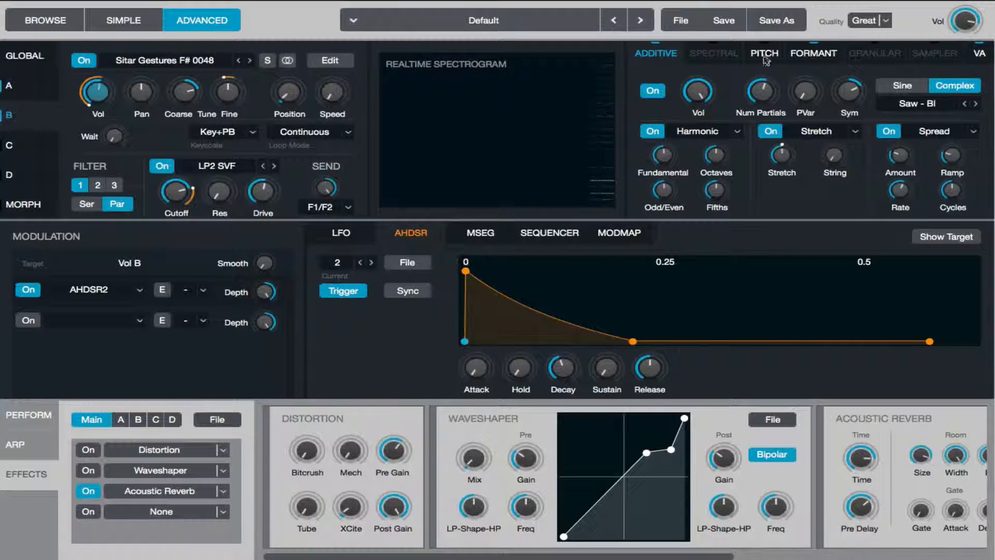
left_click(886, 20)
left_click(896, 47)
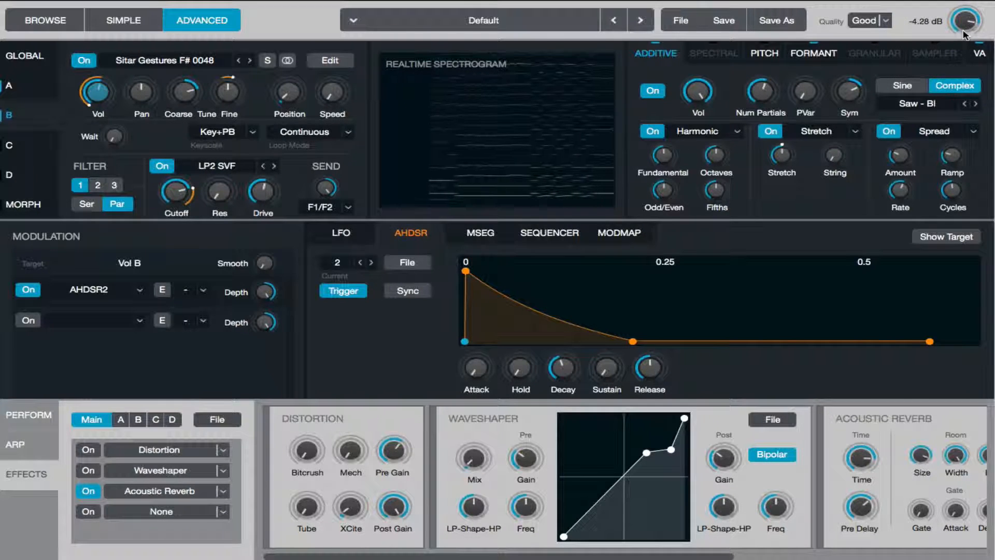
left_click(881, 20)
left_click(880, 57)
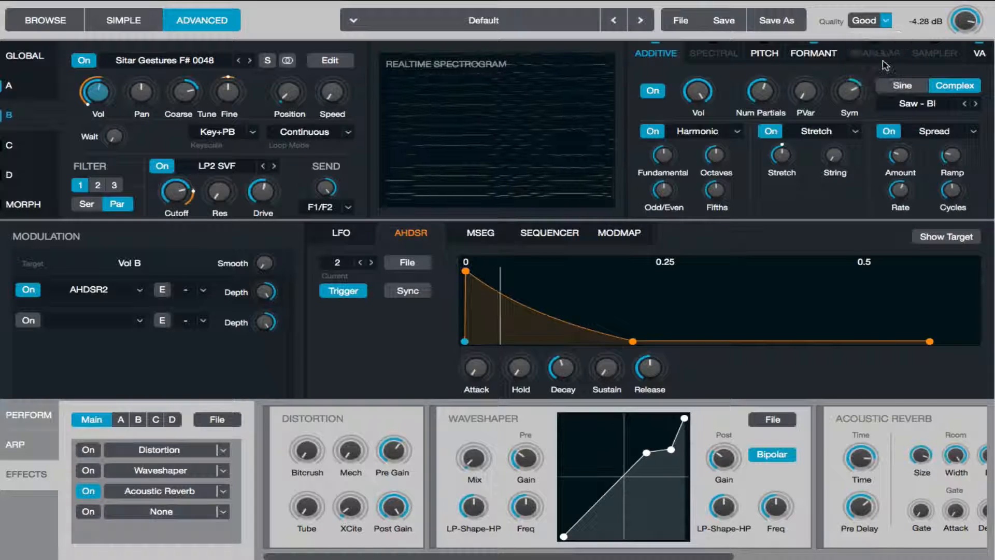